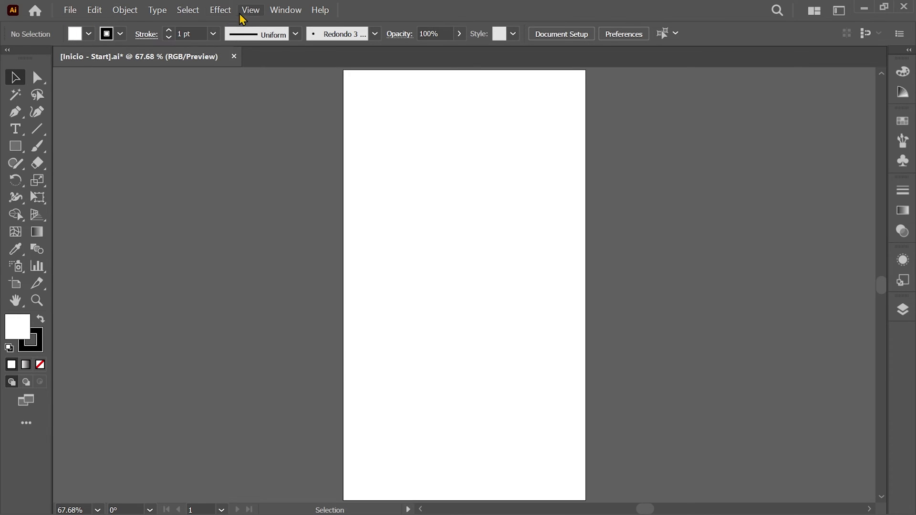
Keep Smart Guides on and make Capa 1 the active layer in the Layers panel
click(252, 10)
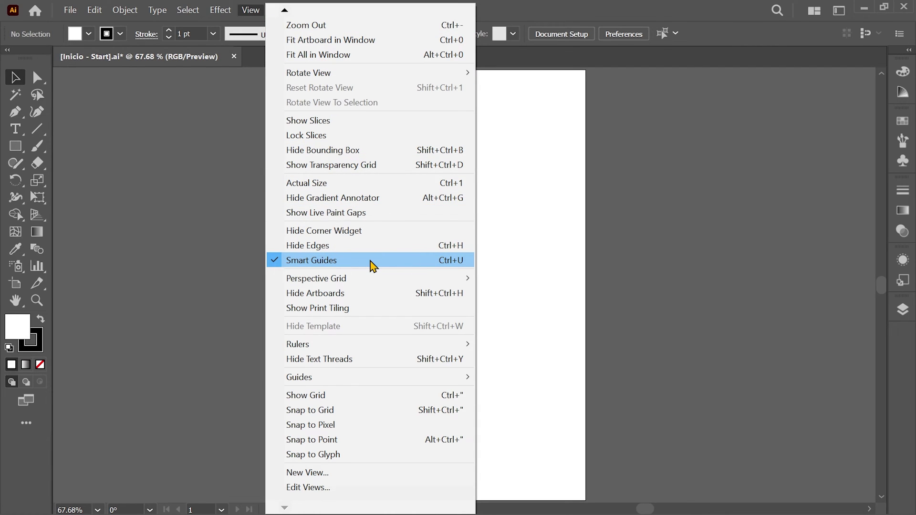
click(464, 266)
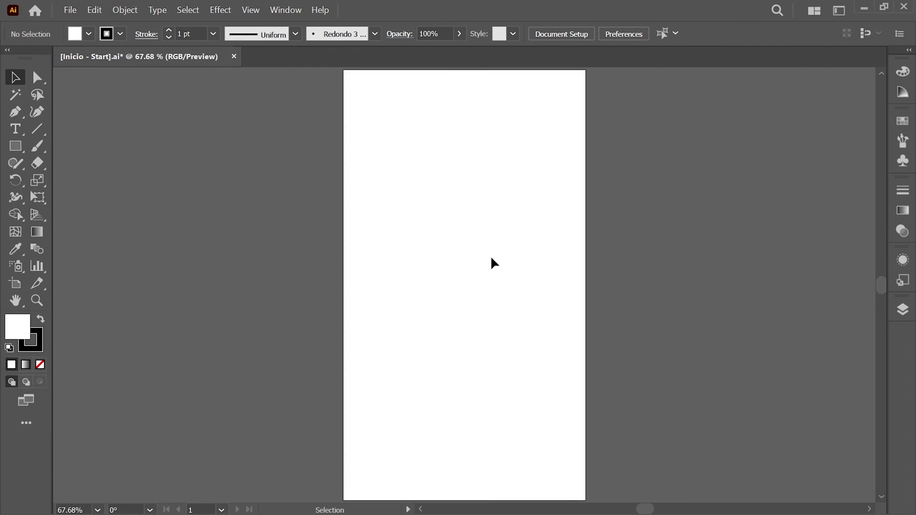
click(903, 309)
click(821, 372)
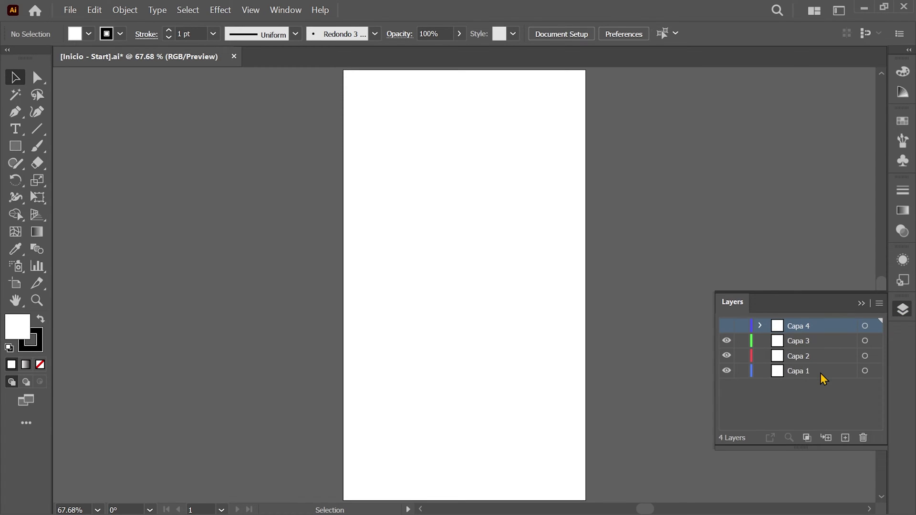
click(820, 373)
click(903, 310)
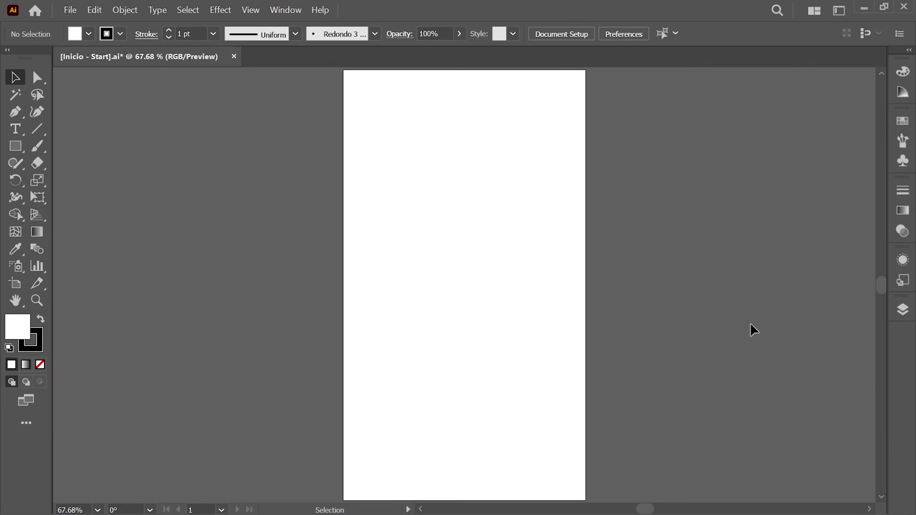
click(22, 152)
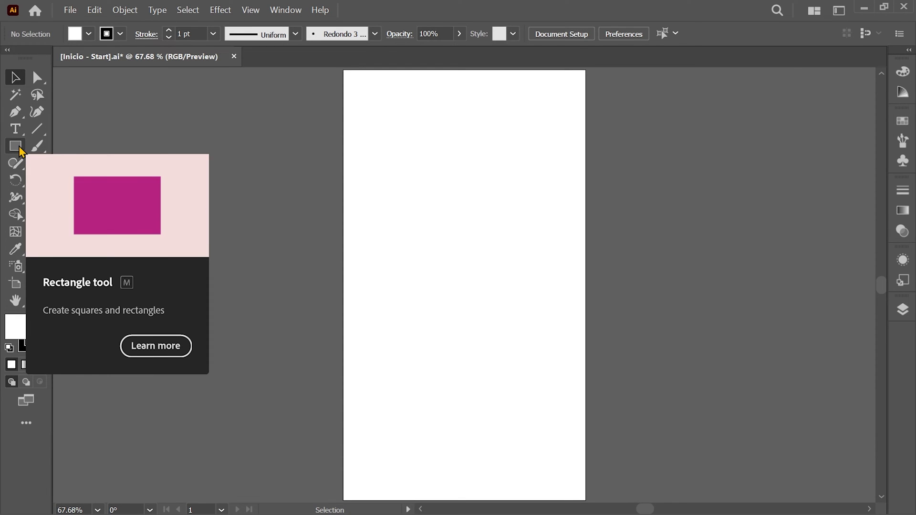
Draw a 100 × 100 px square centred on the artboard
click(19, 148)
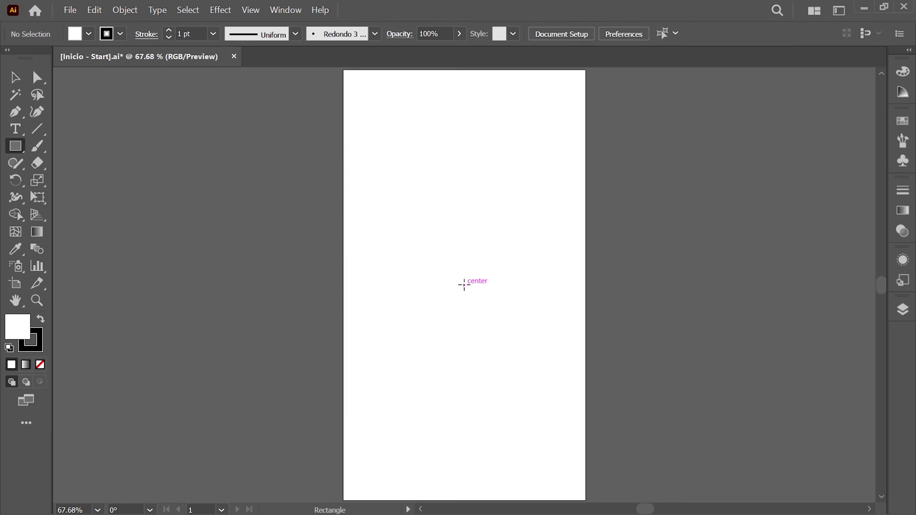
key(alt)
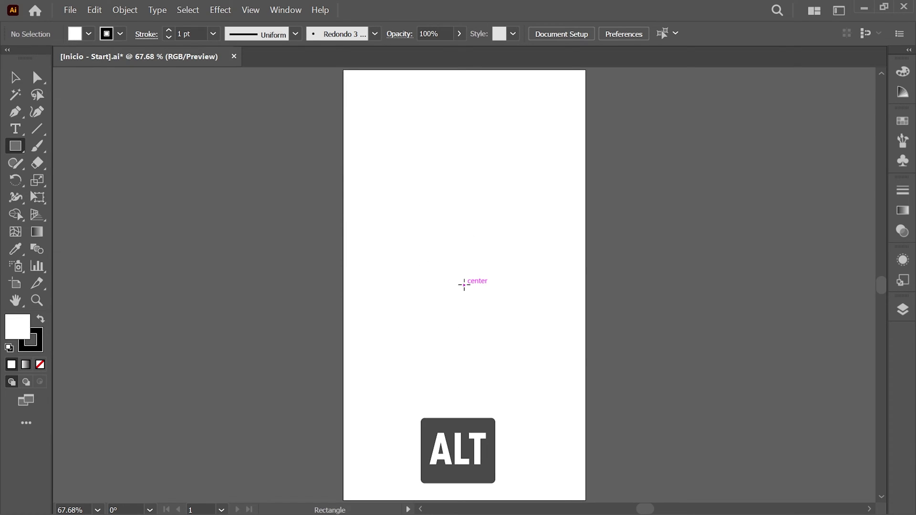
alt+click(464, 285)
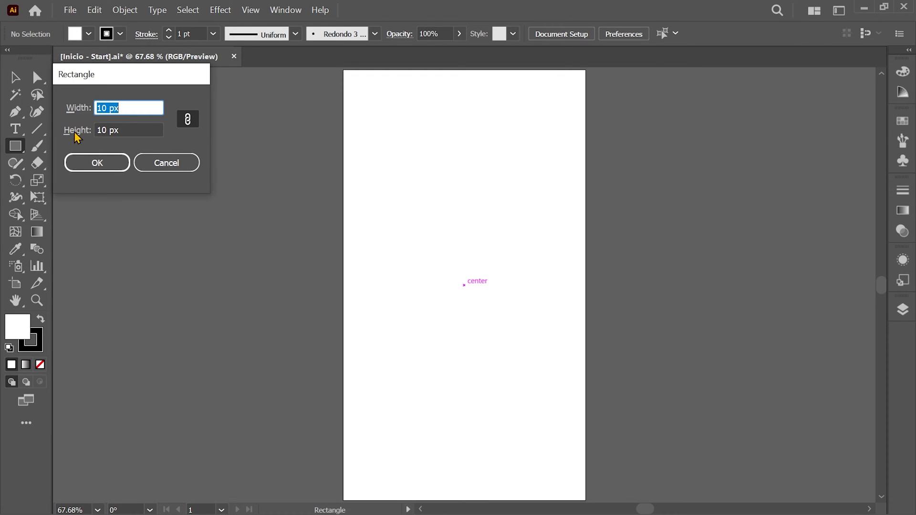
text(100)
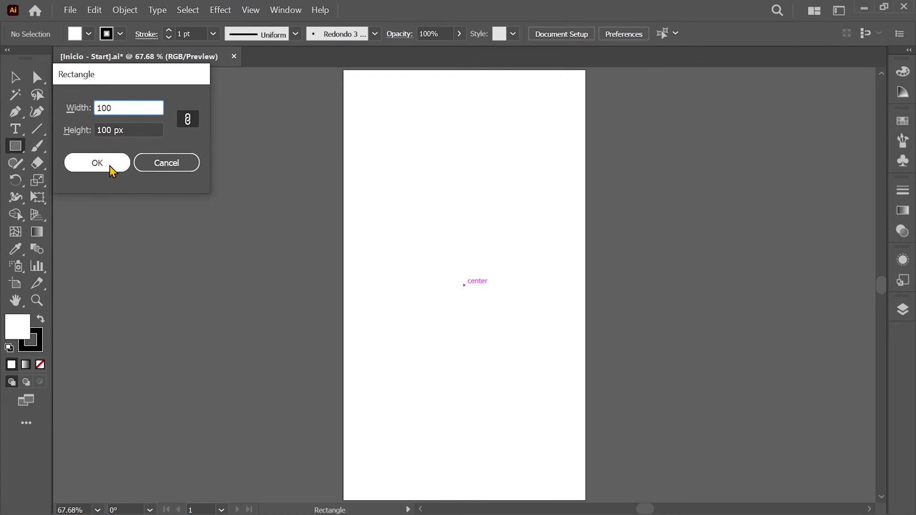
click(110, 167)
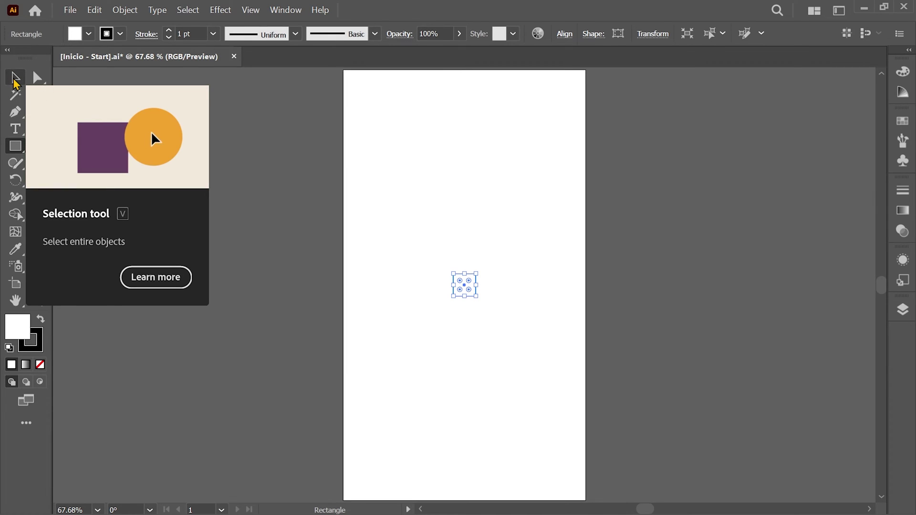
Position the square at X 240 px, Y 960 px via the Transform panel
click(15, 78)
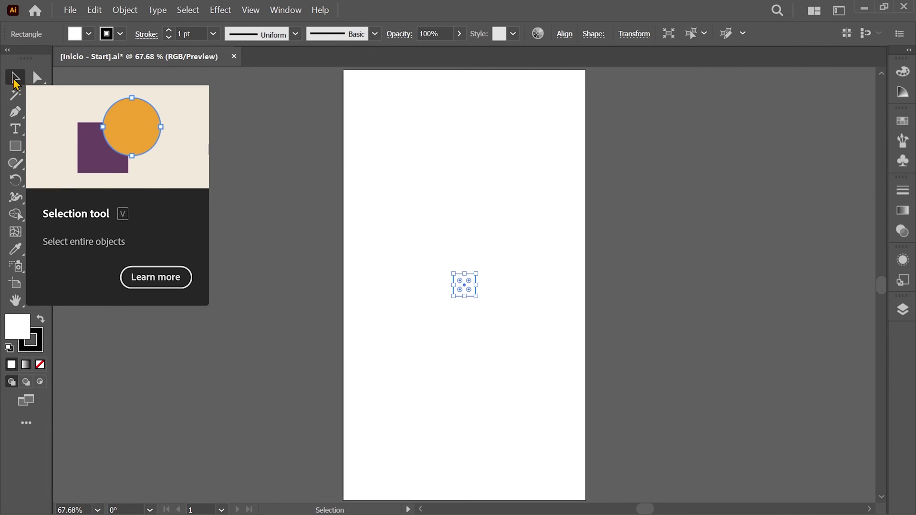
click(287, 10)
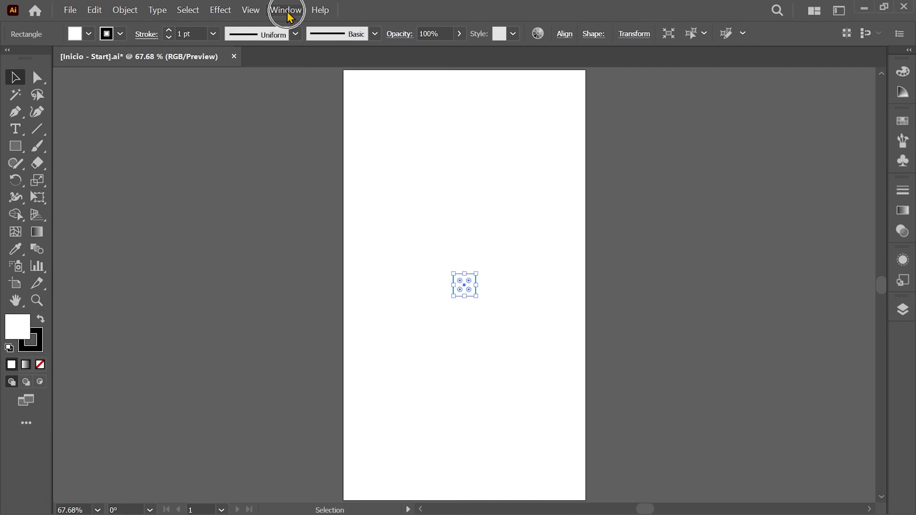
click(286, 12)
click(411, 348)
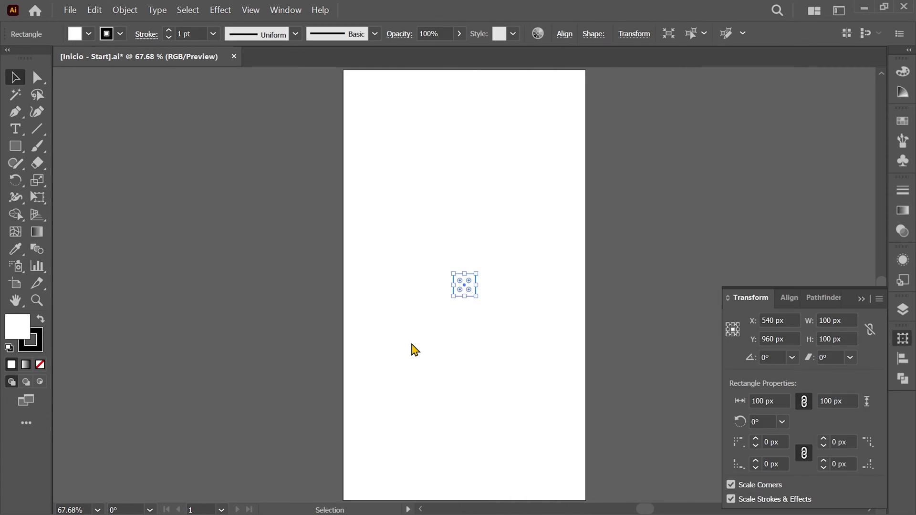
click(753, 321)
text(240)
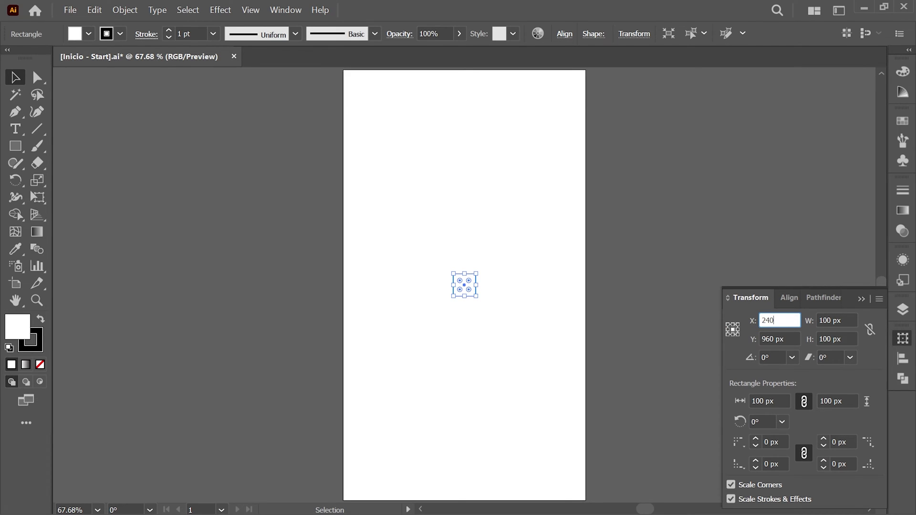
key(Tab)
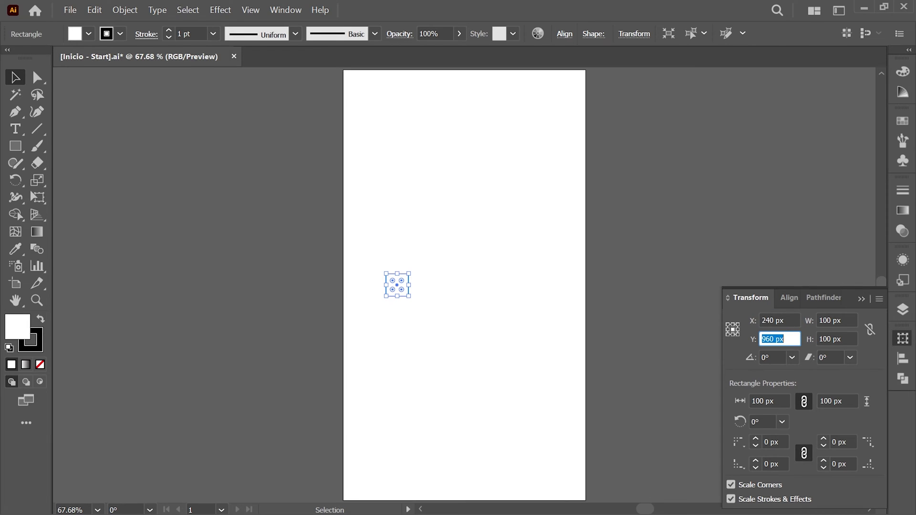
key(Return)
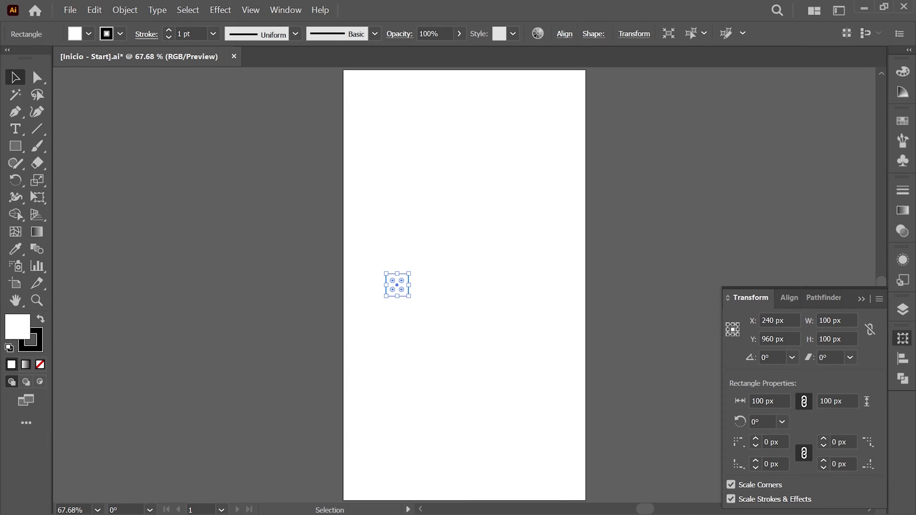
Fill the square dark blue 08208c and set its stroke to None
click(891, 74)
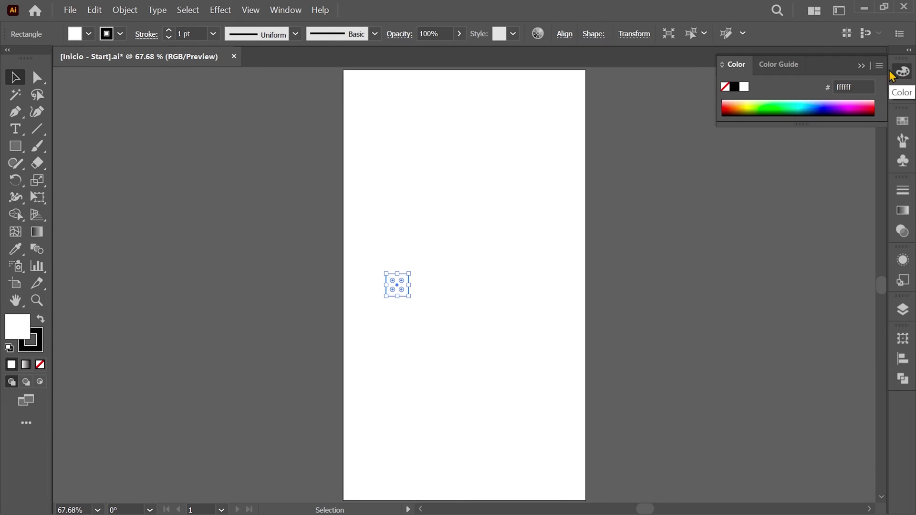
click(722, 64)
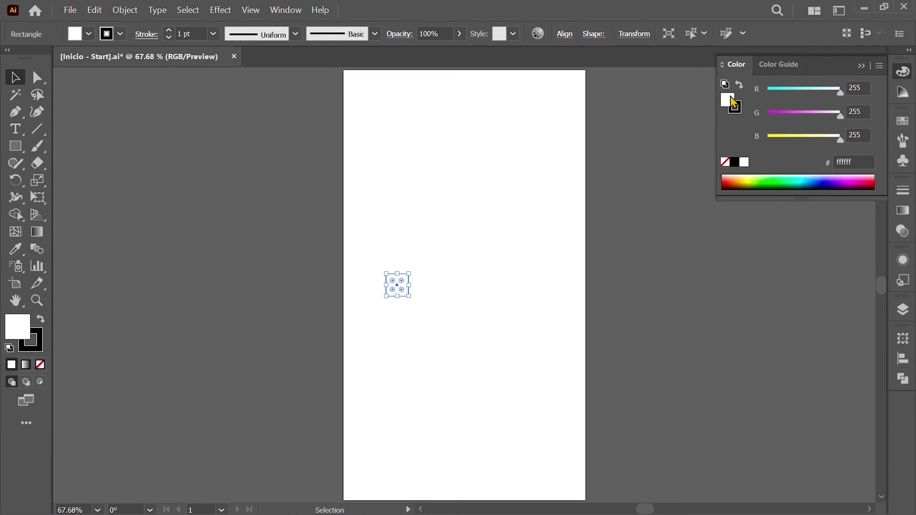
click(850, 162)
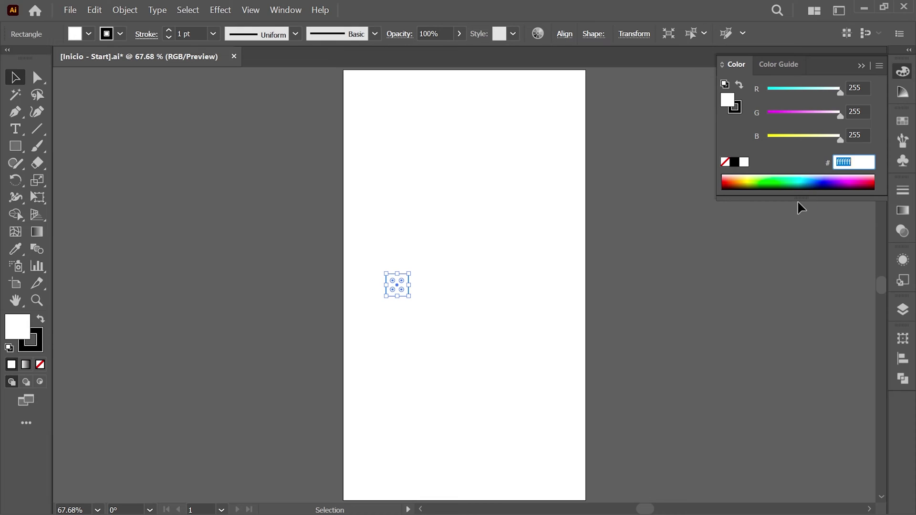
text(08208c)
key(Return)
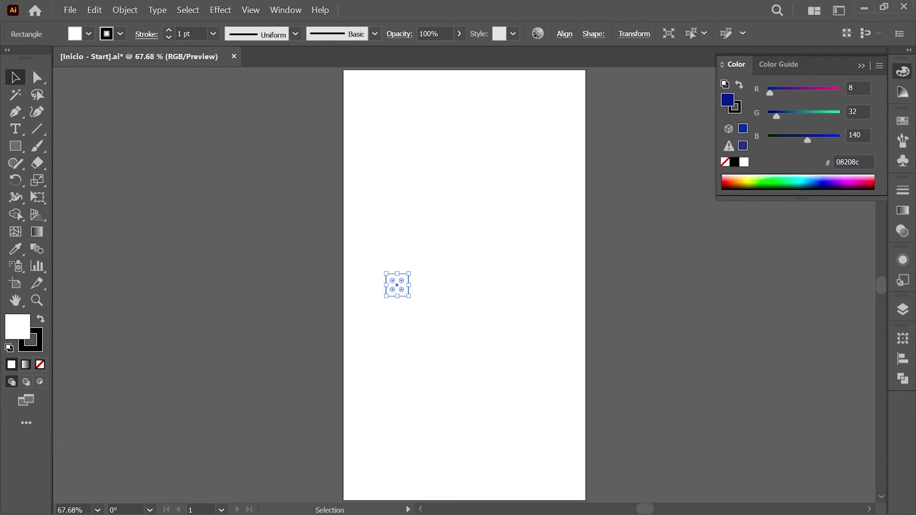
click(735, 107)
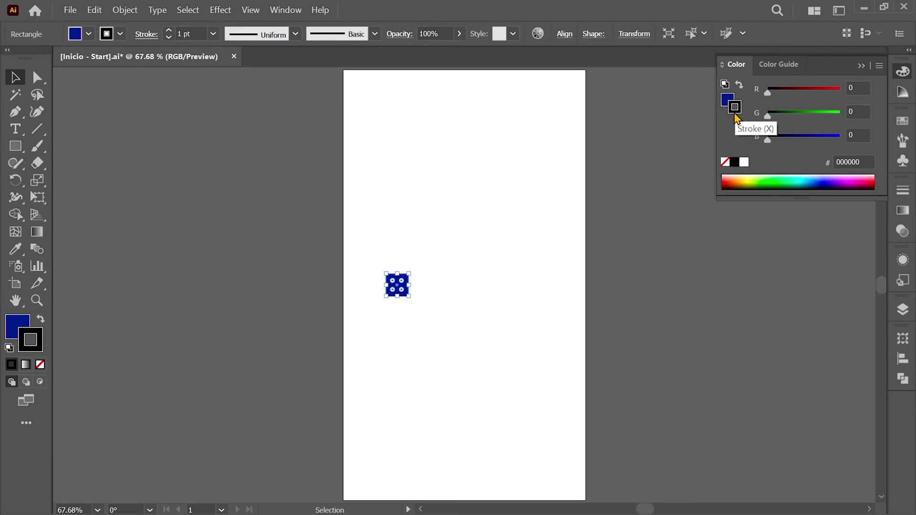
click(726, 163)
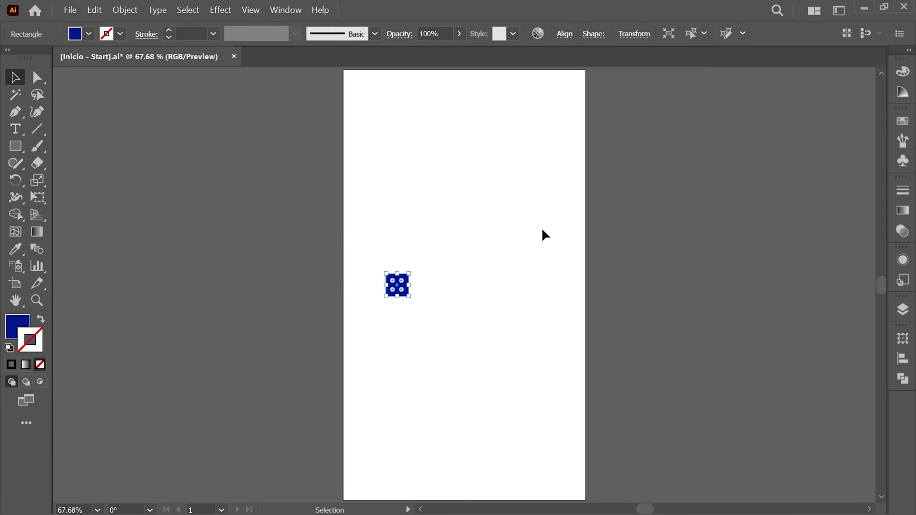
Copy the square 120 px to the right, 0 px vertically, with Object > Transform > Move
click(124, 10)
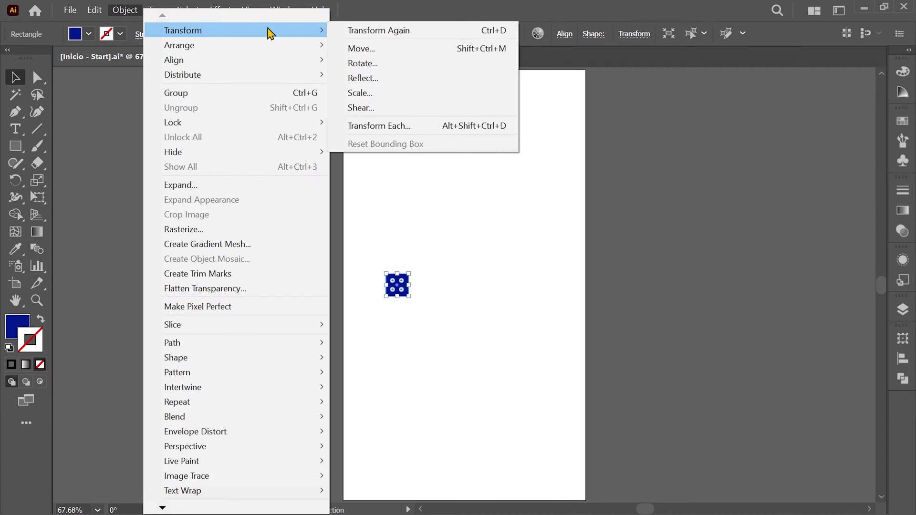
click(382, 51)
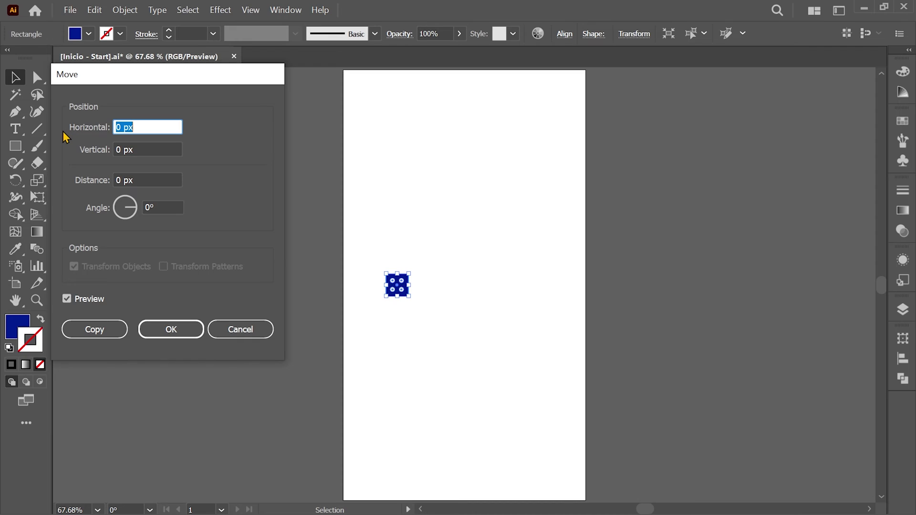
text(120)
key(Tab)
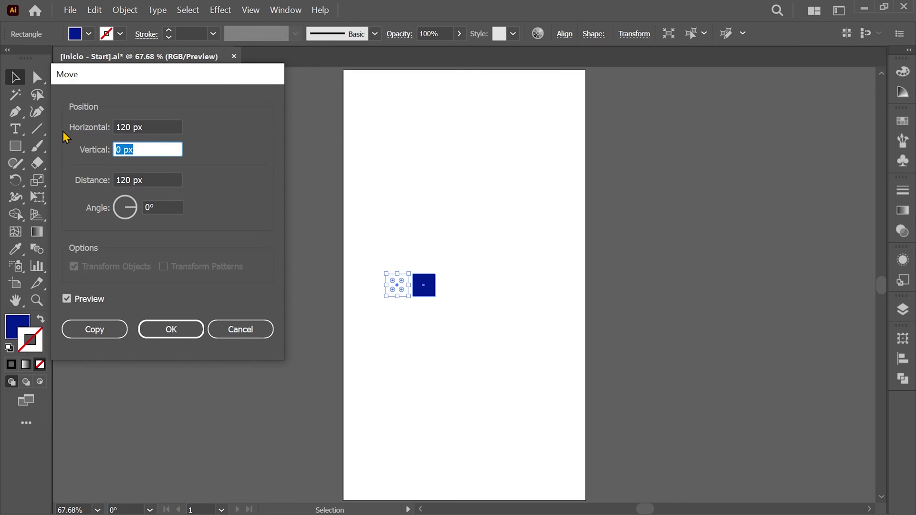
click(112, 329)
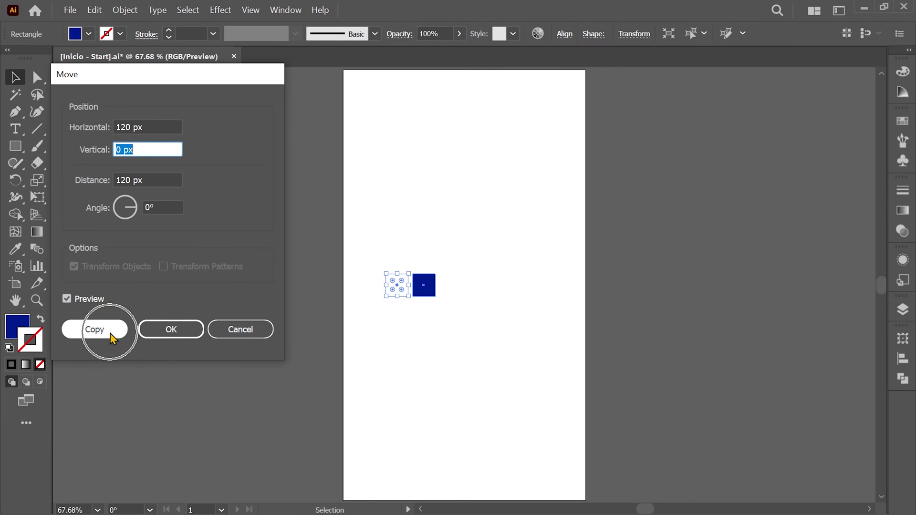
Recolour the copied square red bd251e and repeat the shifted copy with Ctrl+D
click(904, 77)
click(728, 99)
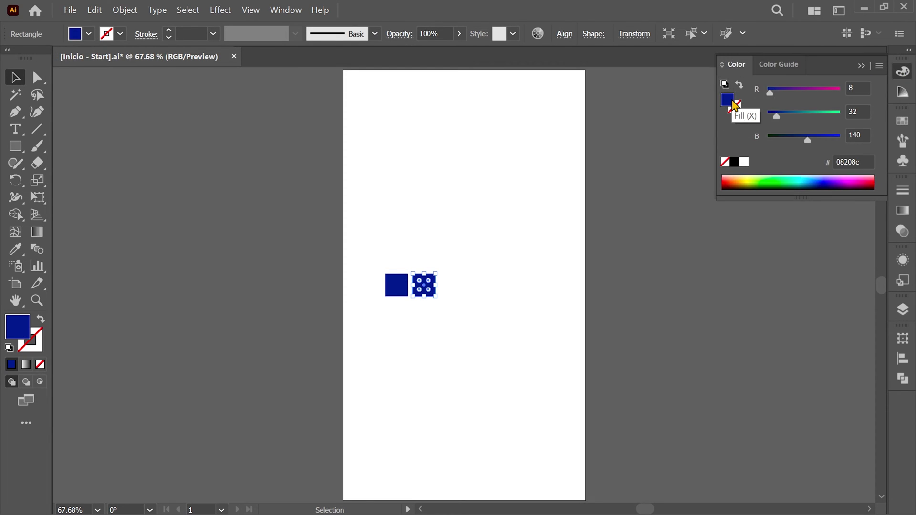
click(835, 163)
text(bd25)
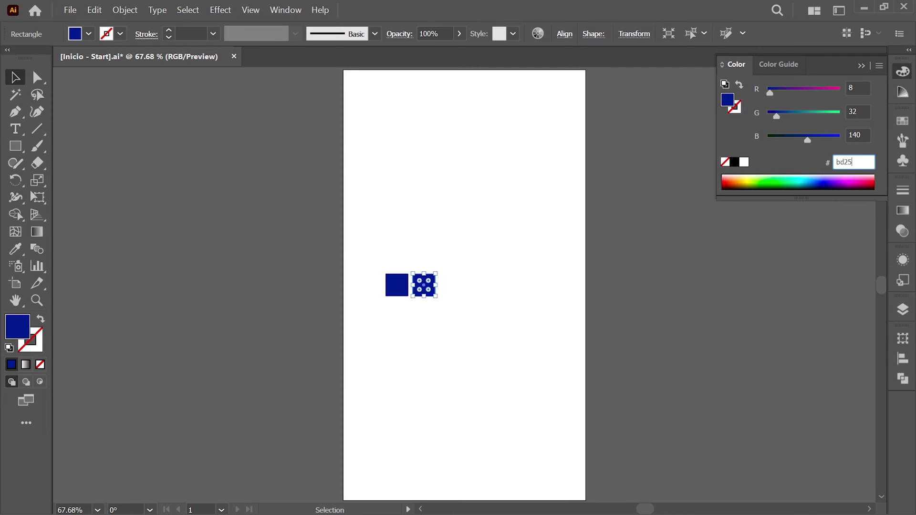
text(1e)
key(Return)
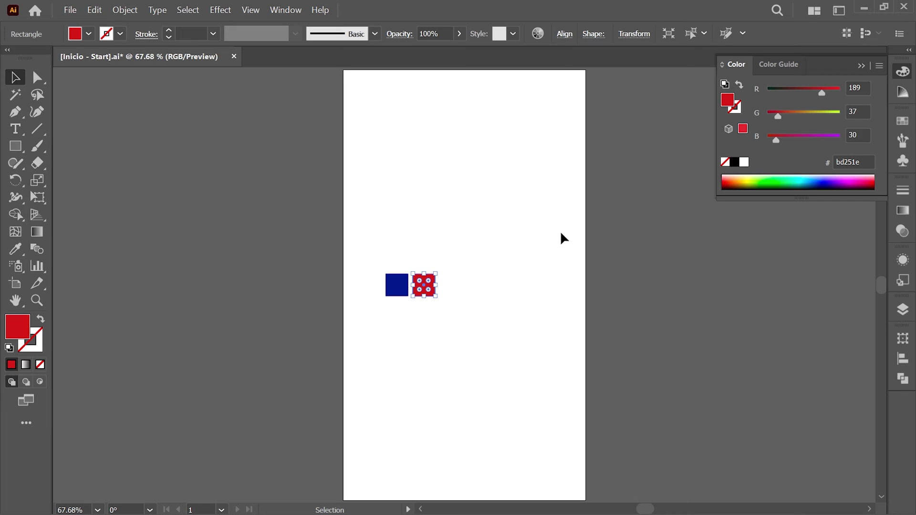
key(ctrl+d)
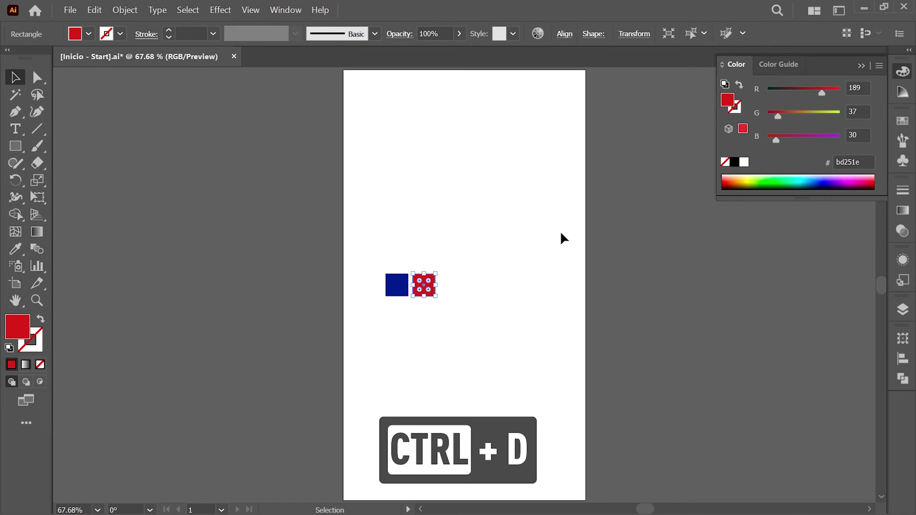
key(ctrl+d)
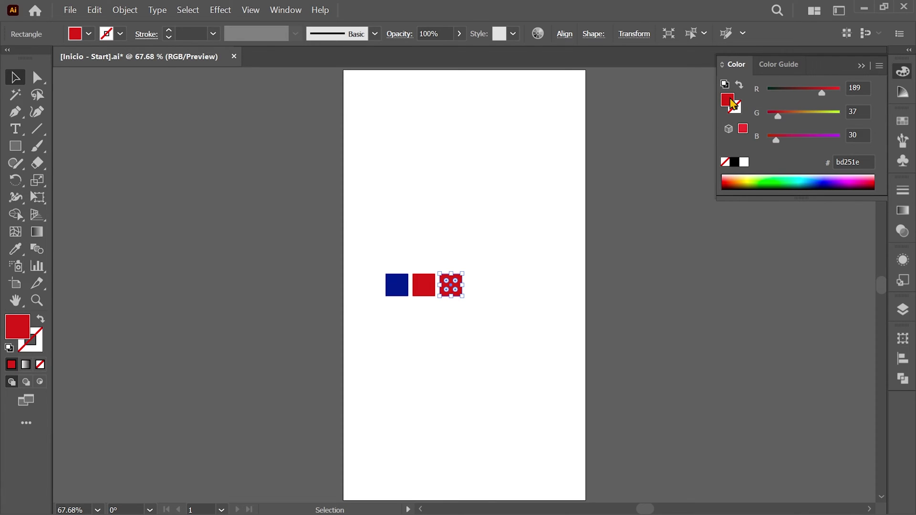
Recolour the new square magenta f00e96 and duplicate it to the right
click(730, 101)
click(854, 163)
text(f0)
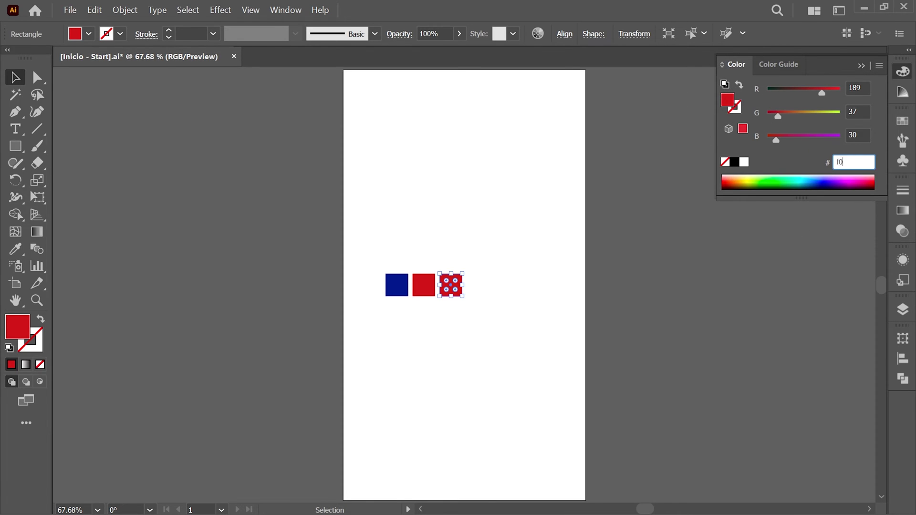
text(0e96)
key(Return)
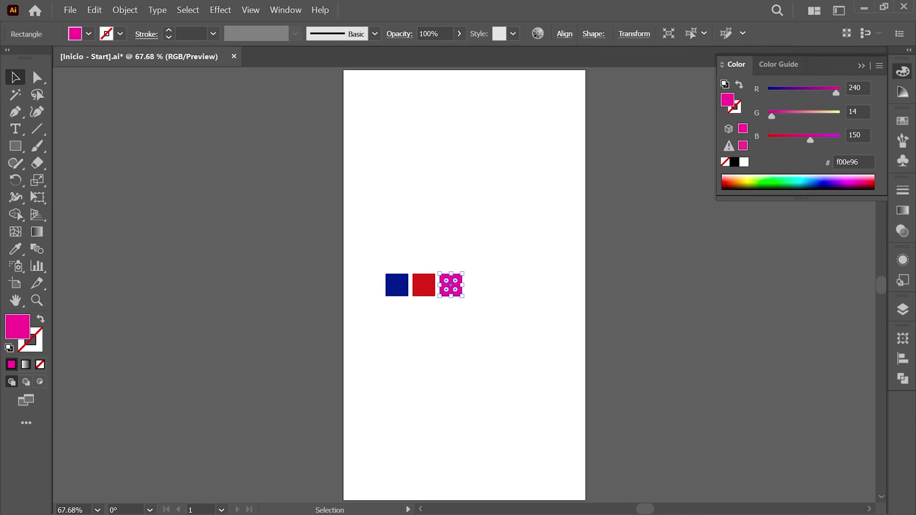
key(ctrl+d)
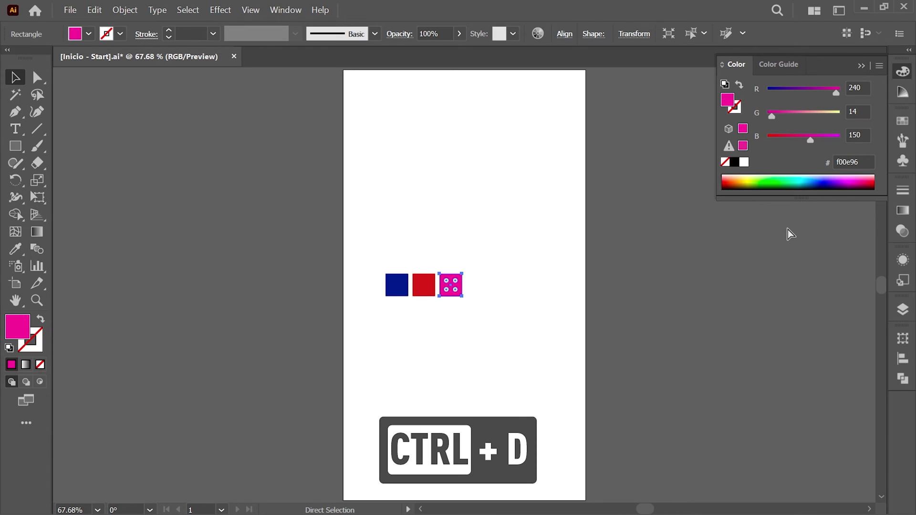
key(ctrl+d)
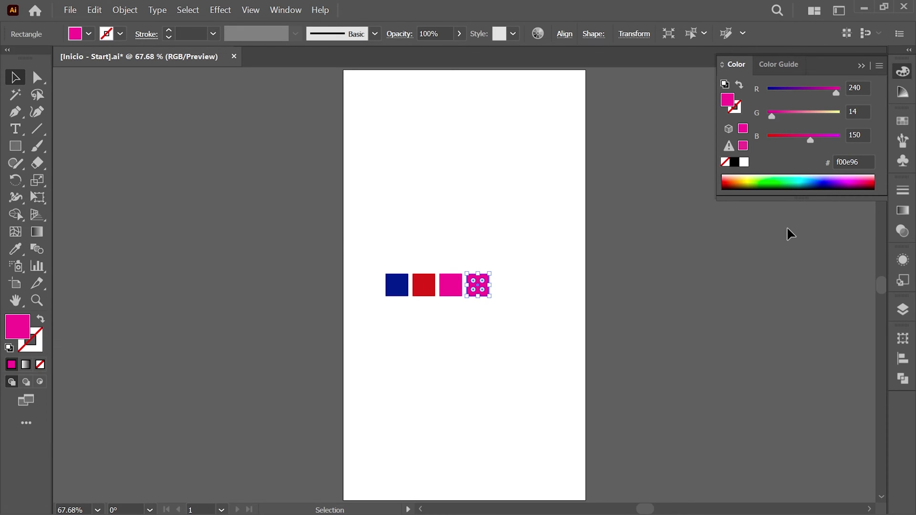
Recolour the fourth square green 58d702 and duplicate it to the right
click(730, 103)
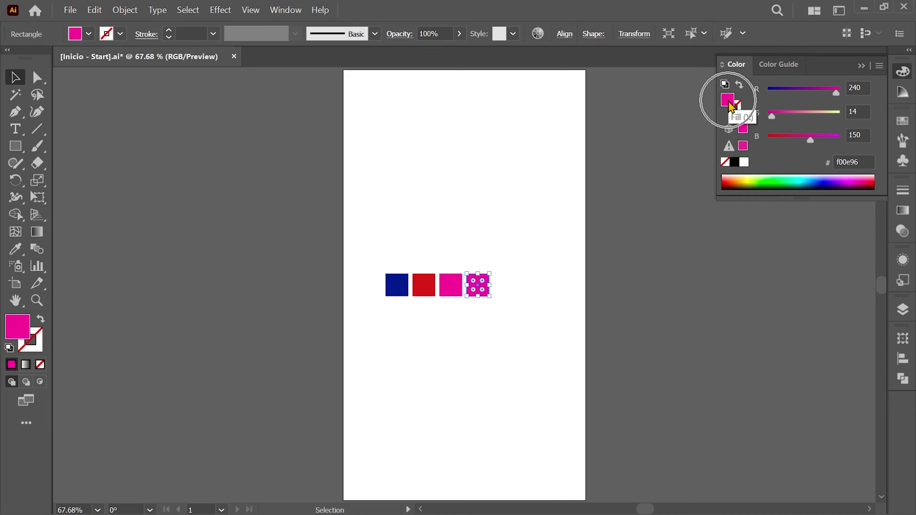
click(835, 163)
text(58d7)
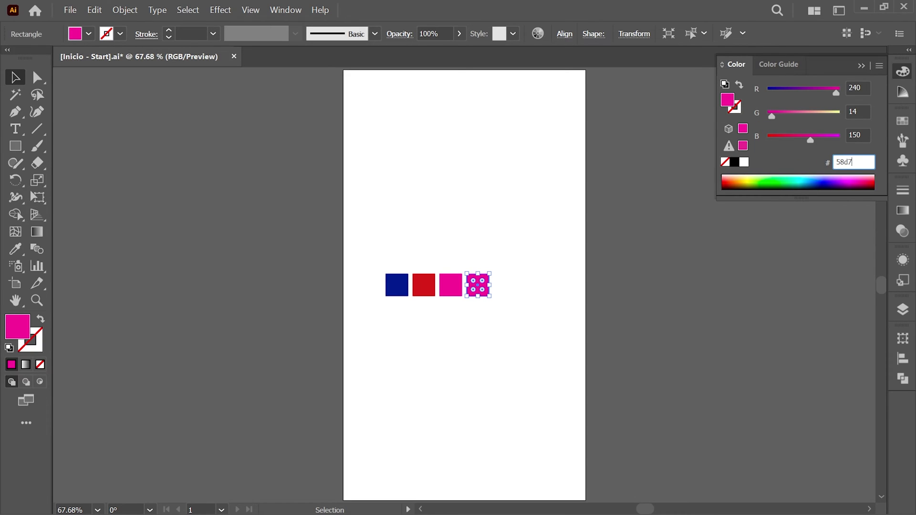
text(02)
key(Return)
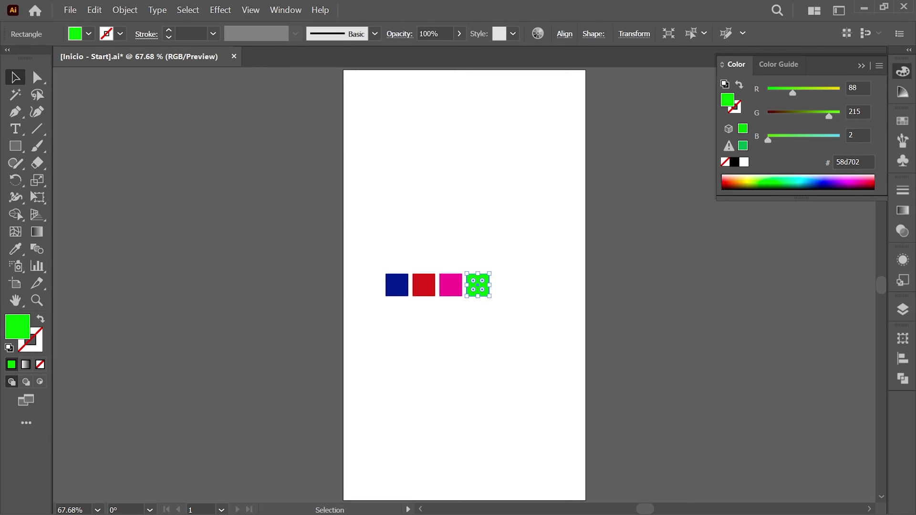
key(ctrl+d)
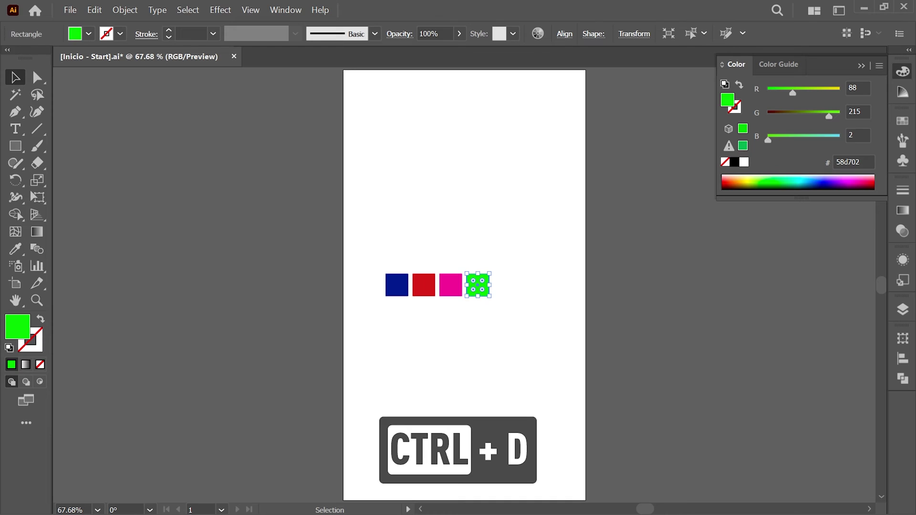
key(ctrl+d)
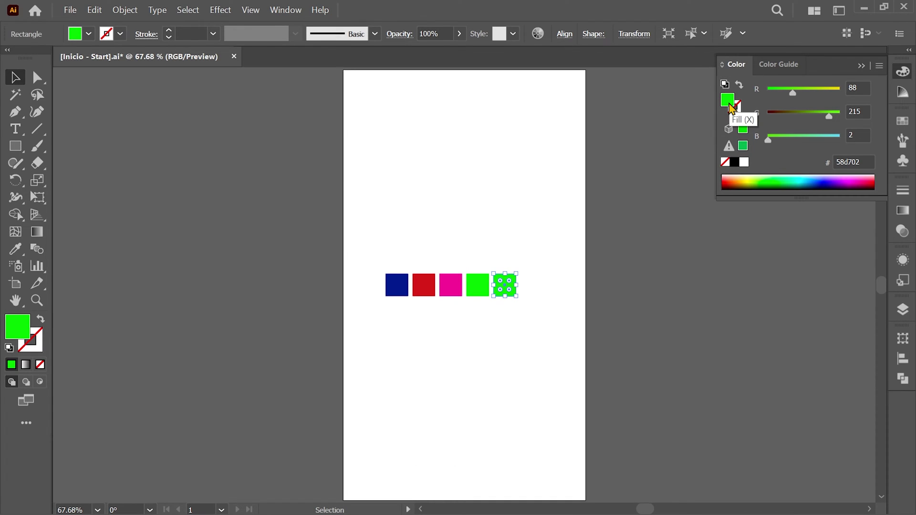
Recolour the fifth square orange d79a0d and duplicate it to the right
click(836, 162)
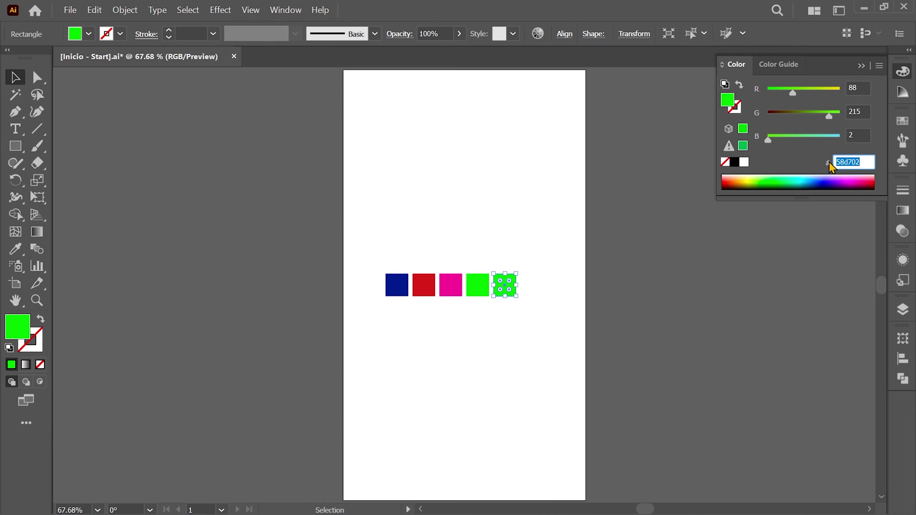
text(d79a0d)
key(Return)
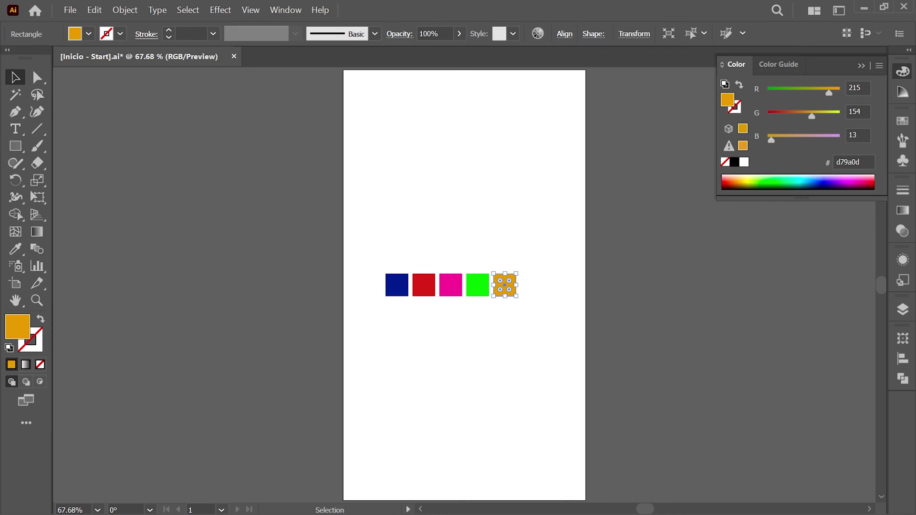
key(ctrl+d)
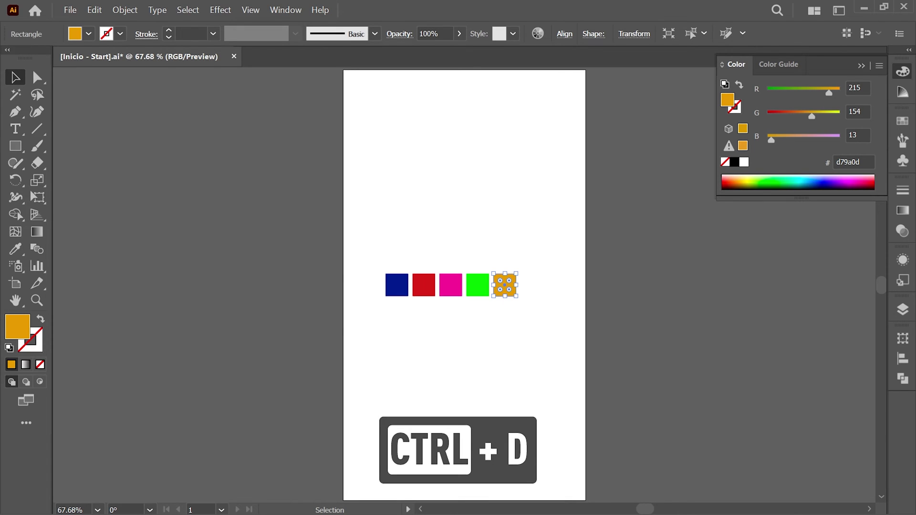
key(ctrl+d)
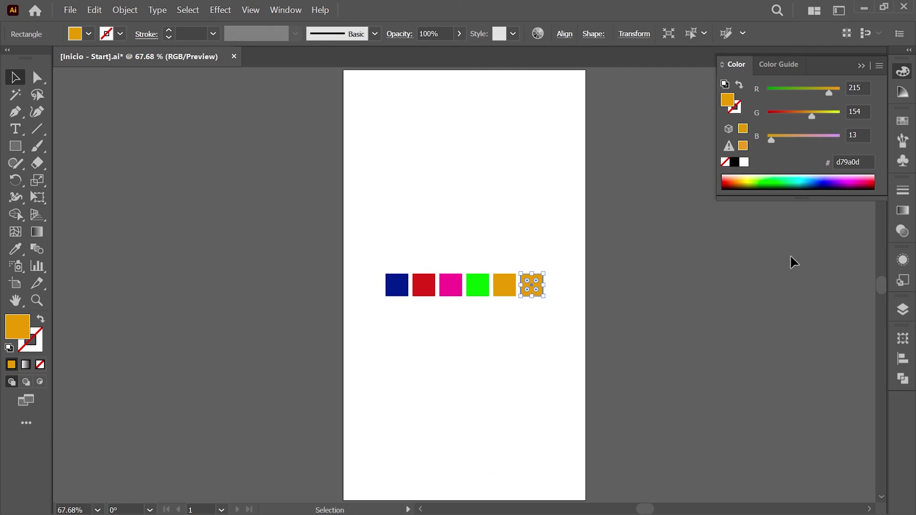
Recolour the sixth square cyan 3edbf0 and collapse the Color panel
click(727, 100)
click(727, 101)
click(854, 162)
text(3edbf0)
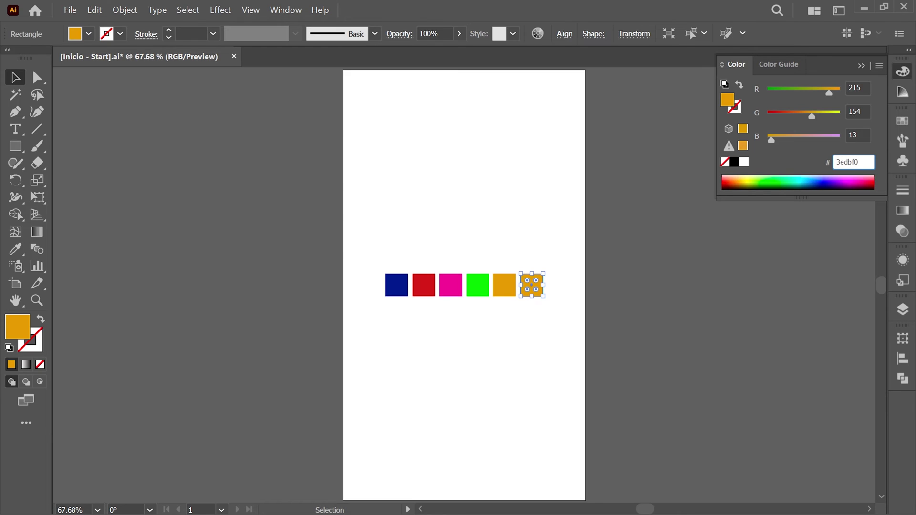
key(Return)
click(902, 72)
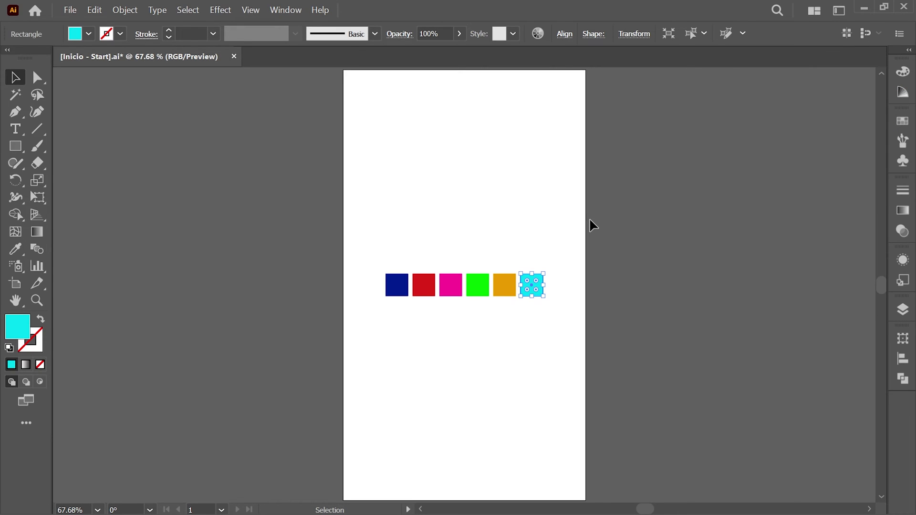
Save all six square colours as swatch group 'Paleta de colores', then delete the squares
click(193, 12)
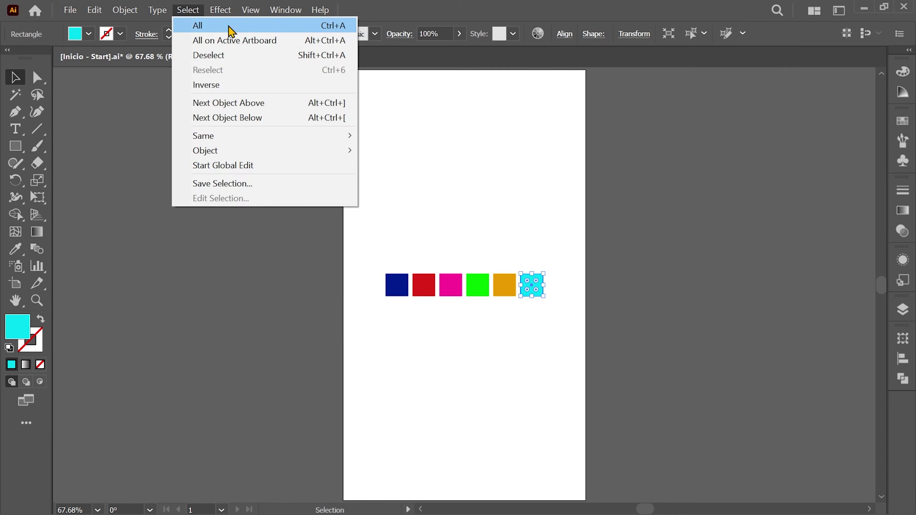
click(231, 27)
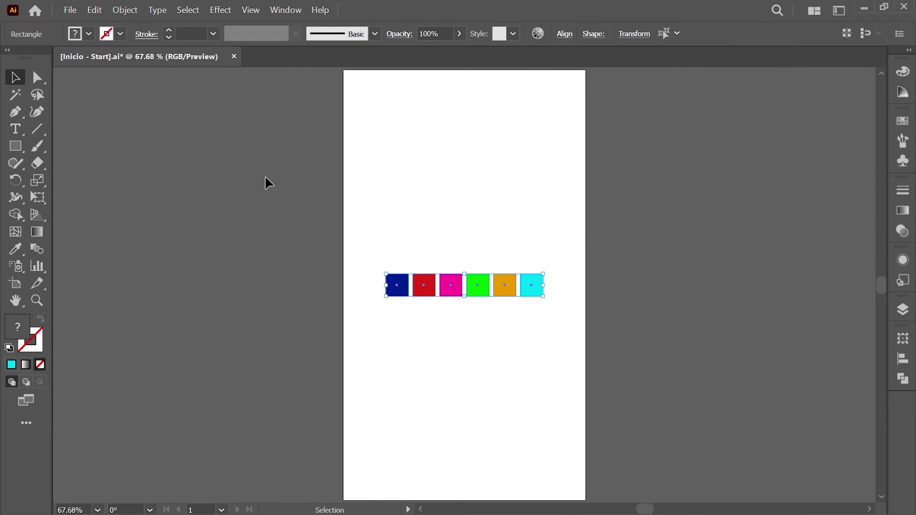
click(903, 123)
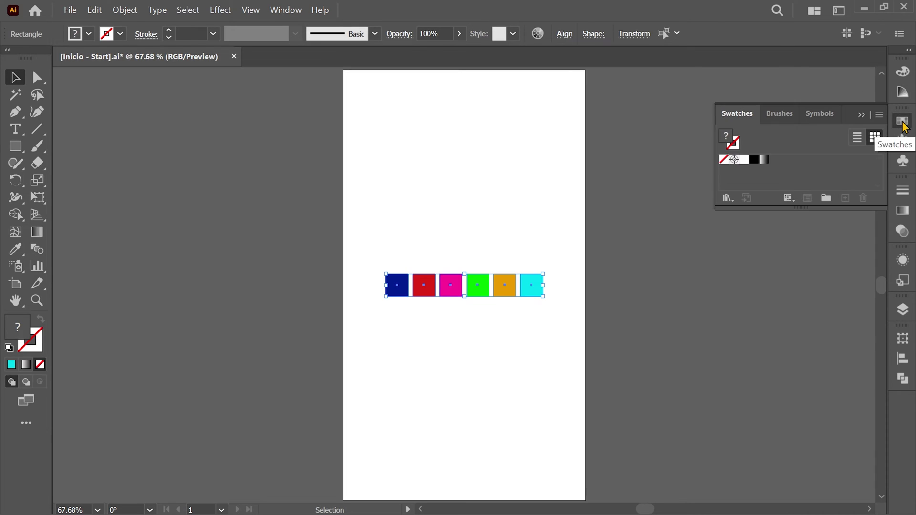
click(825, 199)
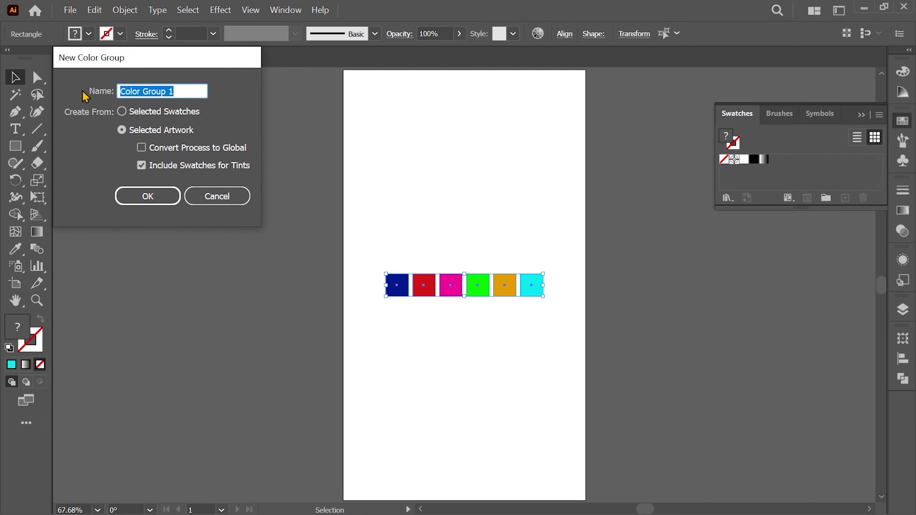
text(Paleta de colores)
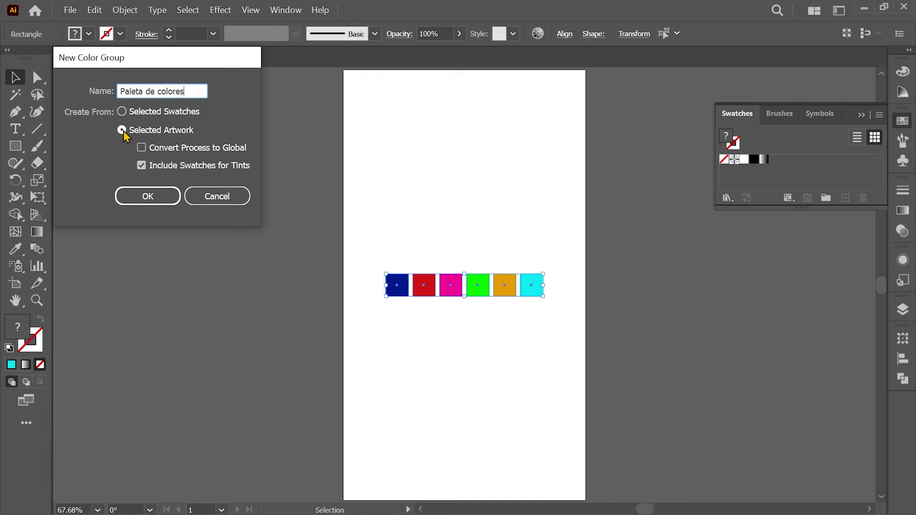
click(161, 198)
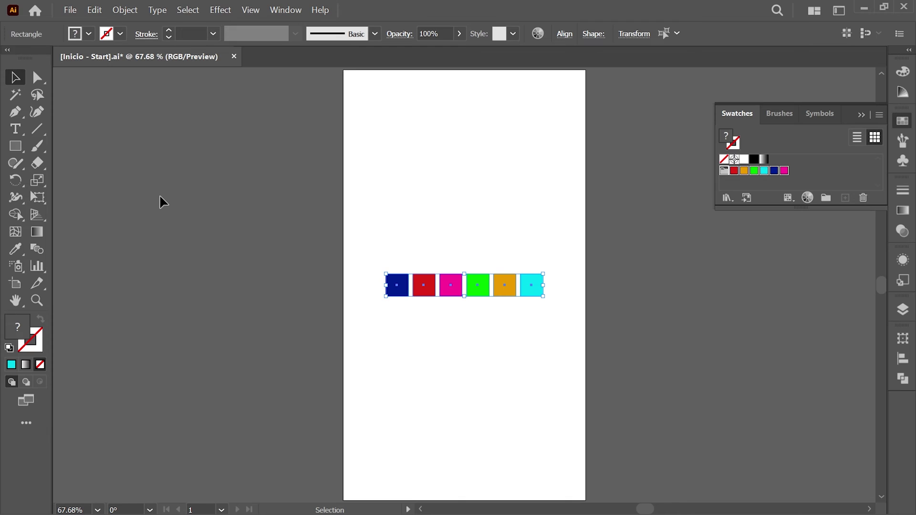
key(Delete)
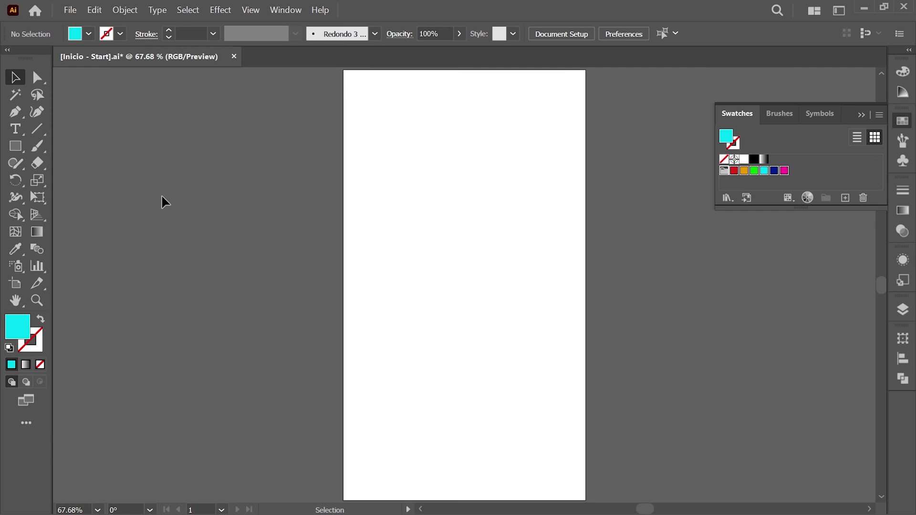
Show layer Capa 4's guides and draw a centred 1100 × 1940 px rectangle
click(903, 309)
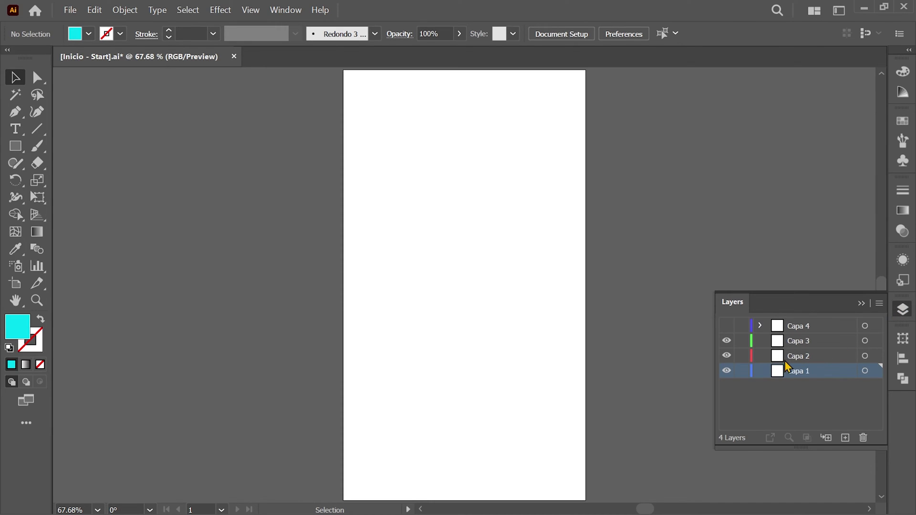
click(727, 326)
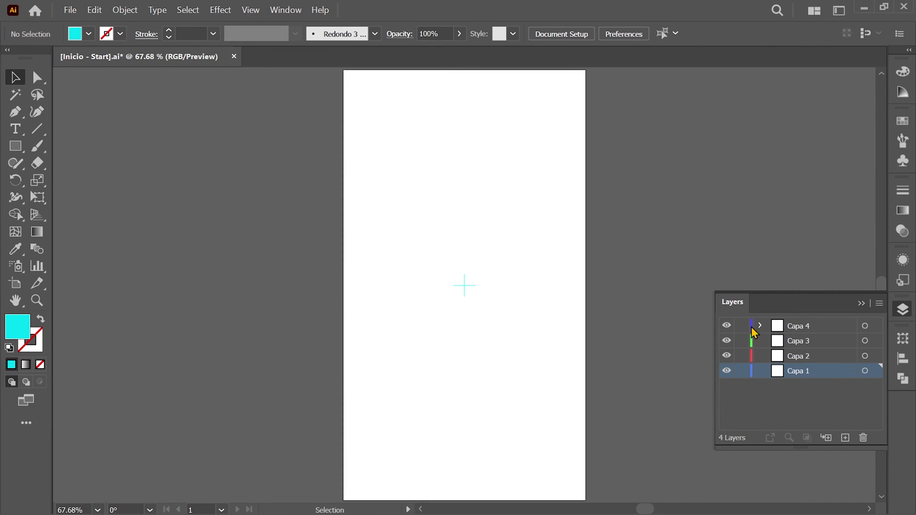
click(903, 310)
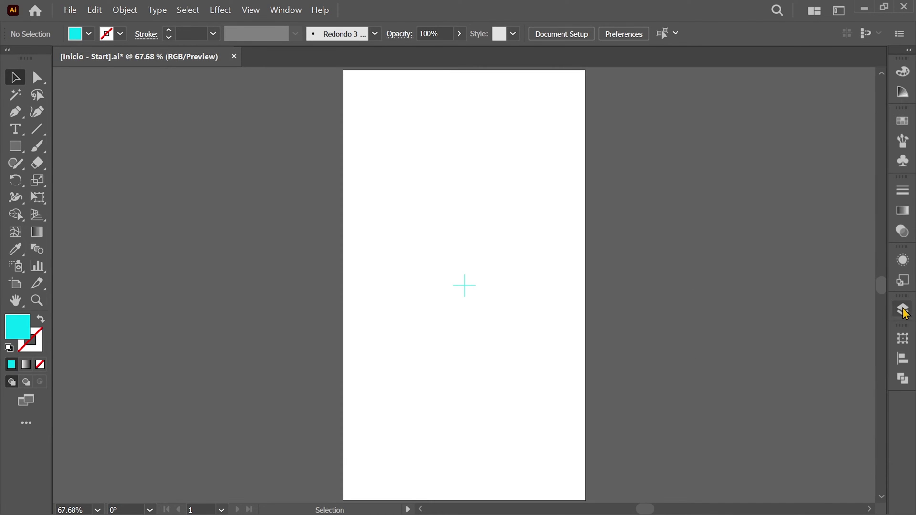
click(16, 148)
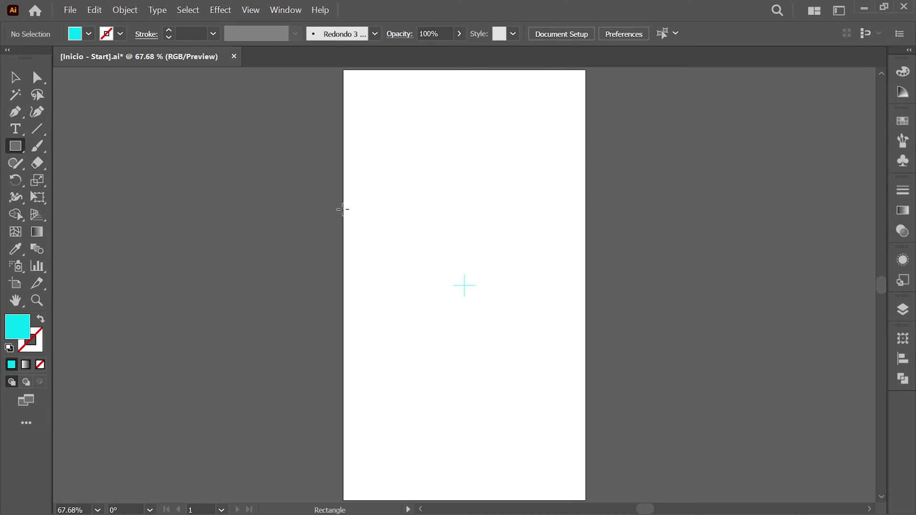
key(ctrl)
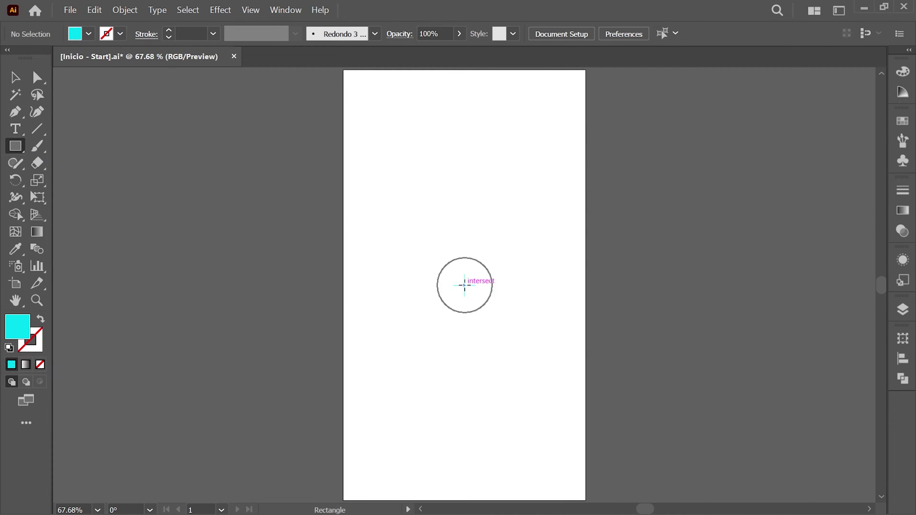
key(alt)
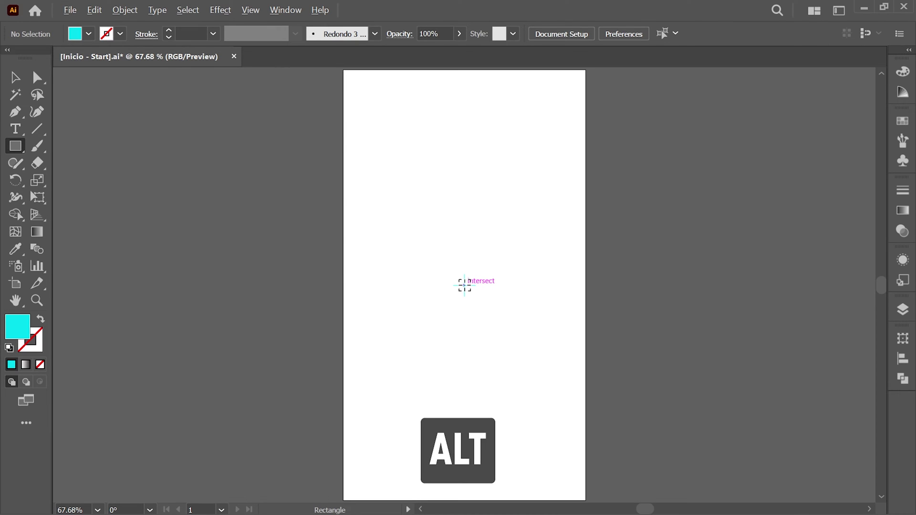
alt+click(464, 285)
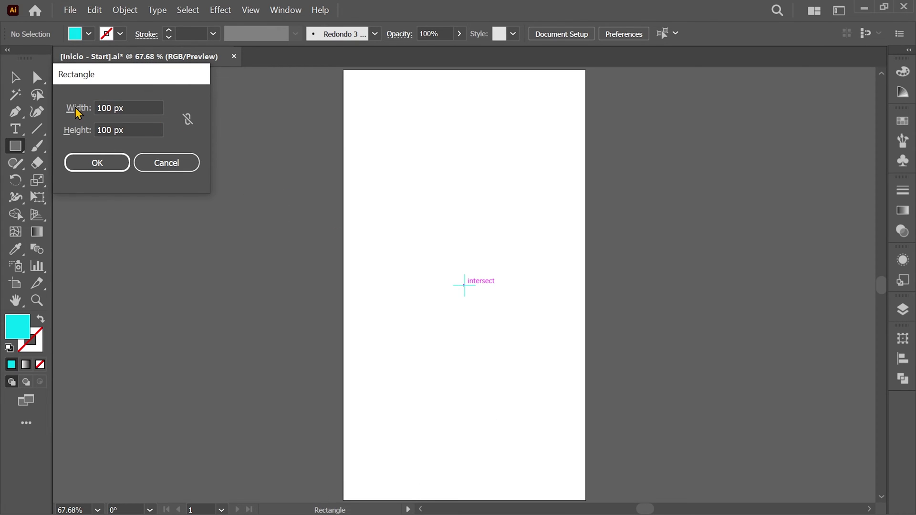
text(1100)
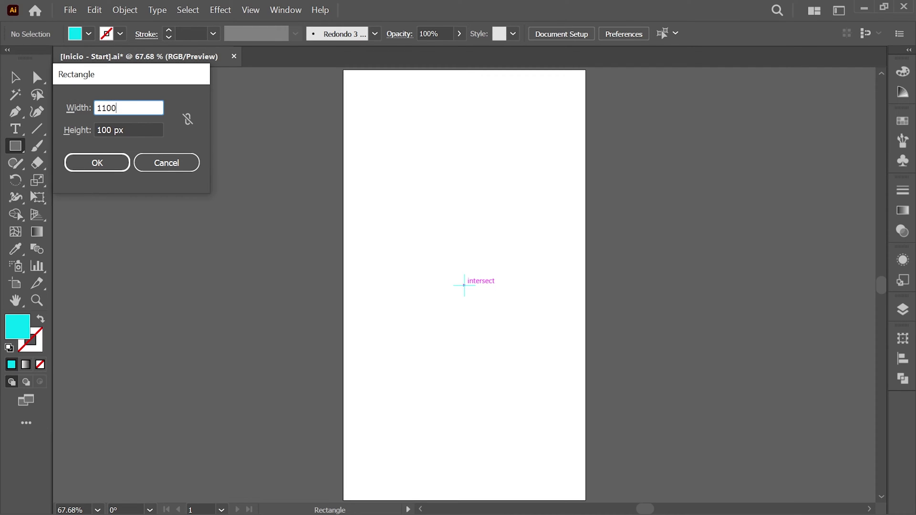
key(Tab)
text(1940)
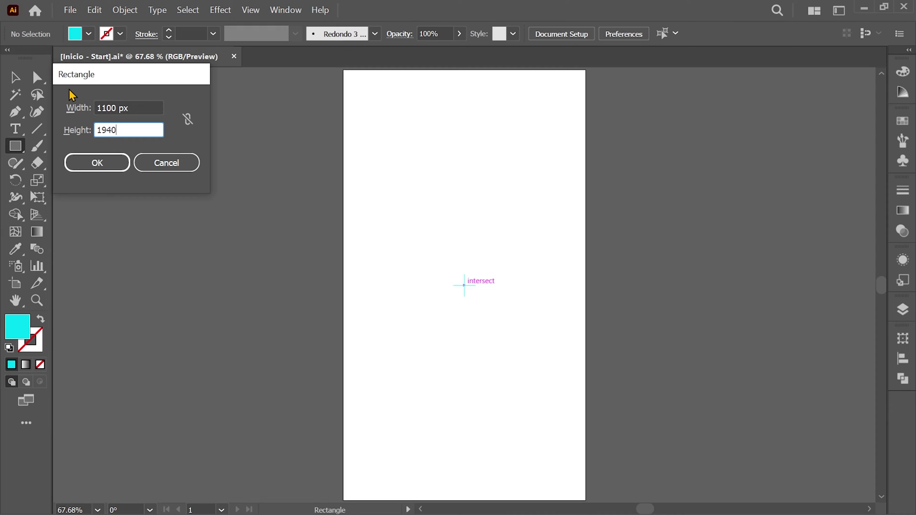
click(106, 169)
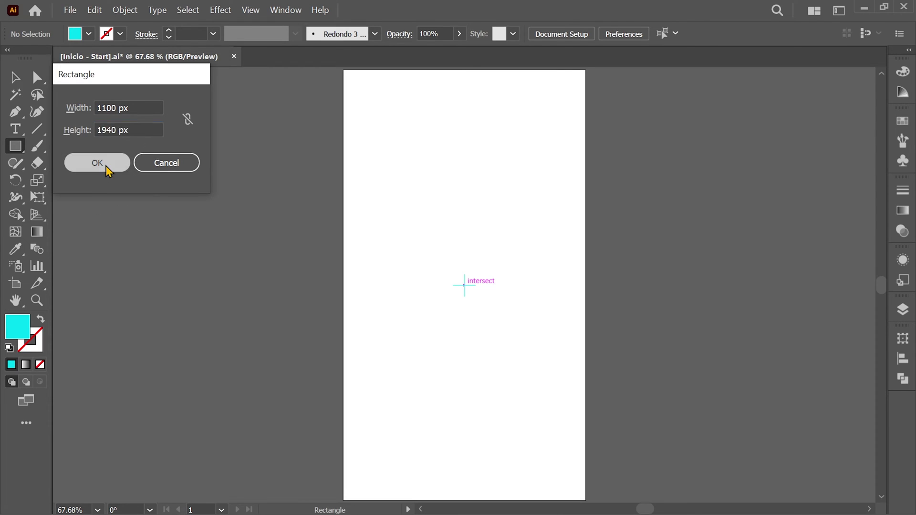
Zoom the view to 33% with the Selection tool active
click(13, 81)
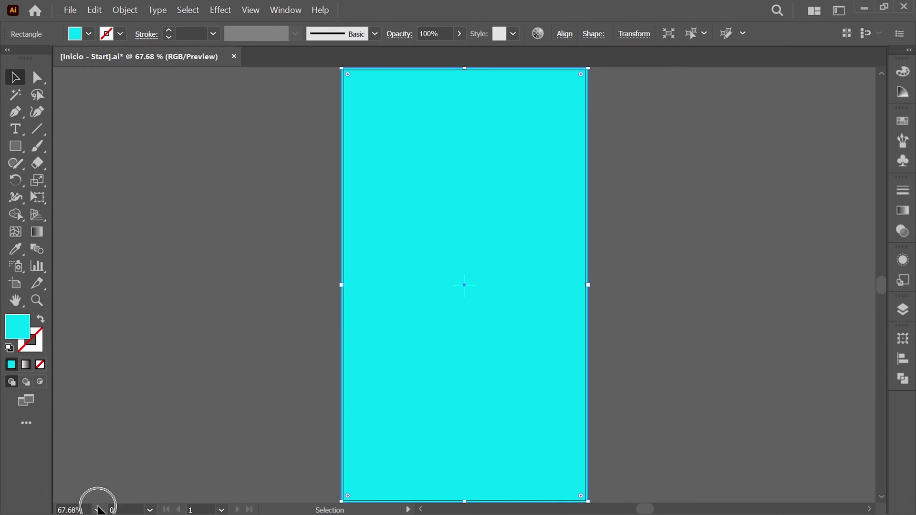
click(82, 509)
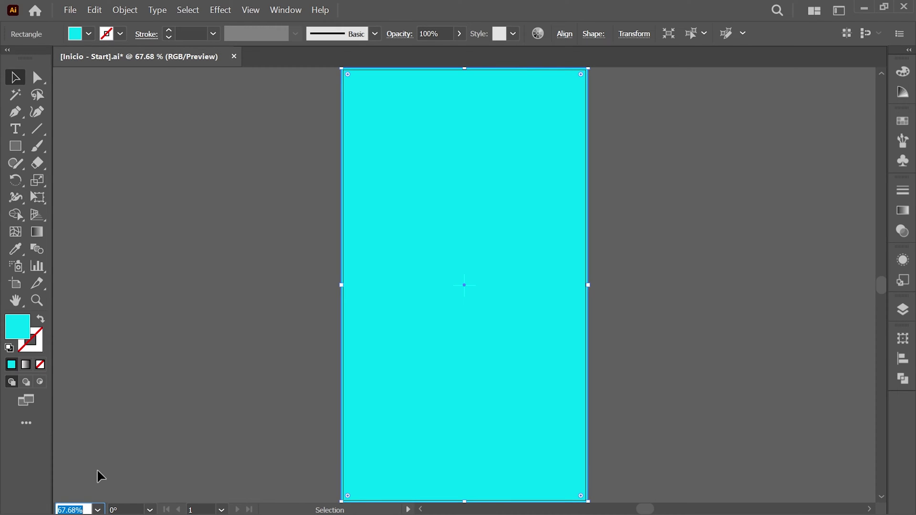
text(33)
key(Return)
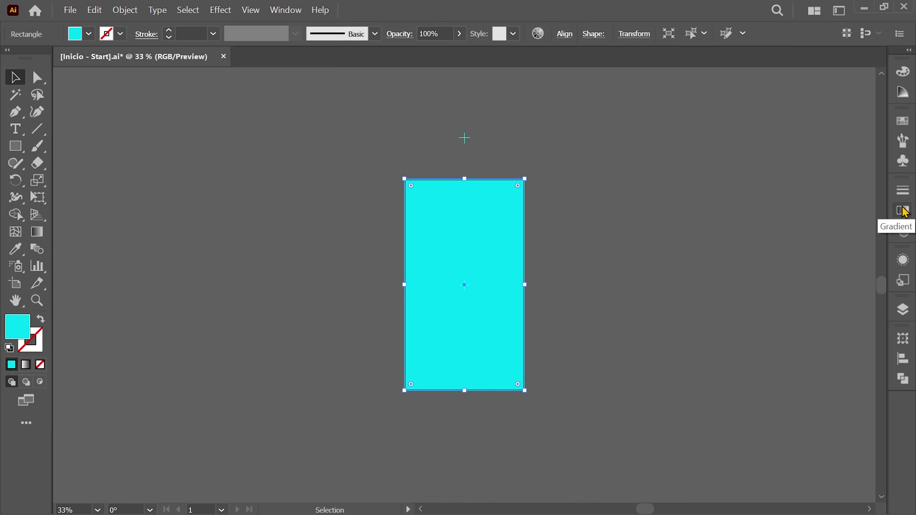
Give the rectangle a radial Blanco y negro gradient, redrawn upward from the centre at 90°
click(903, 212)
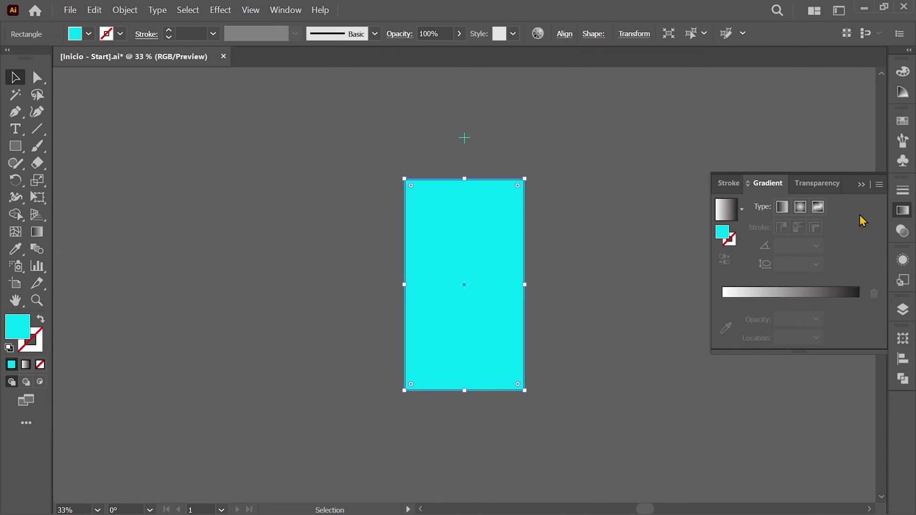
click(741, 209)
click(720, 239)
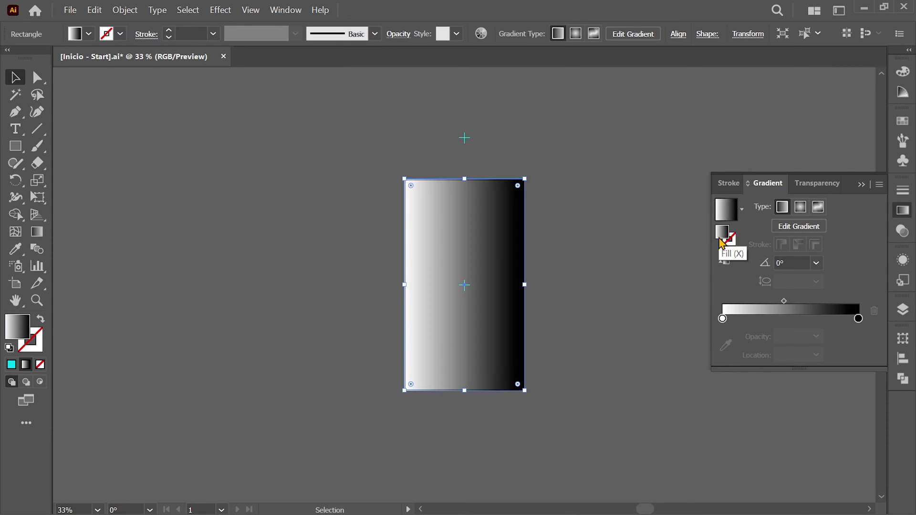
click(801, 207)
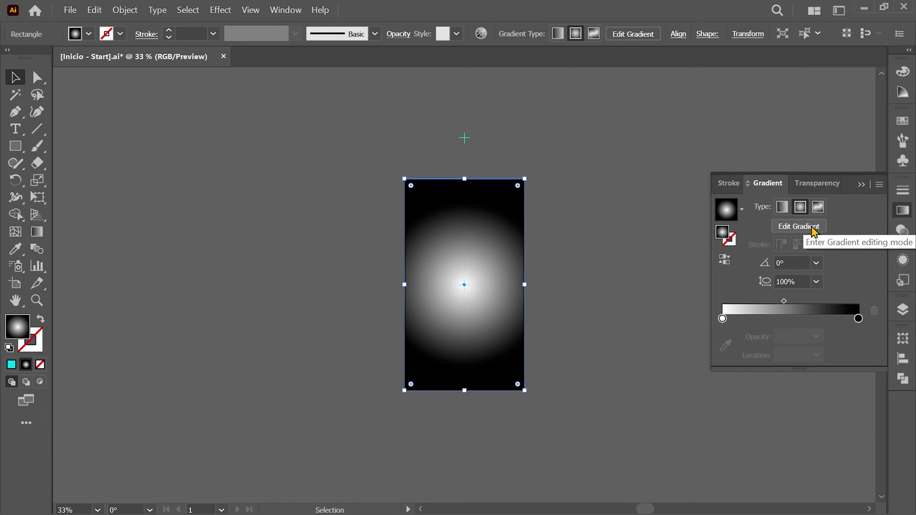
click(812, 228)
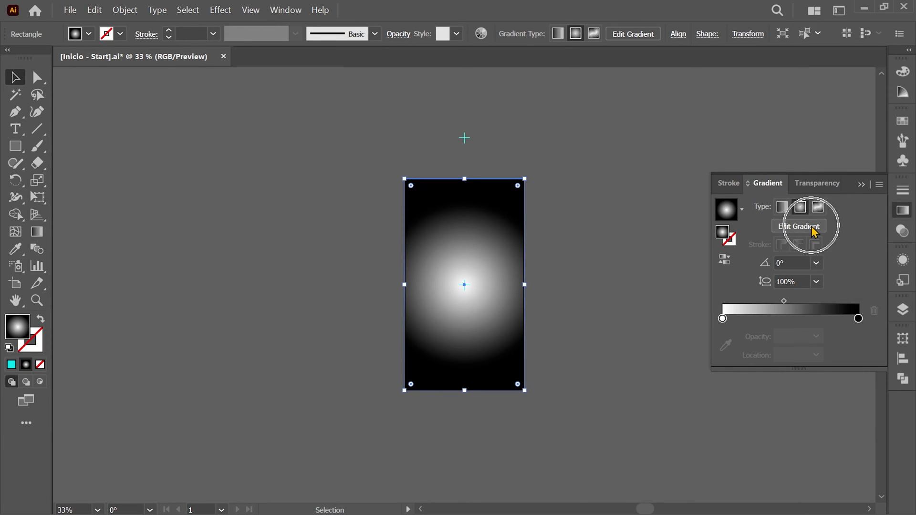
drag(458, 285, 481, 284)
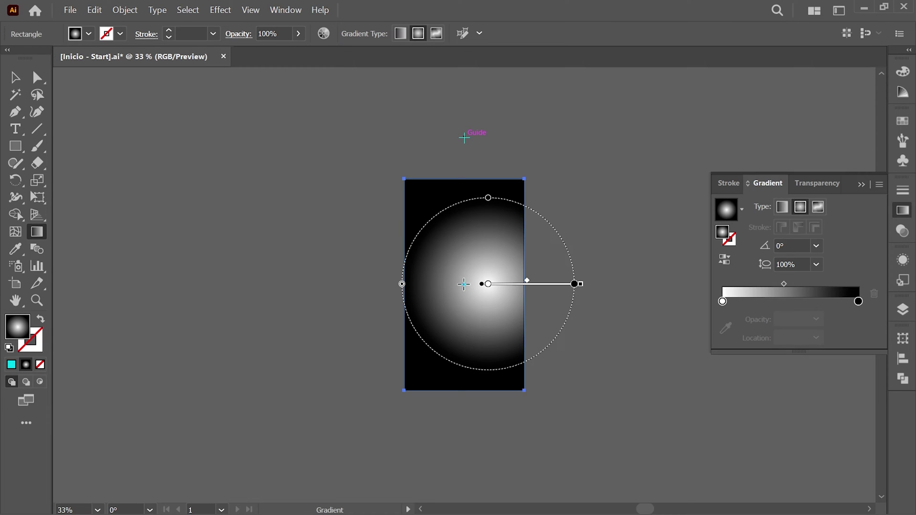
drag(464, 284, 464, 138)
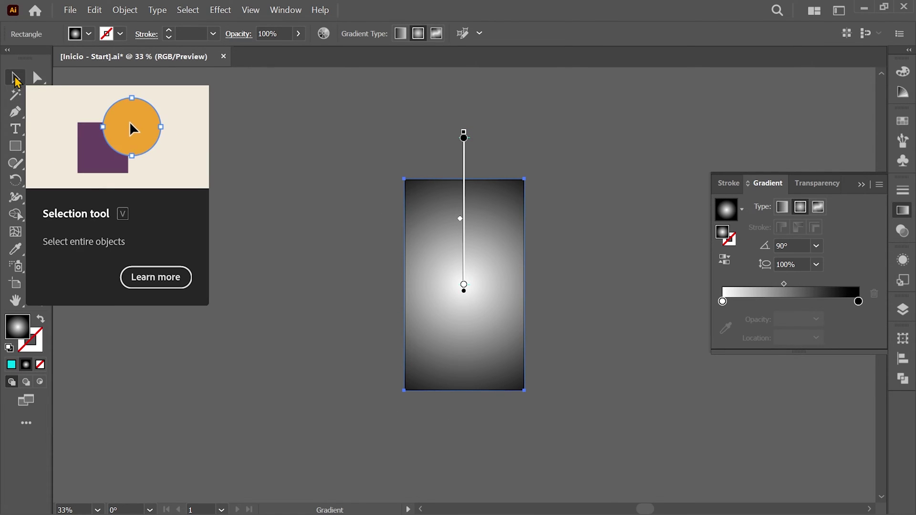
click(15, 79)
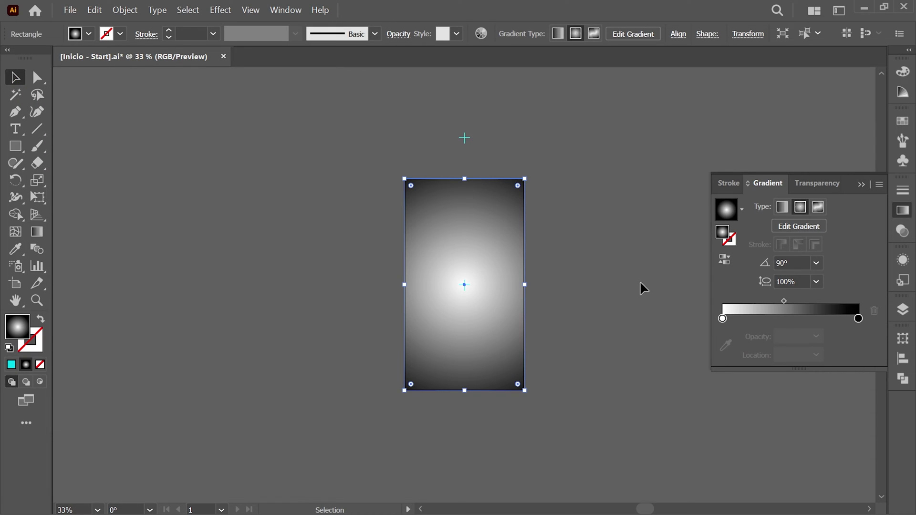
Change the white centre gradient stop to the cyan swatch
click(723, 319)
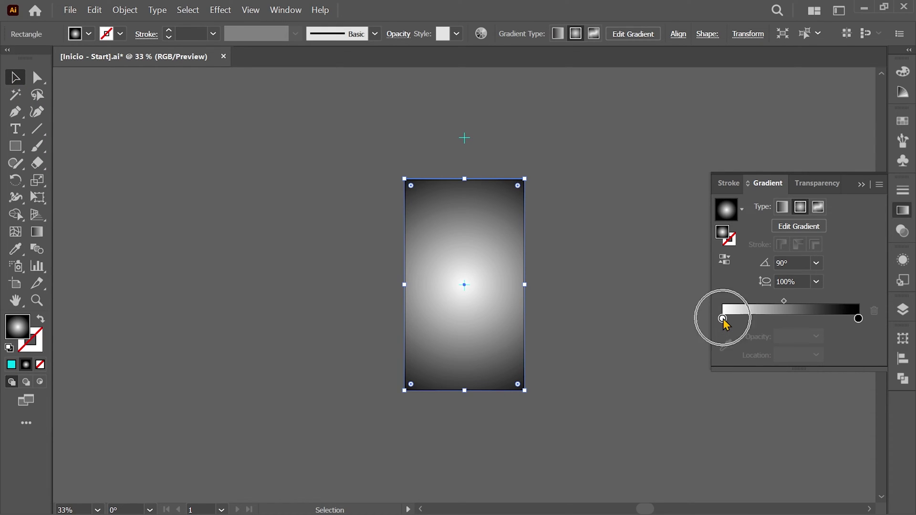
double_click(723, 319)
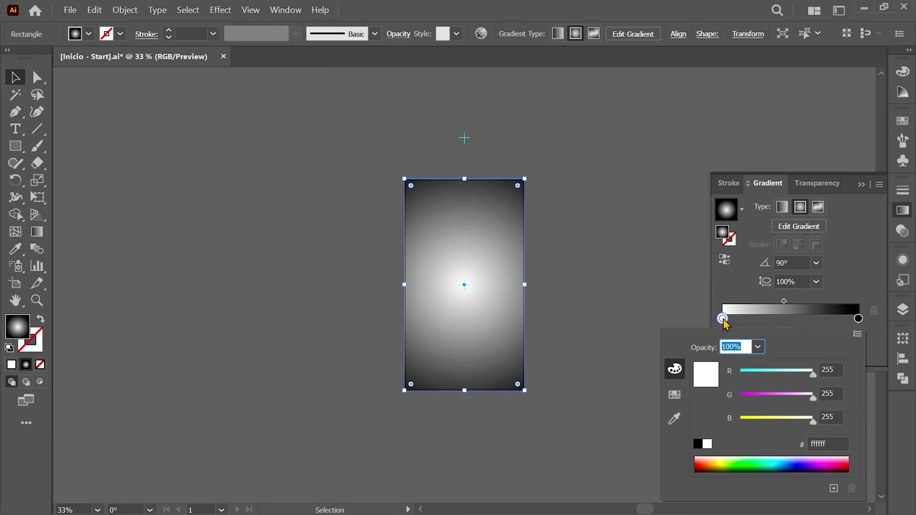
click(676, 396)
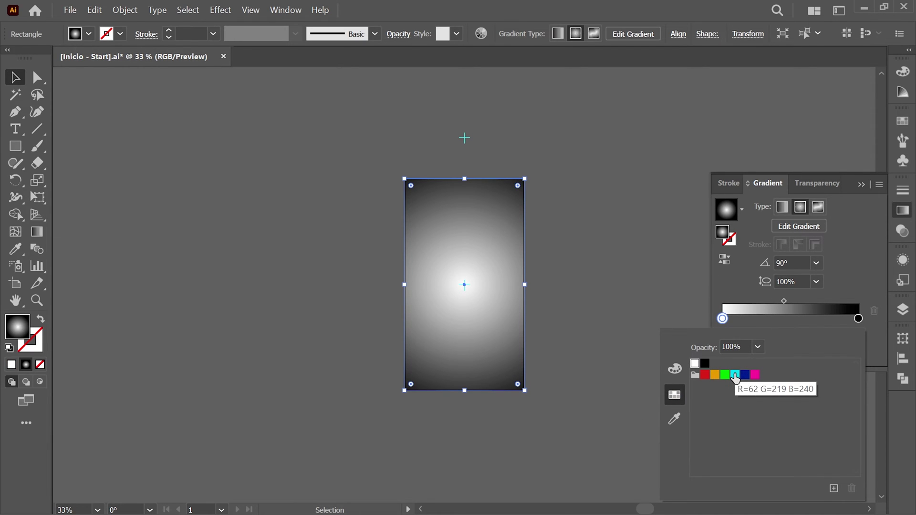
click(736, 377)
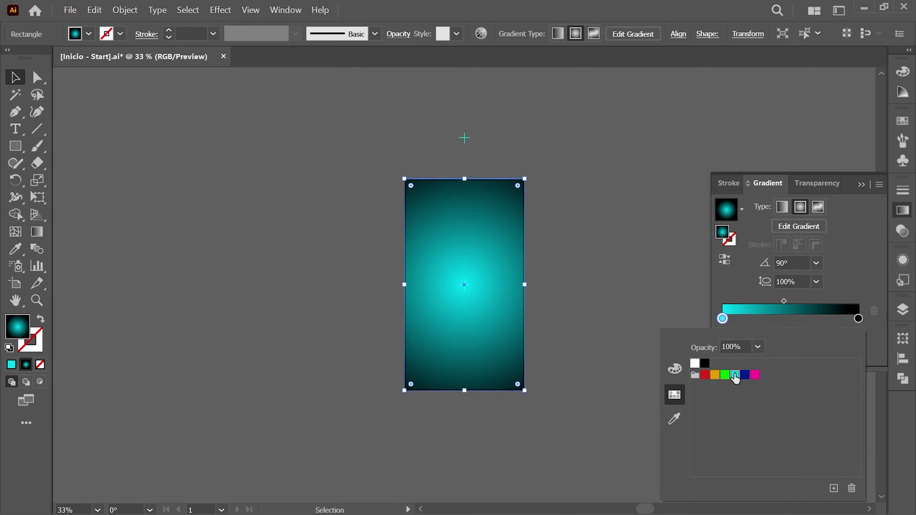
Make the dark end stop the dark blue 08208c swatch and select the gradient midpoint
click(858, 318)
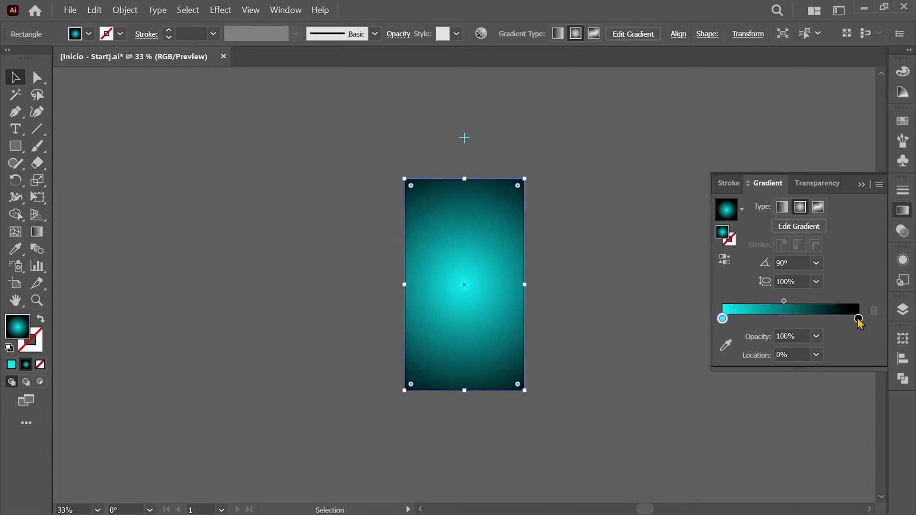
double_click(859, 319)
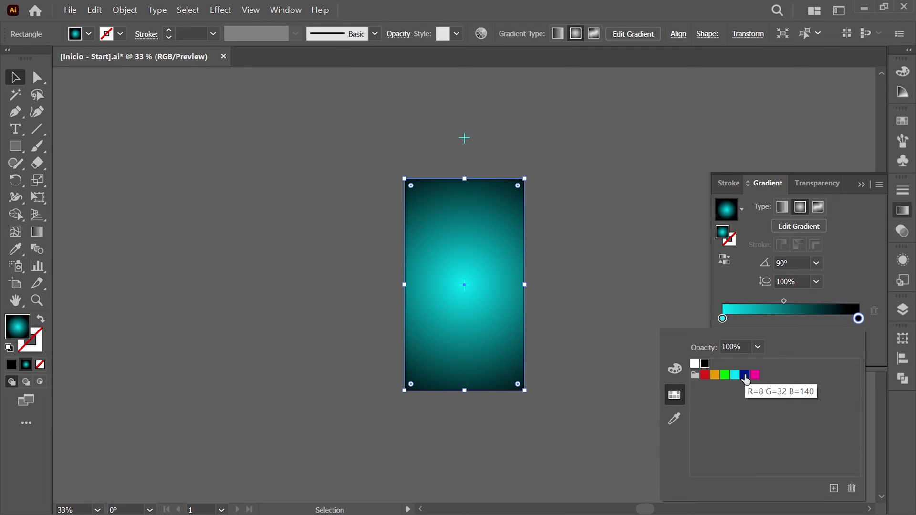
click(746, 375)
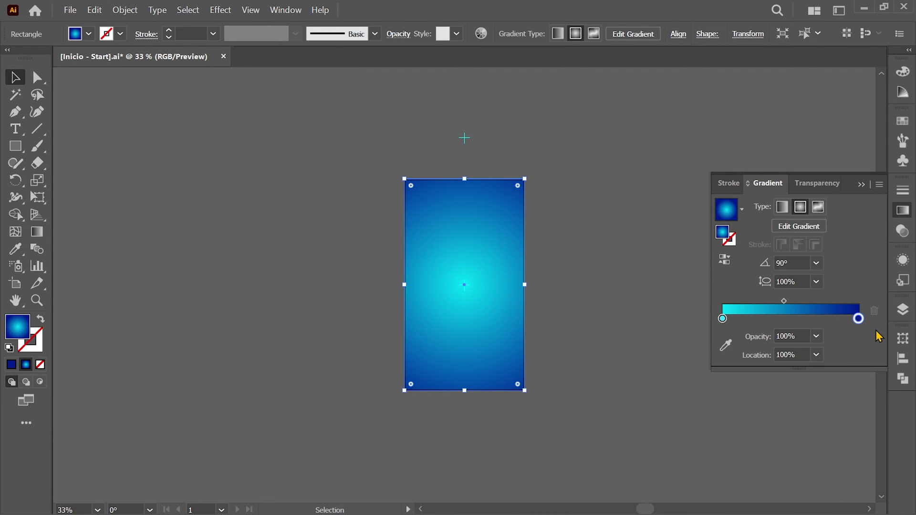
click(784, 302)
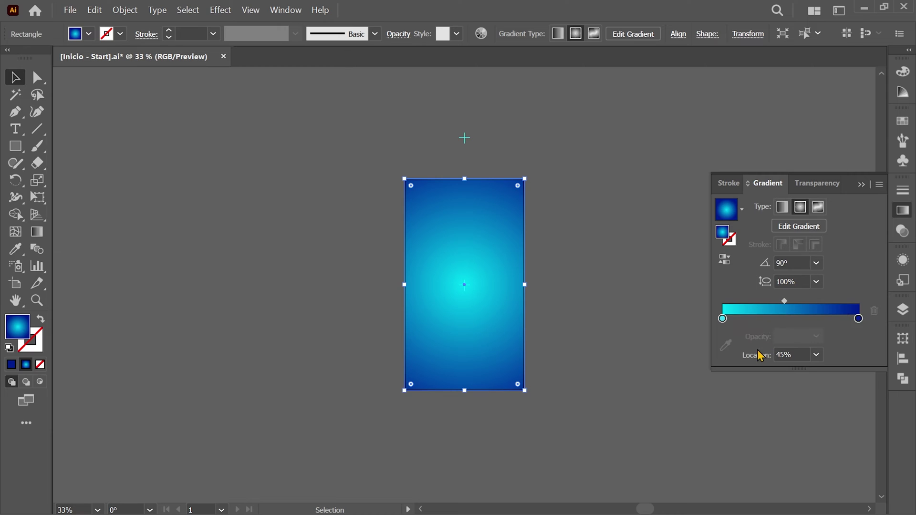
click(752, 357)
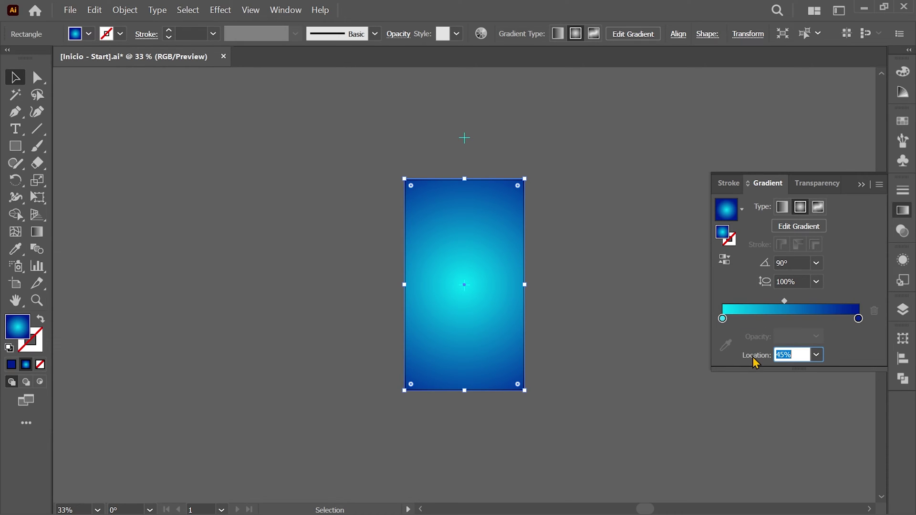
click(903, 210)
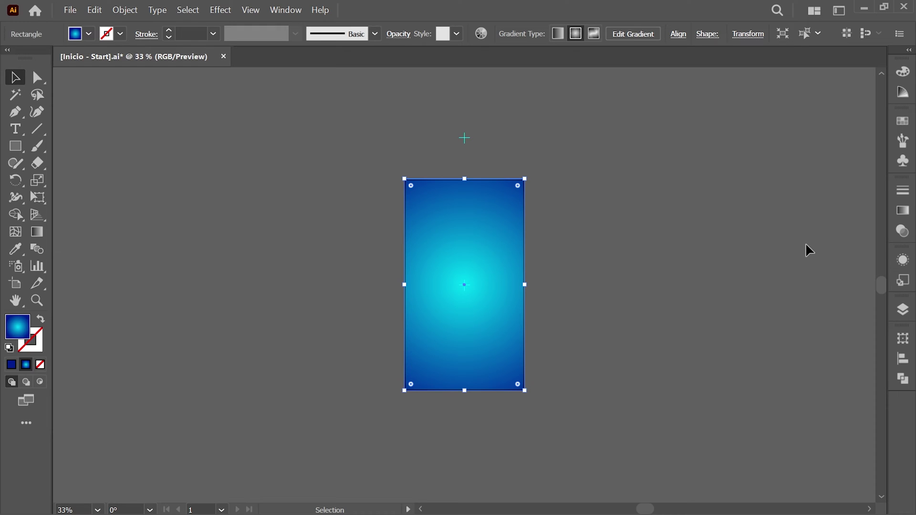
Fit the artboard in the window, lock layer Capa 1 and hide Capa 4
click(253, 12)
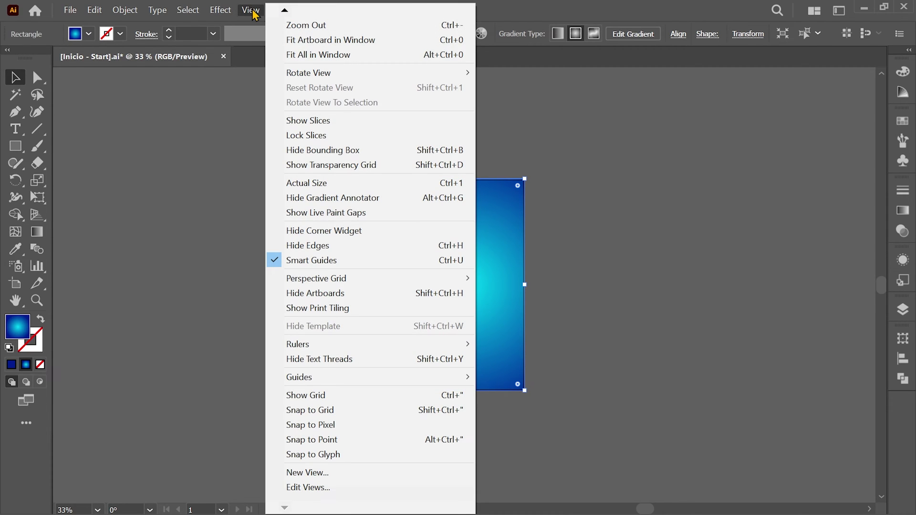
click(400, 40)
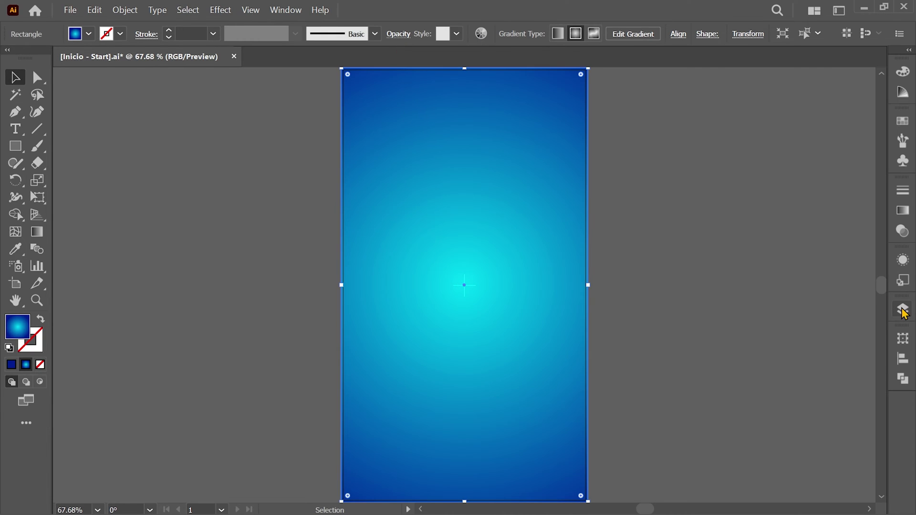
click(903, 310)
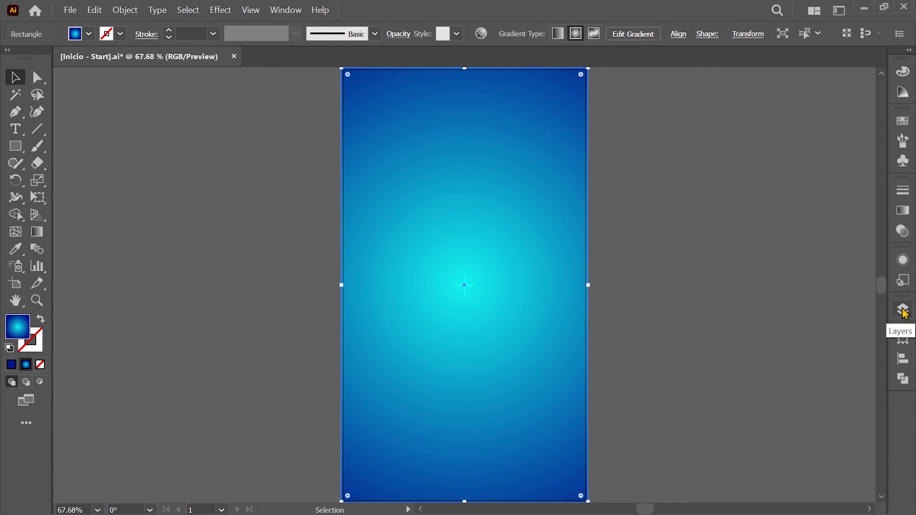
click(742, 372)
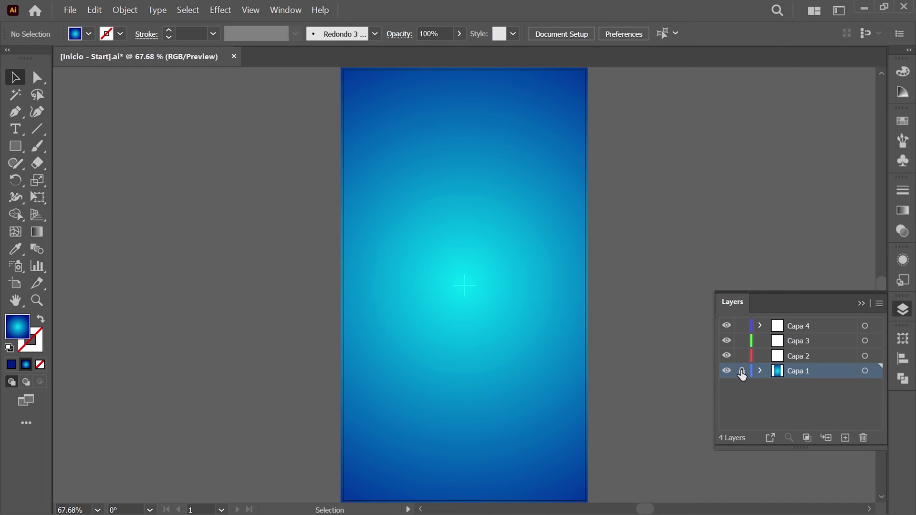
click(727, 326)
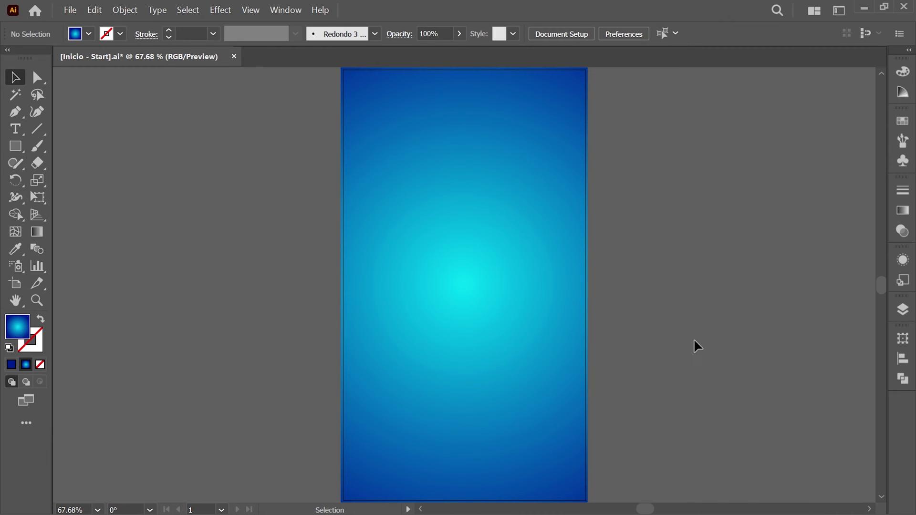
click(15, 146)
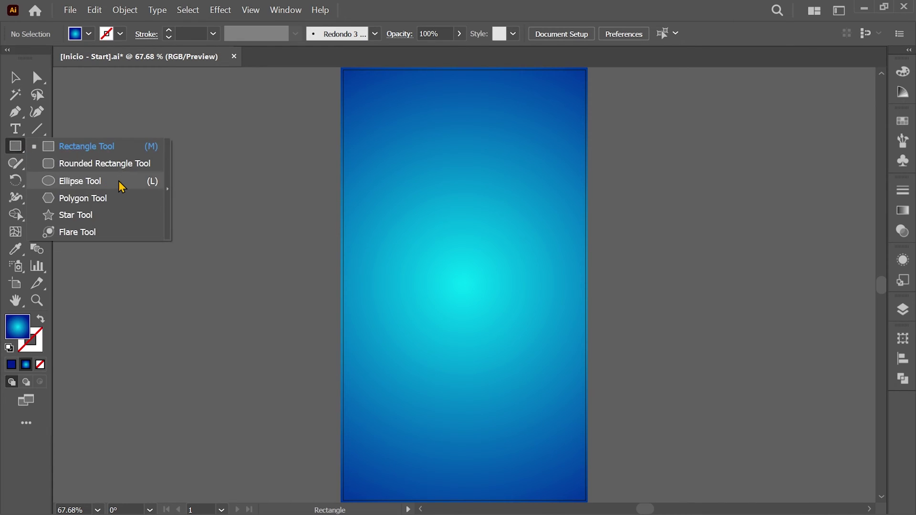
Draw a 1210 × 1210 px circle centred on the artboard with linked width and height
click(121, 185)
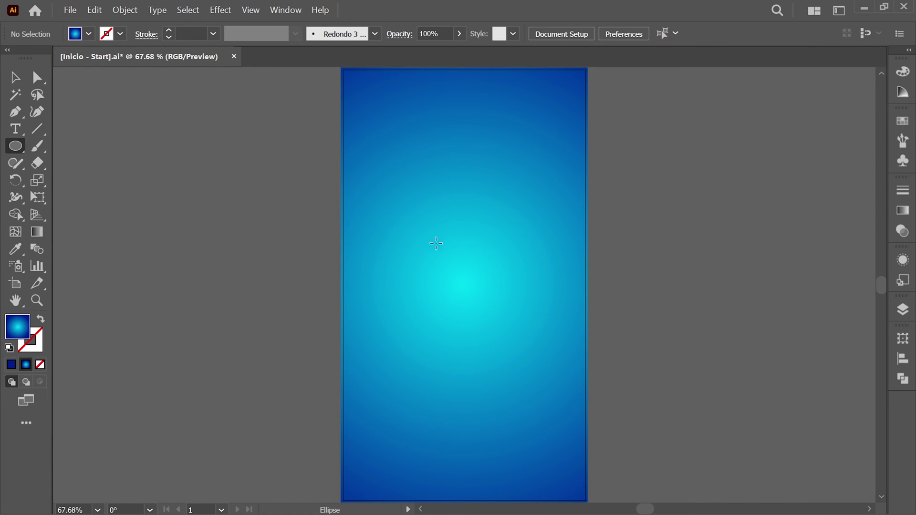
ctrl+click(465, 286)
key(alt)
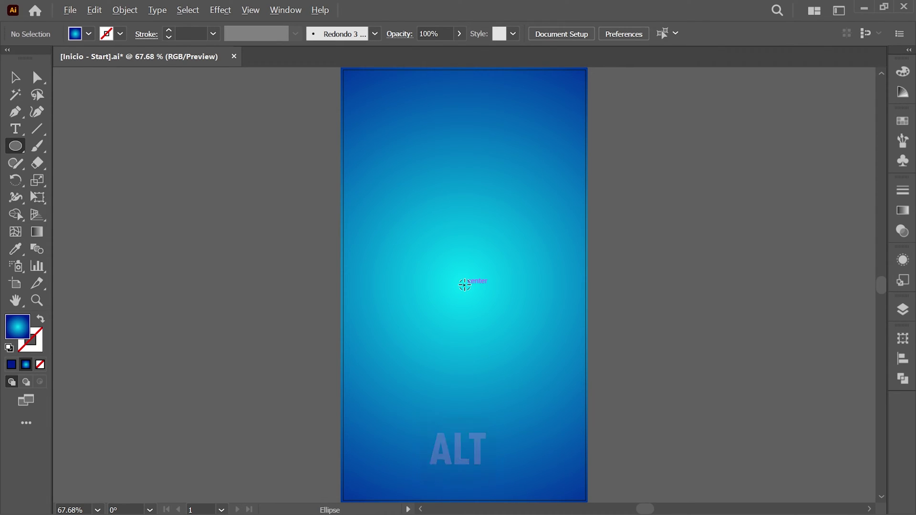
alt+click(464, 284)
click(76, 90)
click(179, 100)
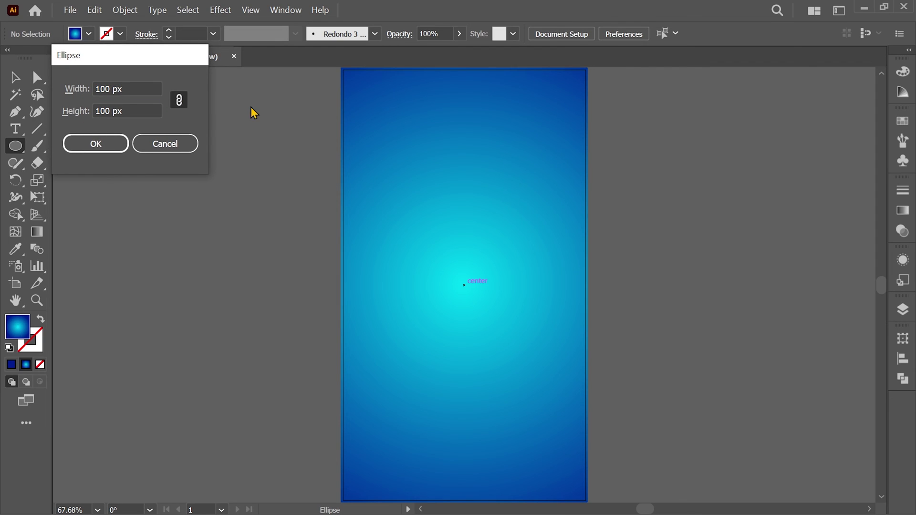
click(77, 89)
text(1210)
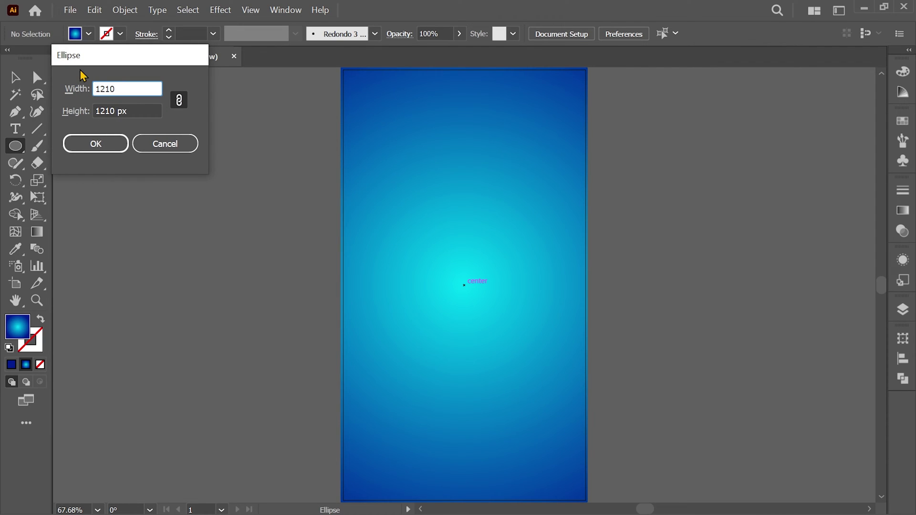
click(107, 143)
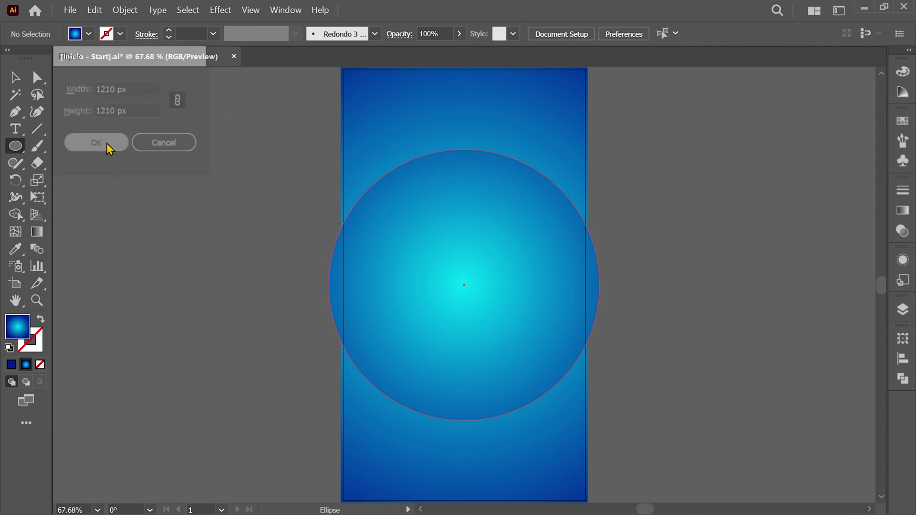
click(16, 79)
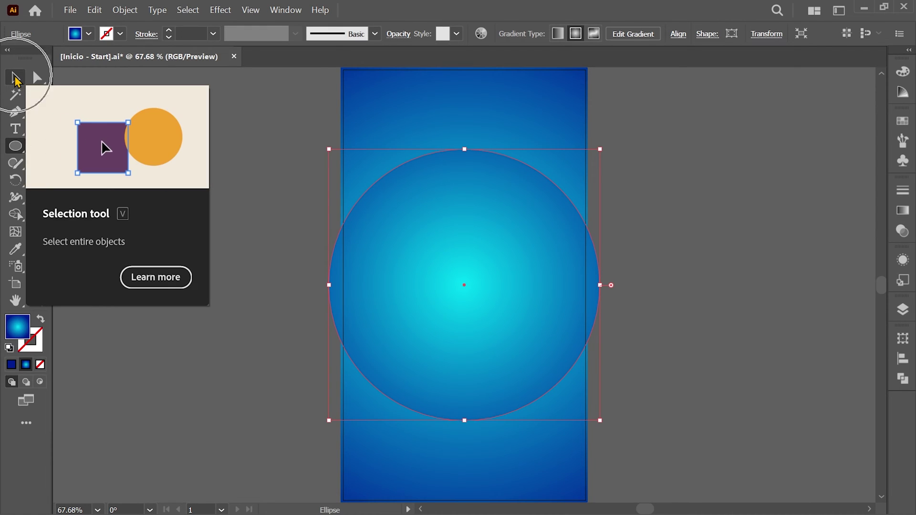
Remove the circle's fill and give it a white stroke
click(903, 71)
click(725, 163)
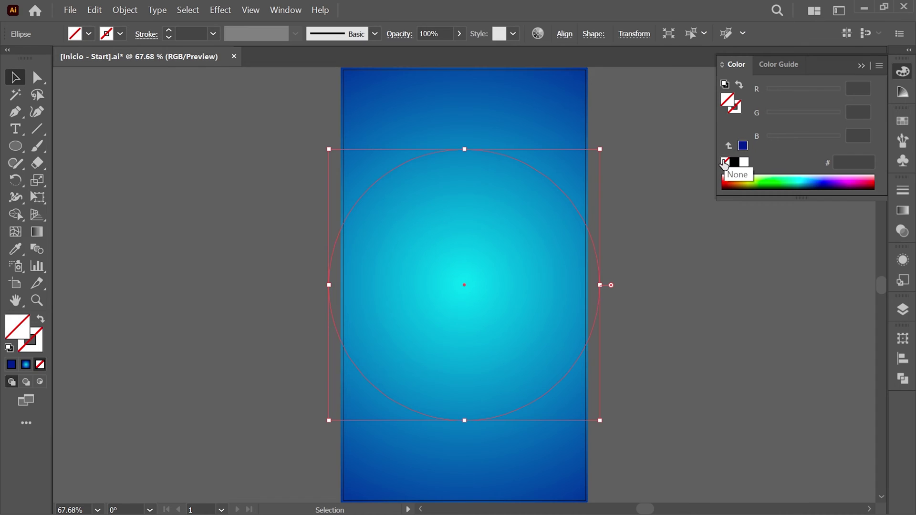
click(735, 107)
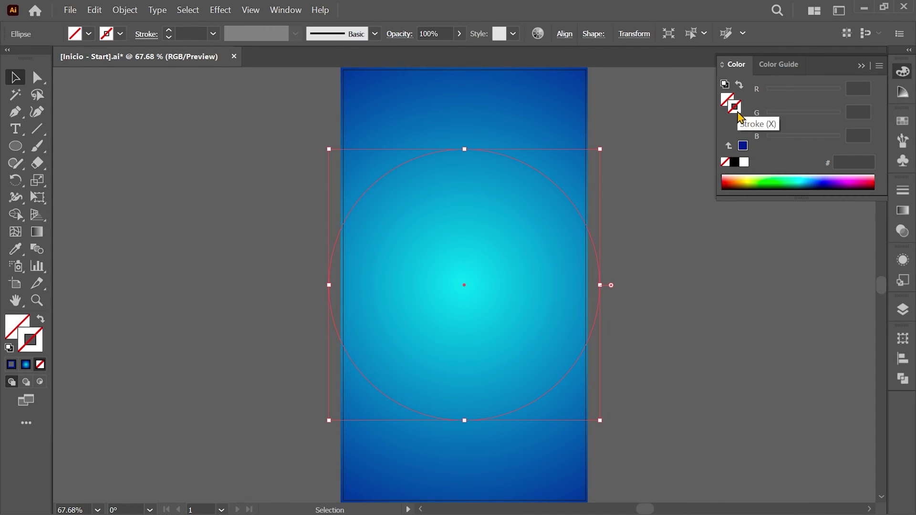
click(747, 163)
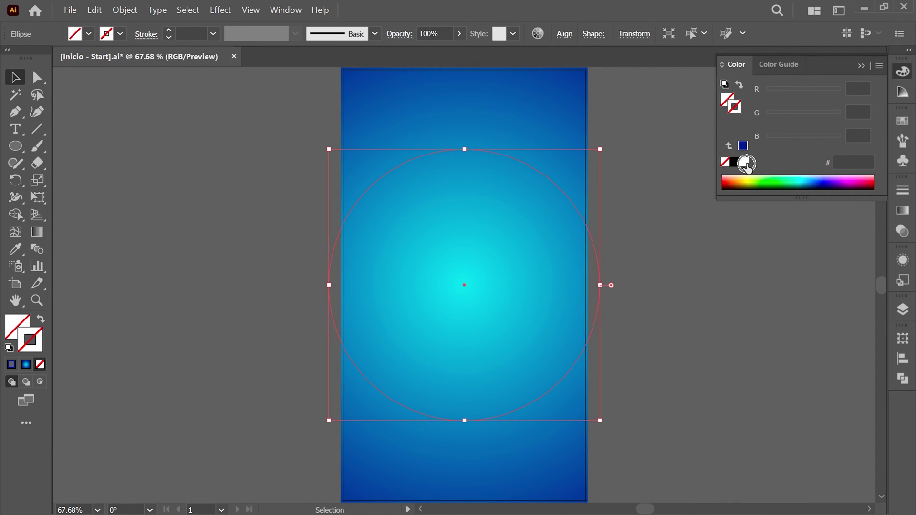
Set the stroke weight to 1000 pt and make it dashed with 140 pt dashes
click(903, 190)
click(736, 185)
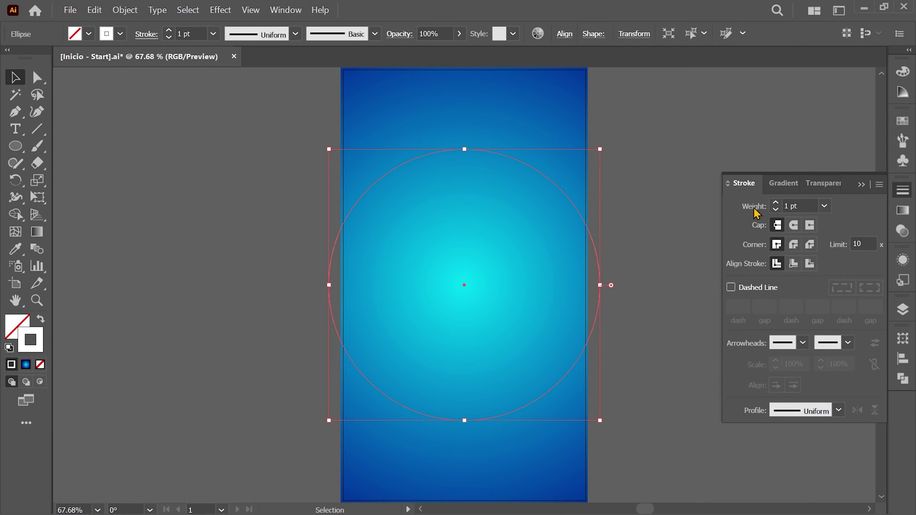
click(756, 208)
text(1000)
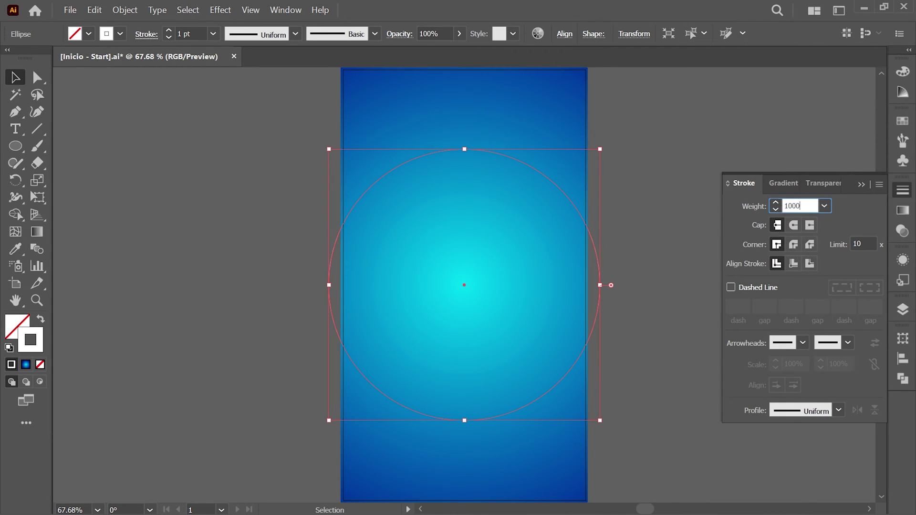
key(Return)
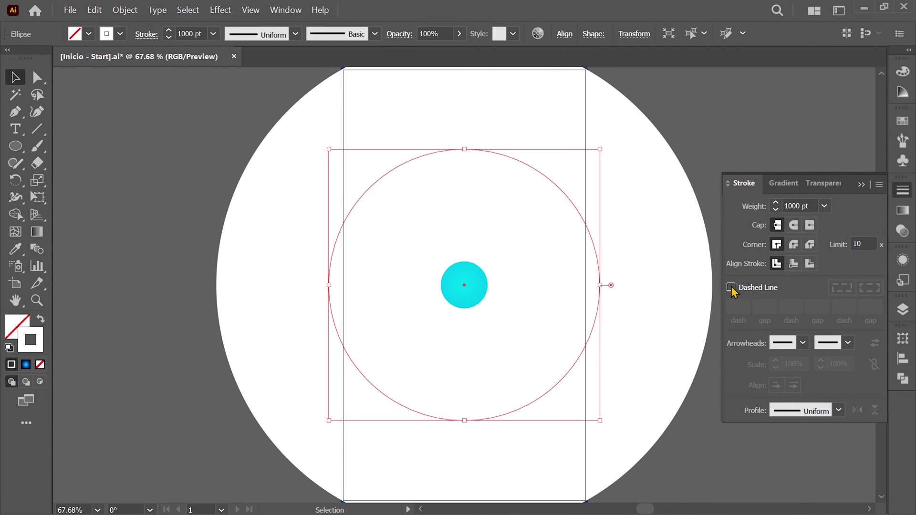
click(731, 288)
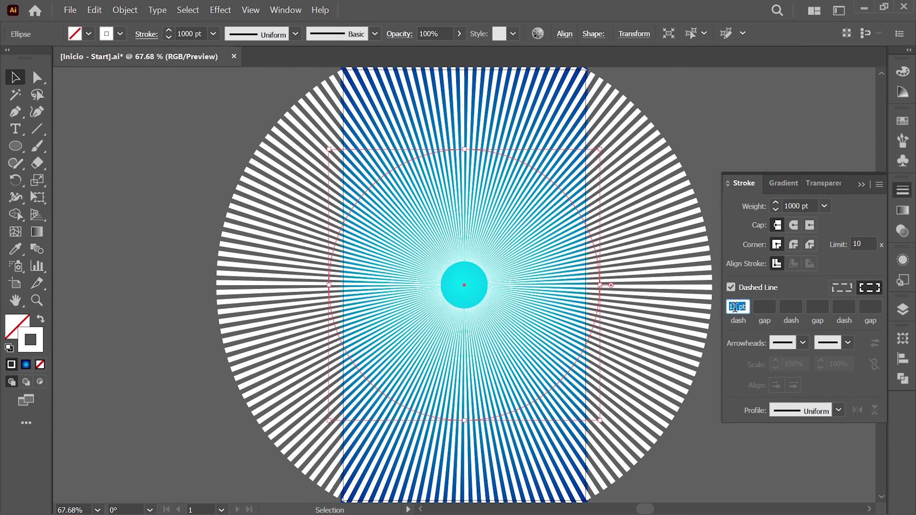
text(1)
text(40)
key(Return)
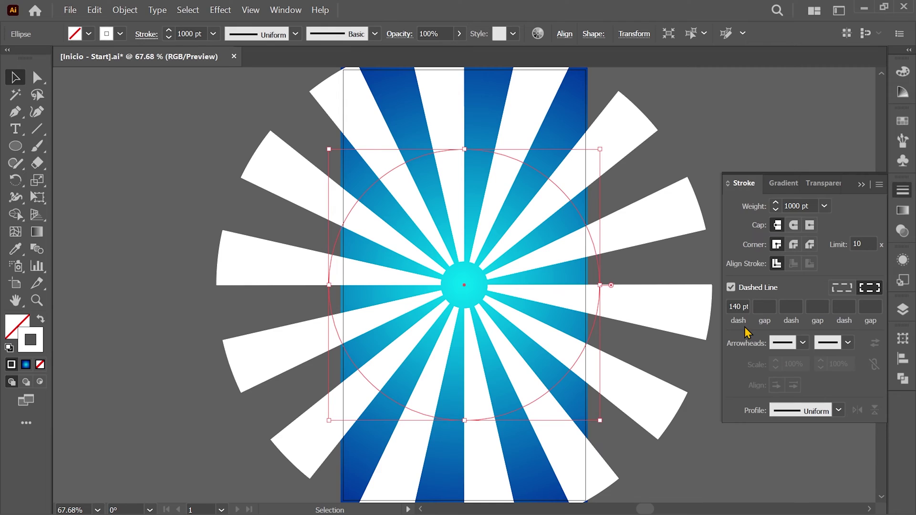
click(803, 276)
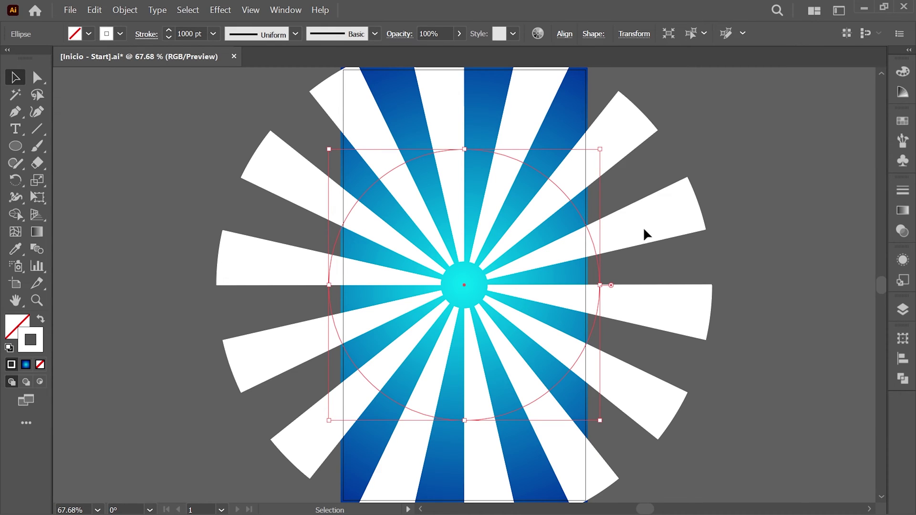
Expand the dashed stroke's appearance, then expand its fill and stroke into shapes
click(134, 13)
click(134, 13)
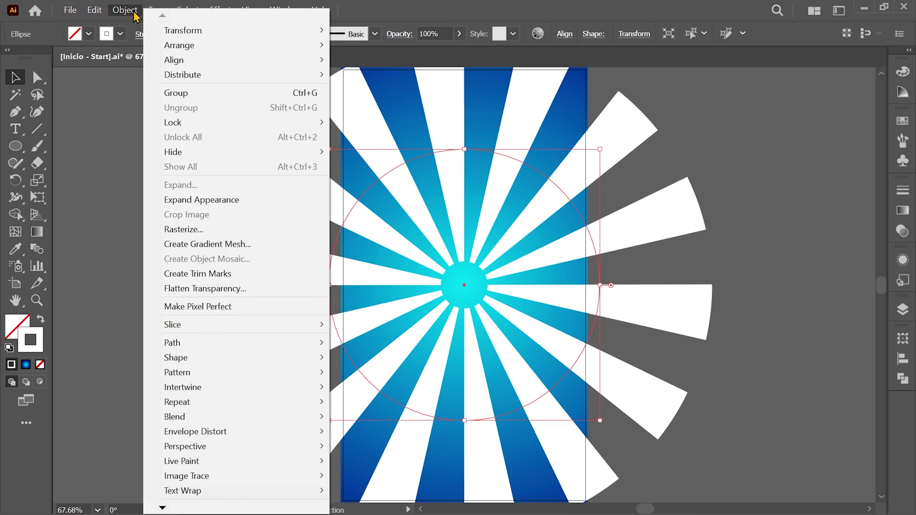
click(258, 201)
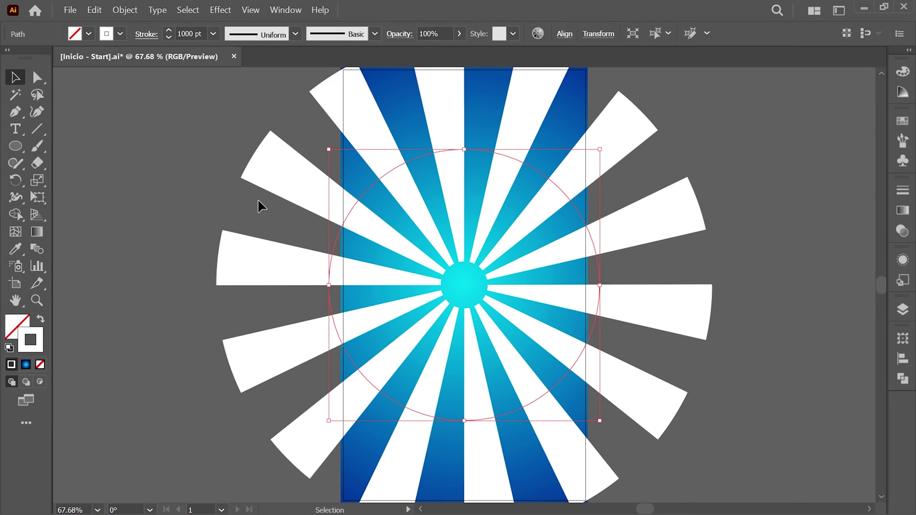
click(125, 15)
click(126, 18)
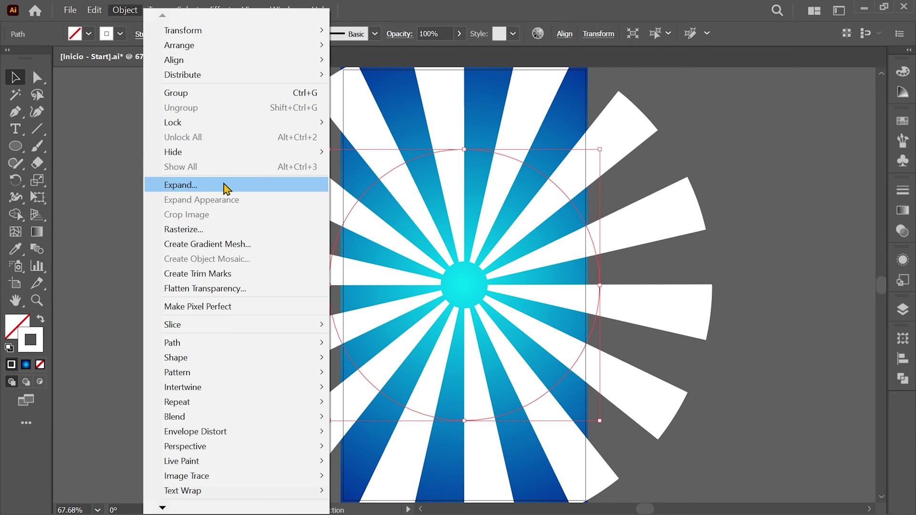
click(224, 184)
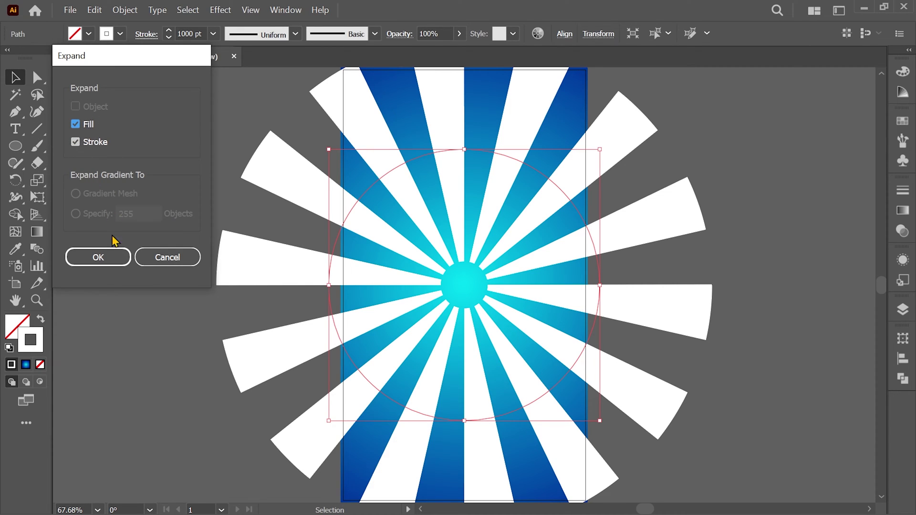
click(115, 258)
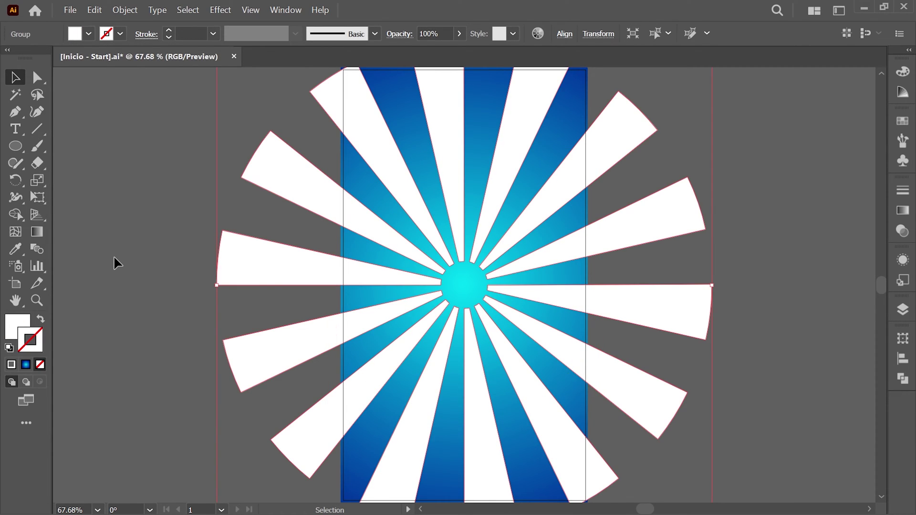
Lasso the rays' inner anchors and average them on both axes to one centre point
click(40, 97)
mouse_move(431, 282)
mouse_down()
mouse_move(470, 261)
mouse_move(493, 302)
mouse_move(443, 317)
mouse_move(438, 286)
mouse_up()
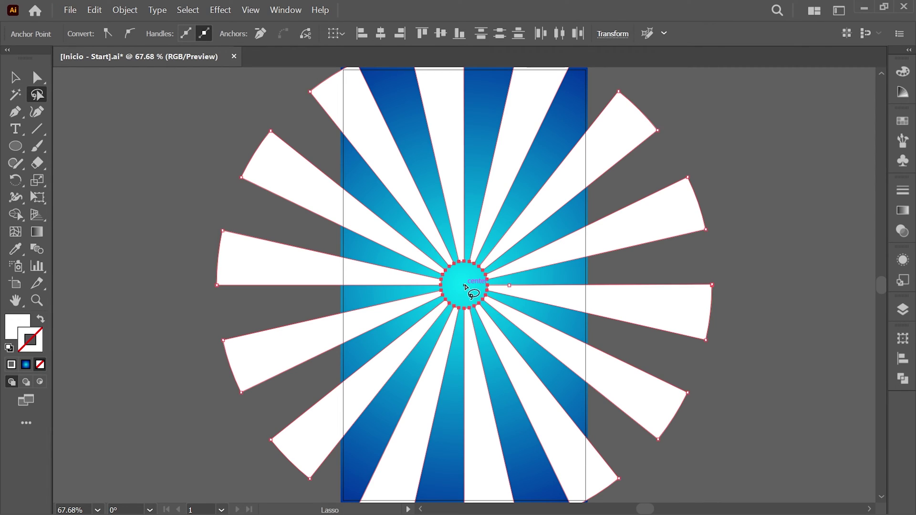
key(ctrl)
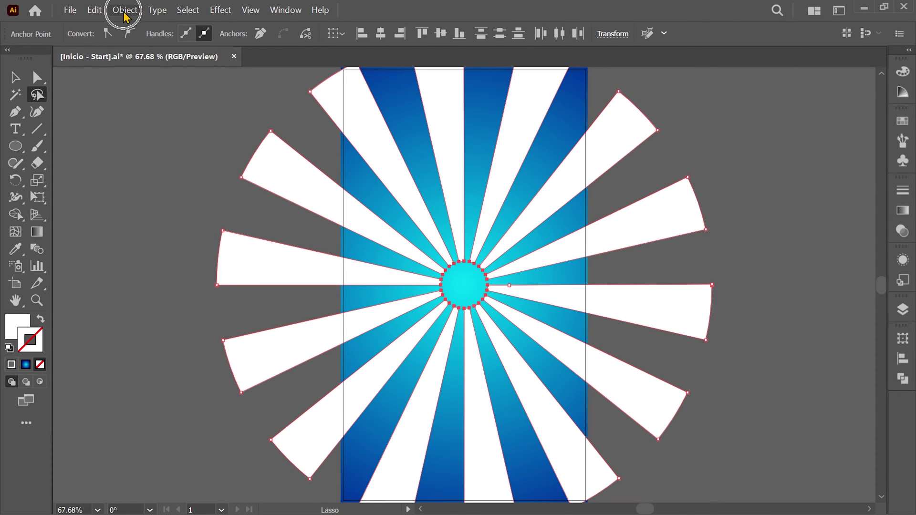
click(124, 11)
mouse_move(173, 342)
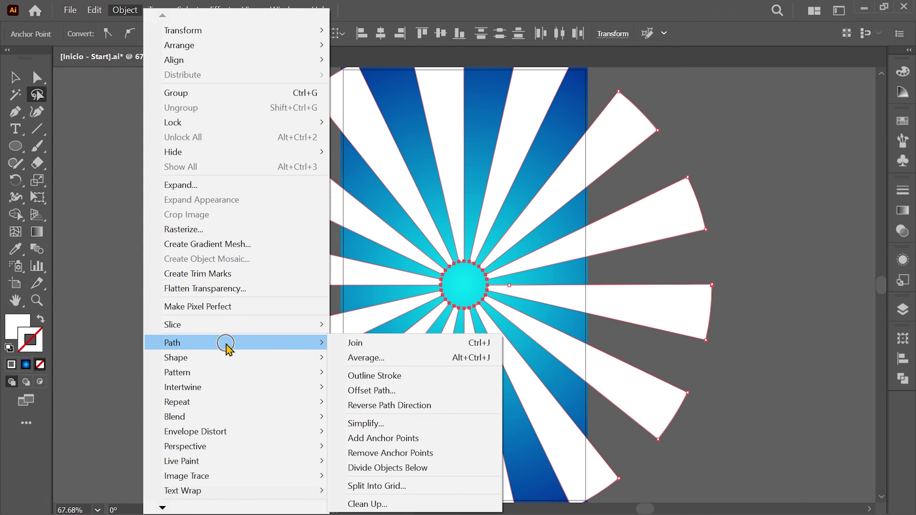
click(404, 358)
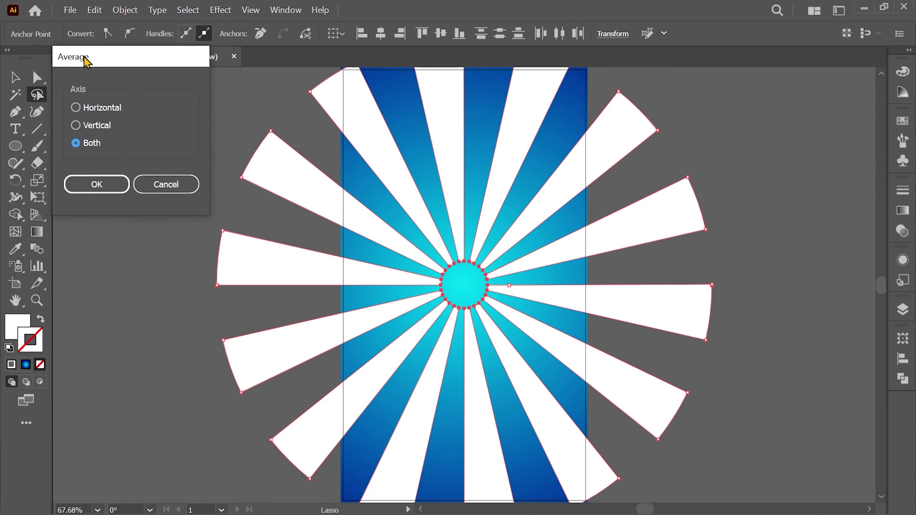
click(105, 184)
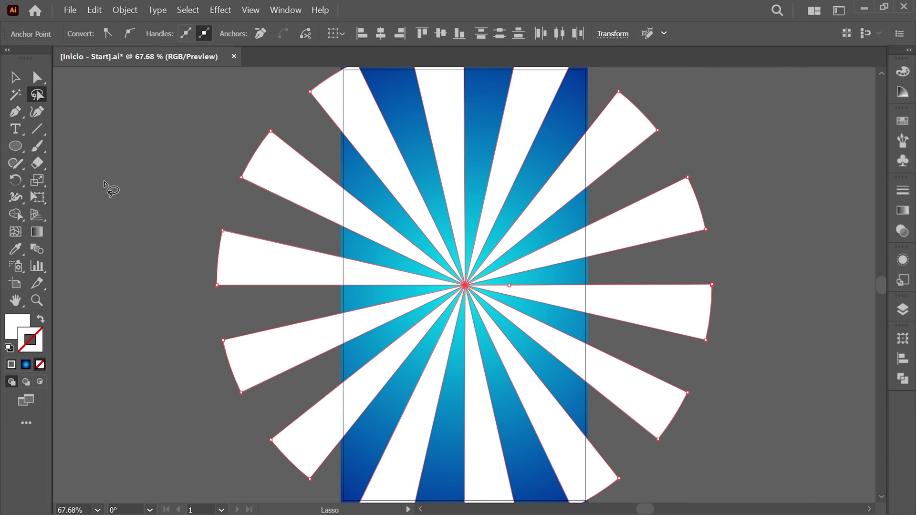
Apply the white-to-black gradient preset to the rays as a radial gradient
click(903, 210)
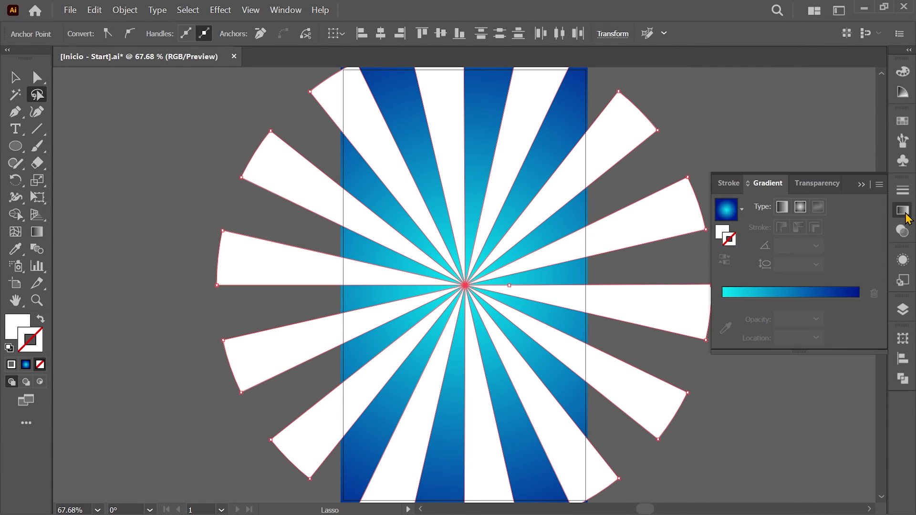
click(742, 209)
click(715, 241)
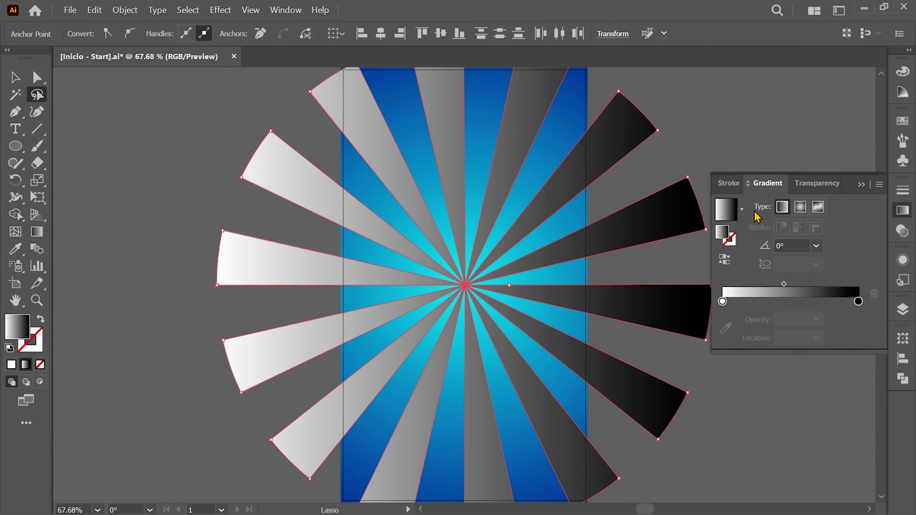
click(802, 209)
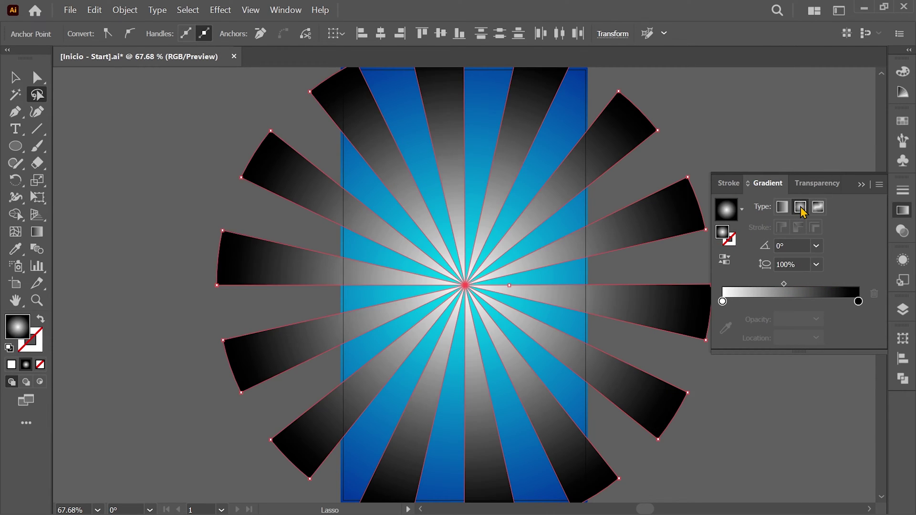
Make the end stop white at 0% opacity and move it to 75%
click(858, 302)
double_click(859, 302)
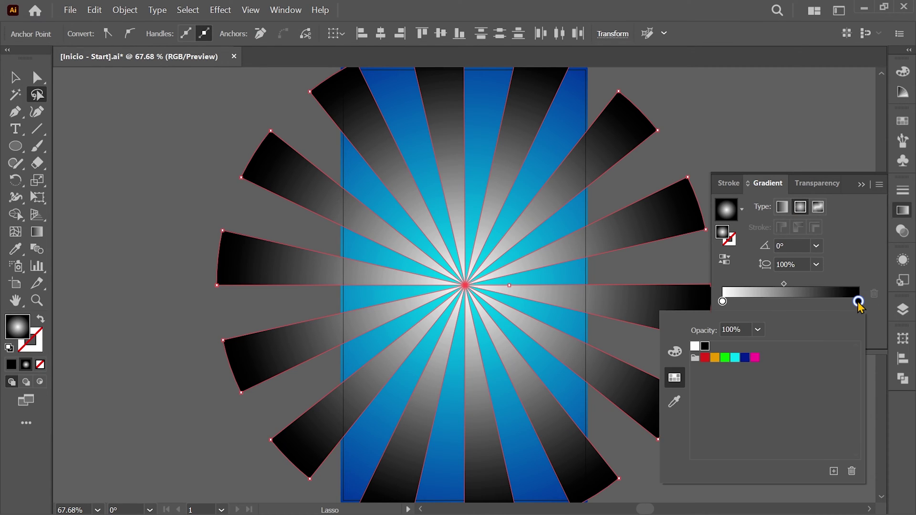
click(695, 347)
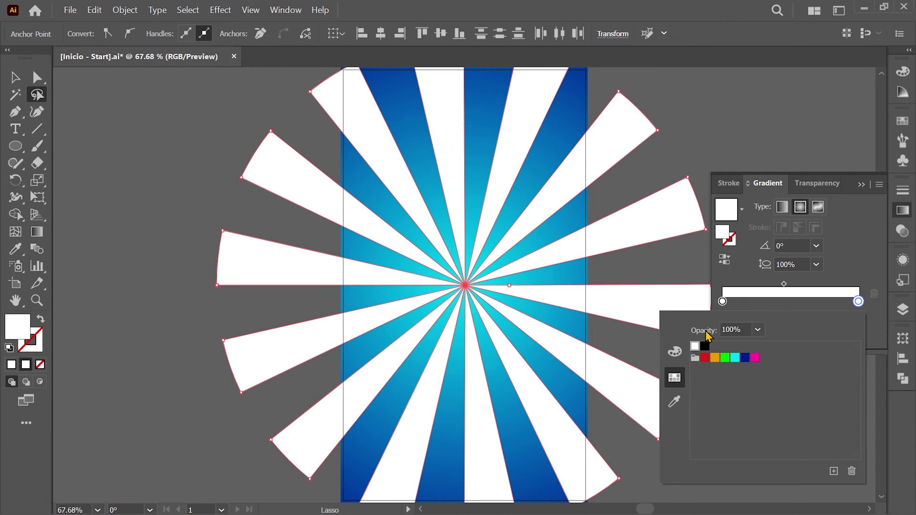
click(735, 330)
text(0)
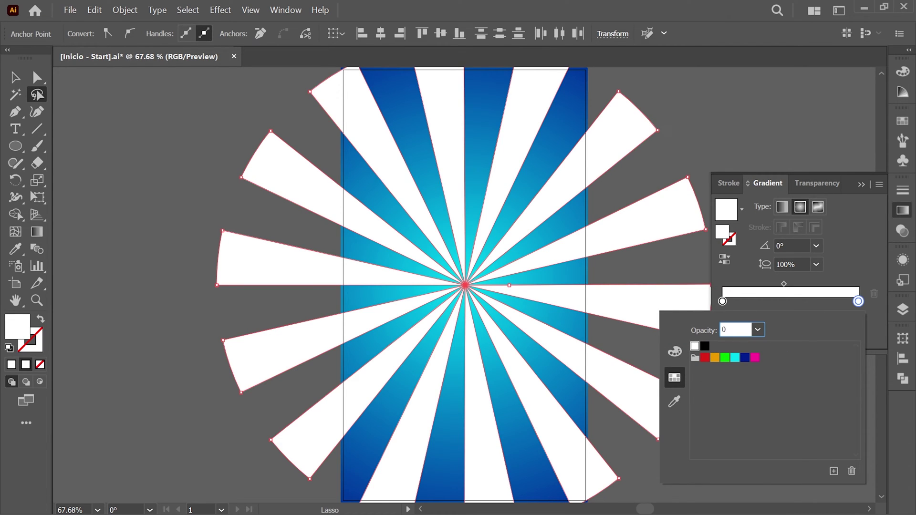
key(Return)
click(761, 338)
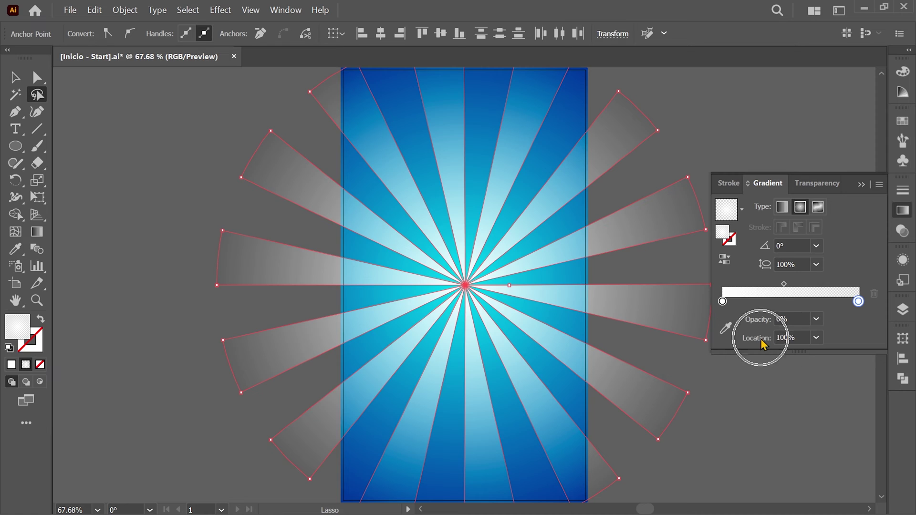
text(75)
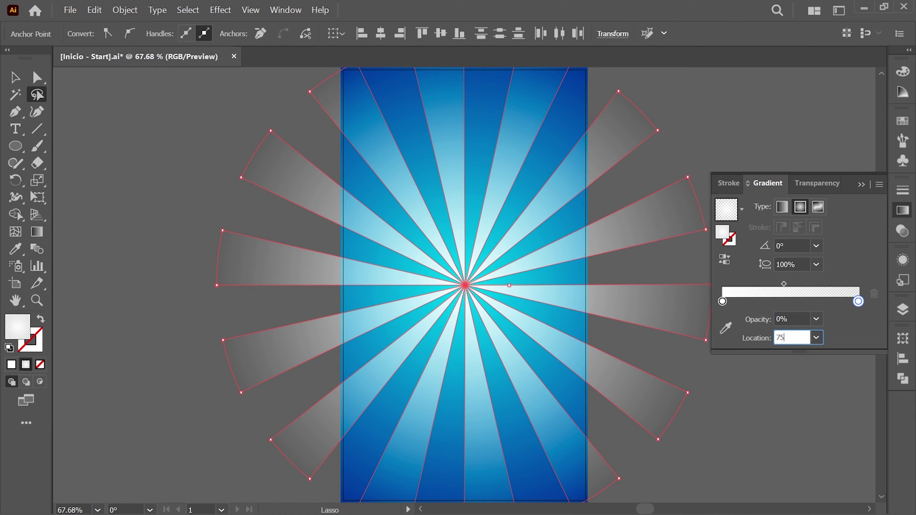
key(Return)
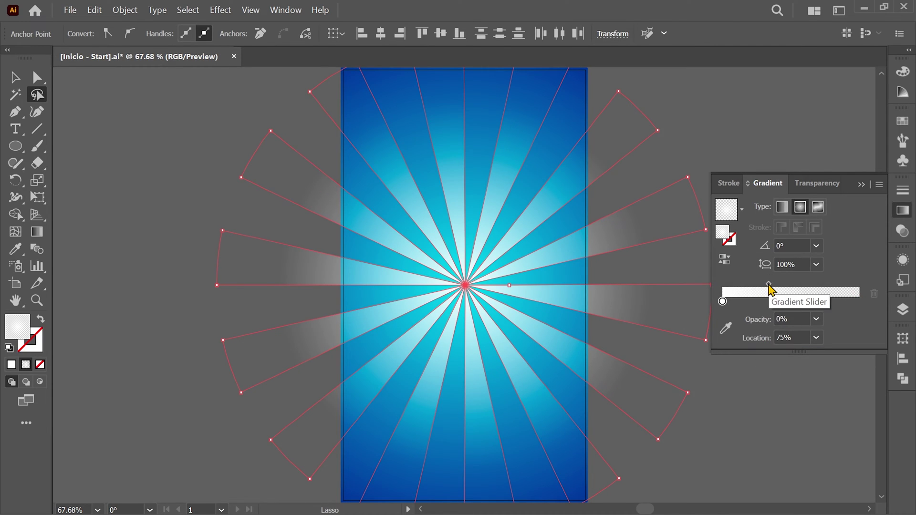
Move the gradient midpoint to 40%
click(768, 284)
click(757, 338)
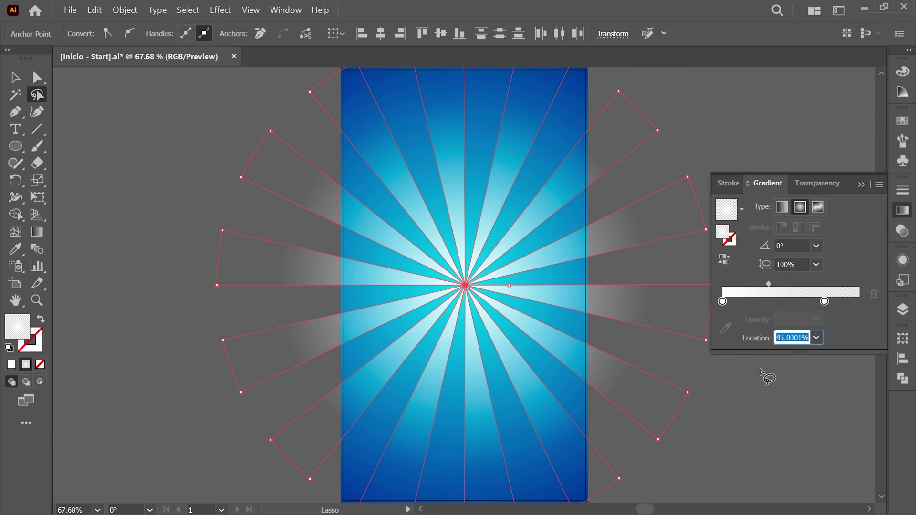
text(40)
key(Return)
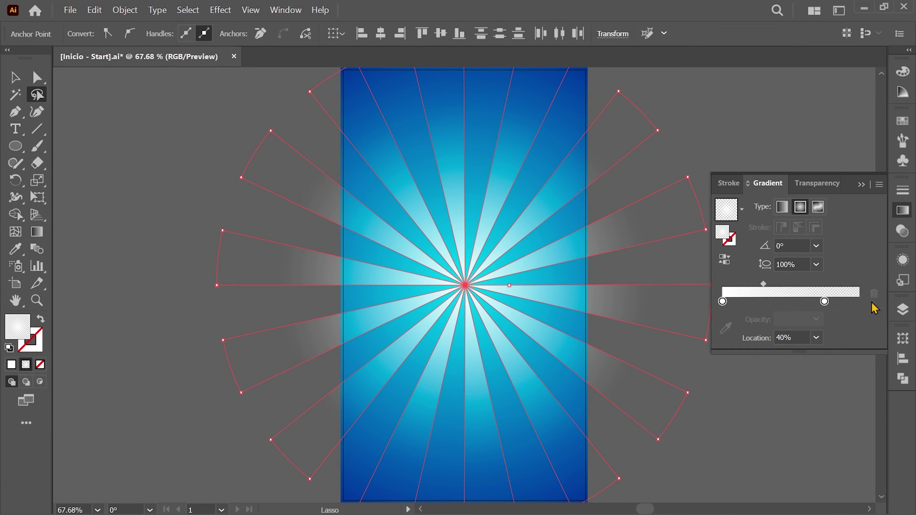
click(903, 232)
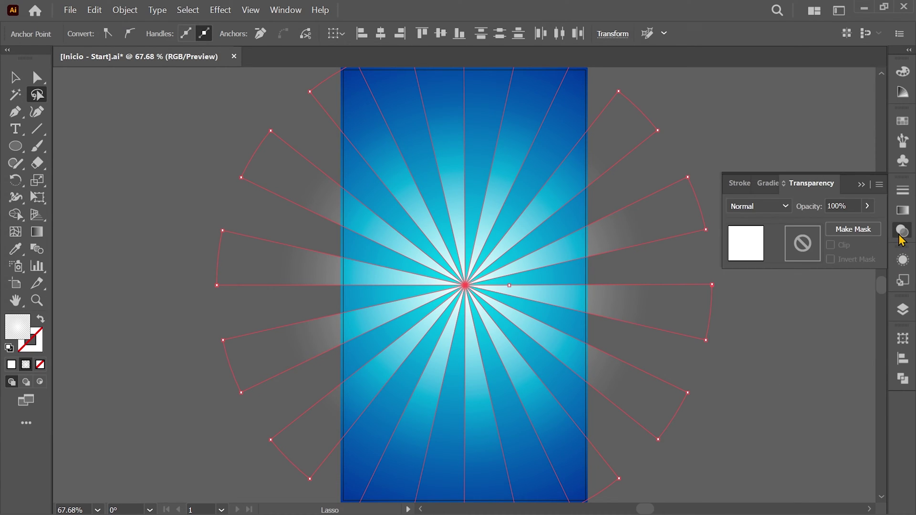
Change the rays' blending mode and set their opacity to 20%
click(786, 207)
click(785, 376)
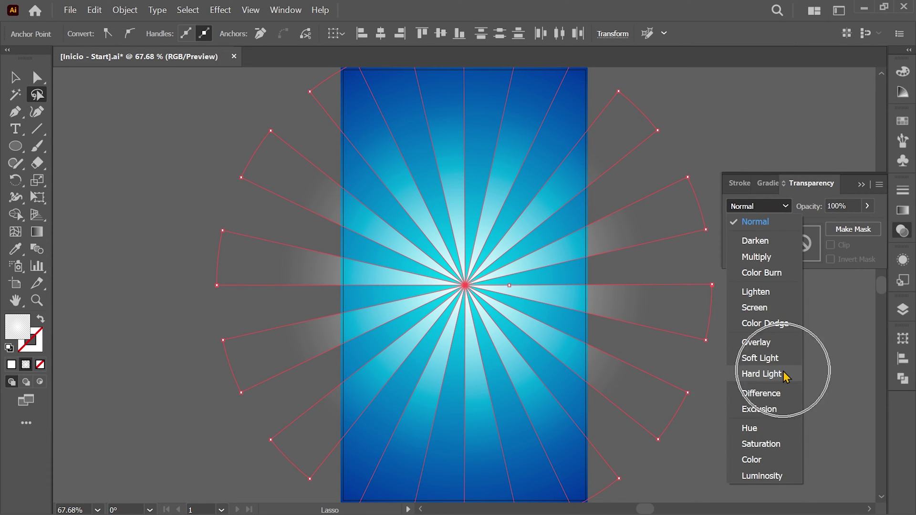
click(814, 208)
text(20)
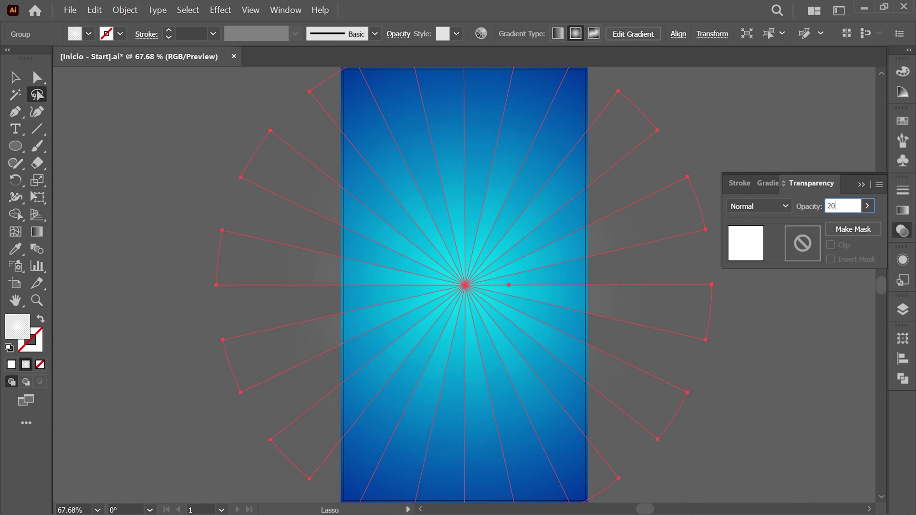
key(Return)
Deselect the starburst group and choose the Rectangle Tool
key(v)
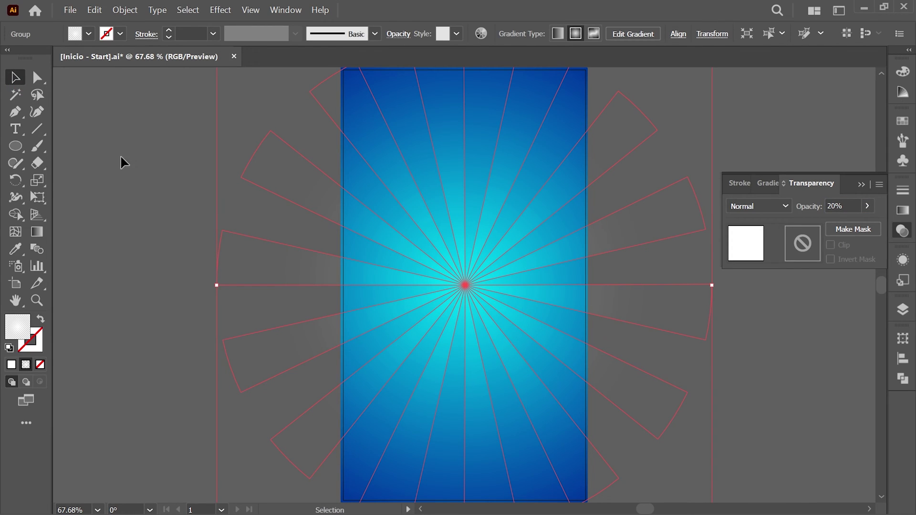
click(195, 11)
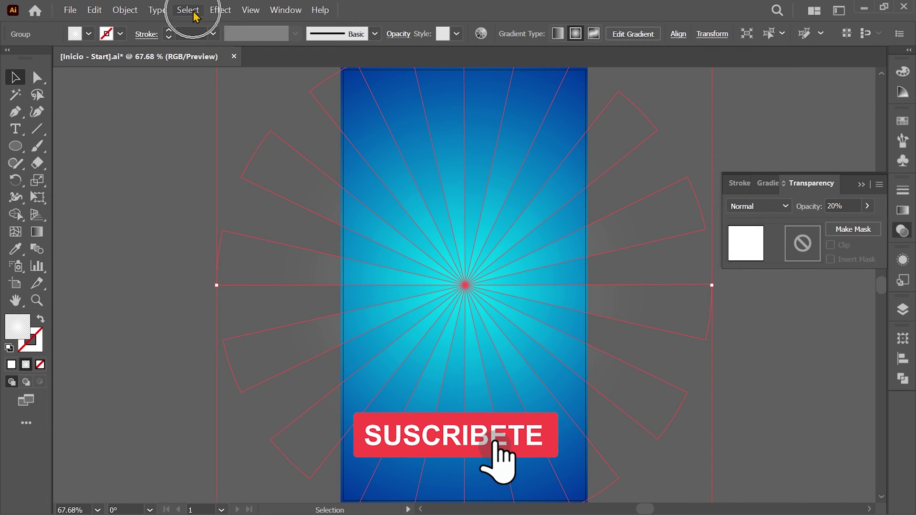
click(248, 55)
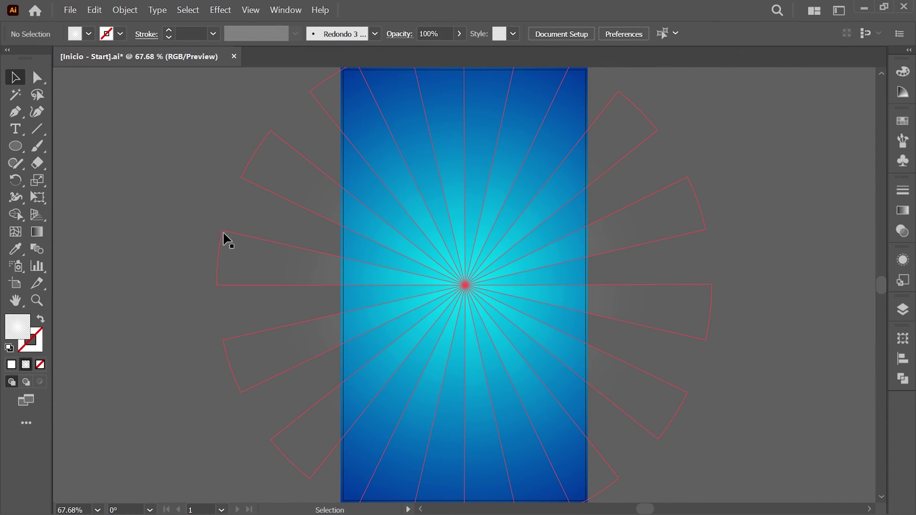
click(15, 146)
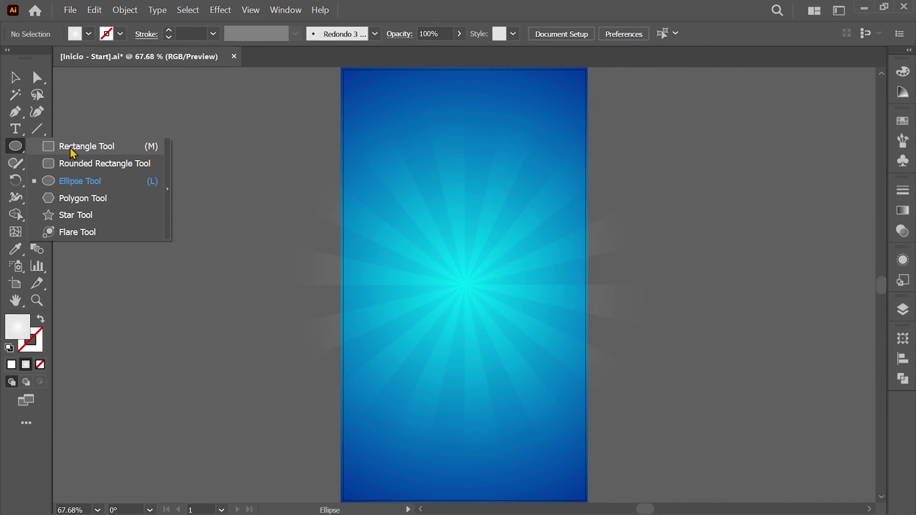
click(125, 148)
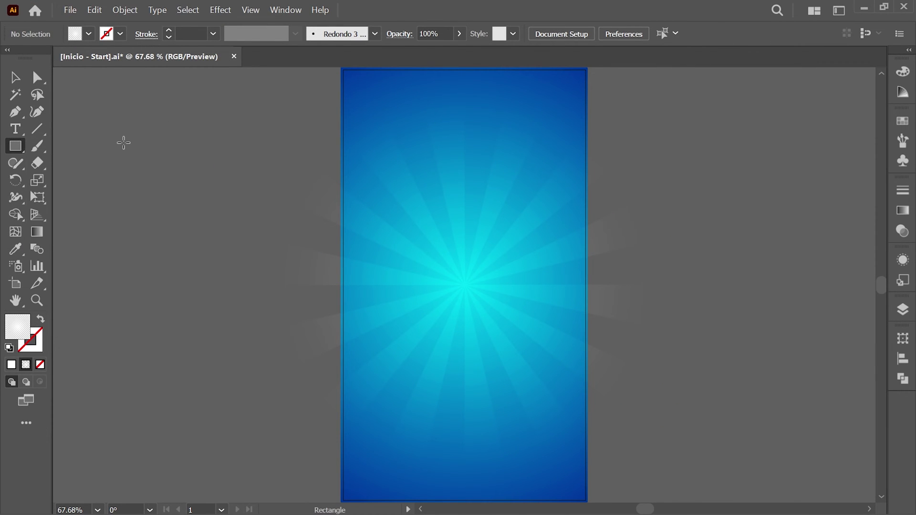
Reset to white fill and black stroke and draw a centred 1100 × 1940 px rectangle
click(9, 348)
click(9, 349)
click(9, 349)
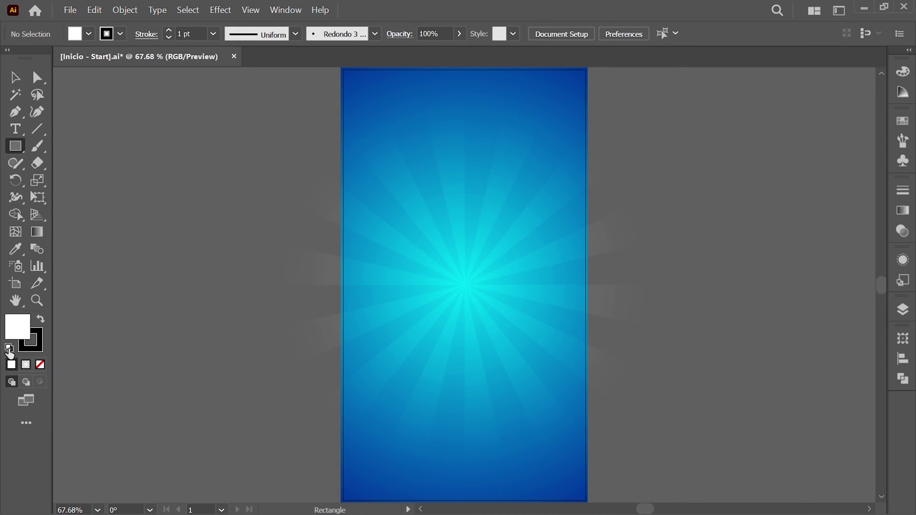
click(465, 284)
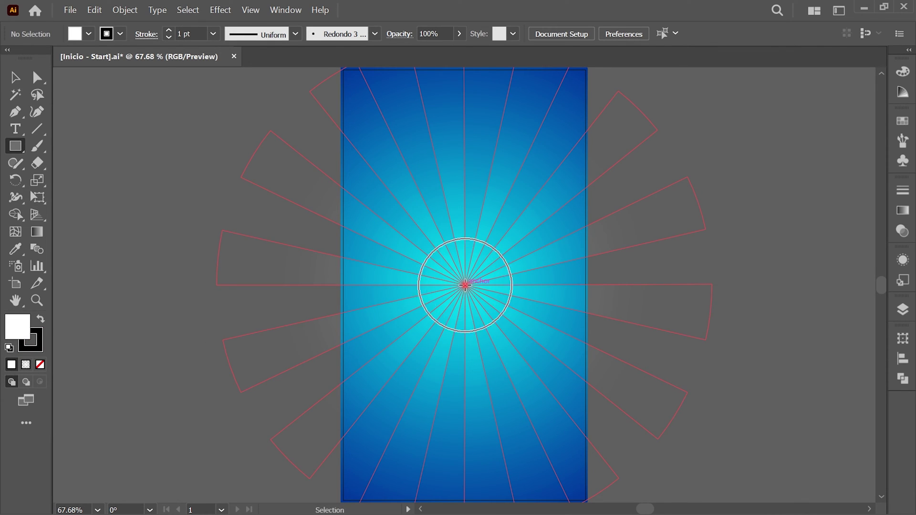
key(alt)
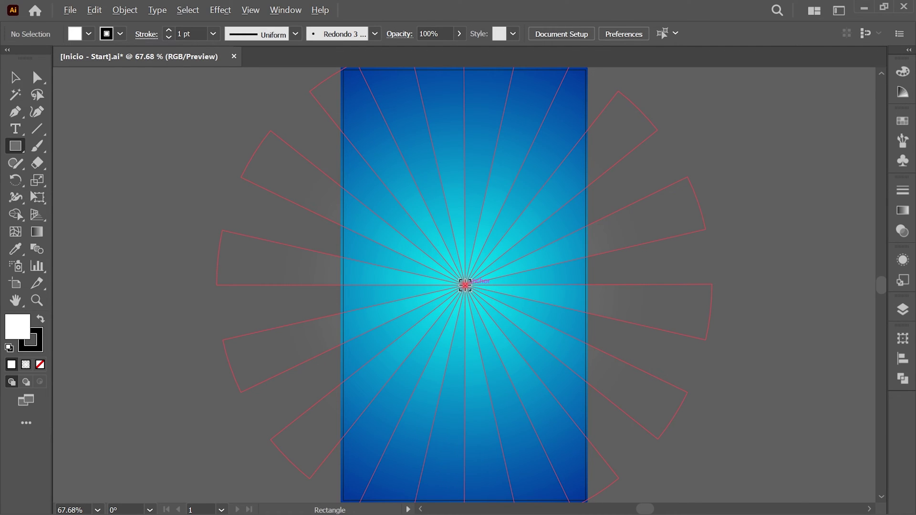
alt+click(466, 285)
click(79, 110)
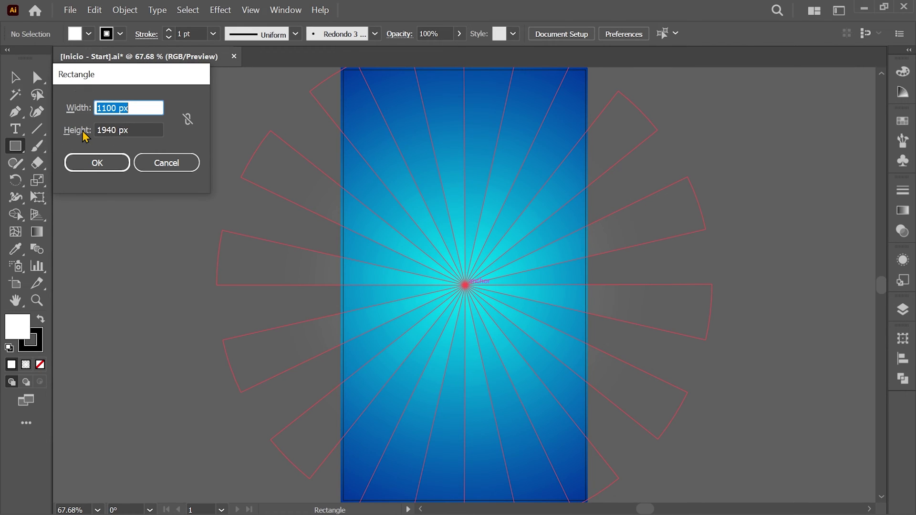
click(113, 165)
click(113, 165)
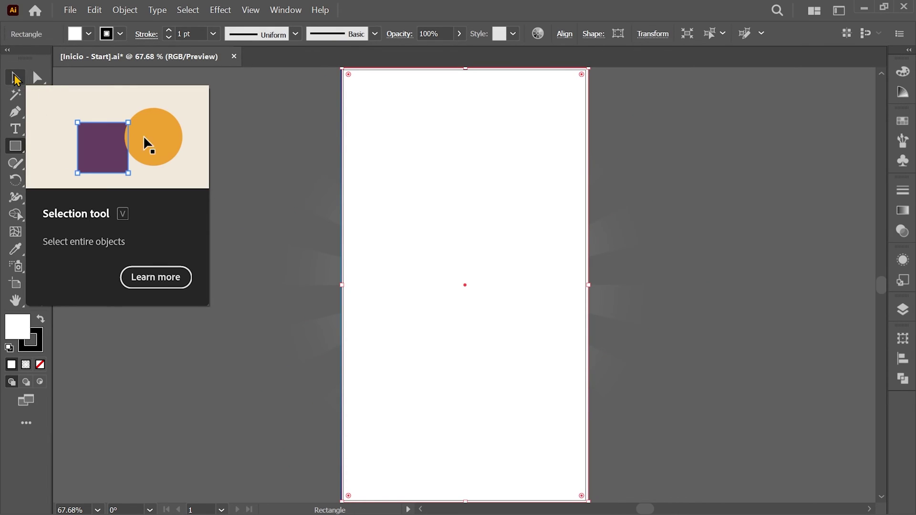
Select all objects and make a clipping mask with the artboard-sized rectangle
click(16, 78)
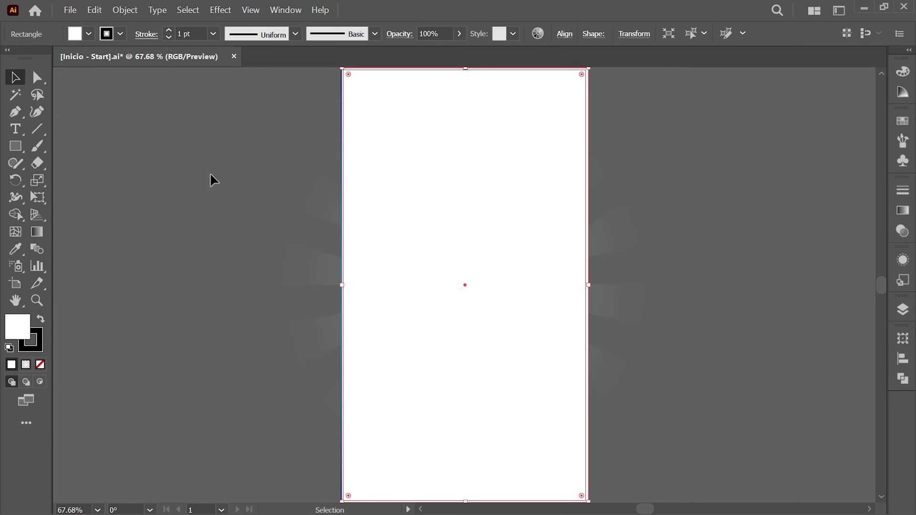
click(190, 14)
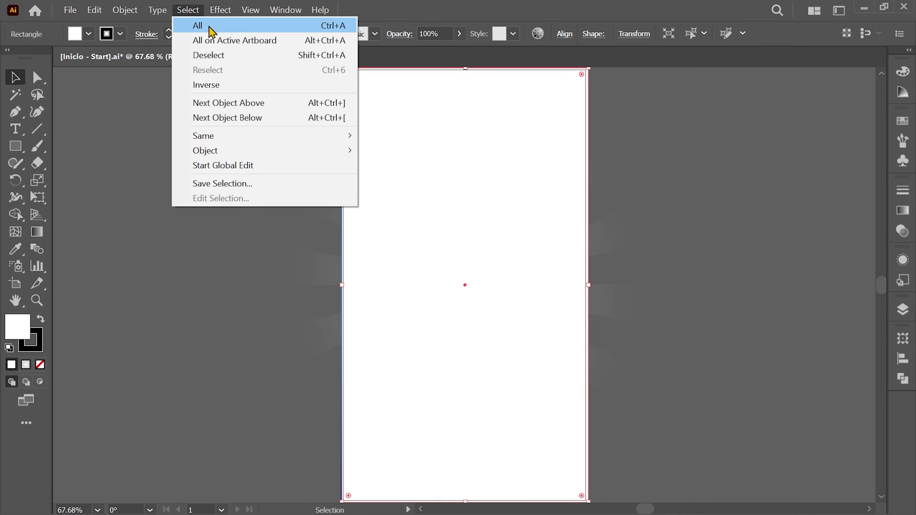
click(217, 27)
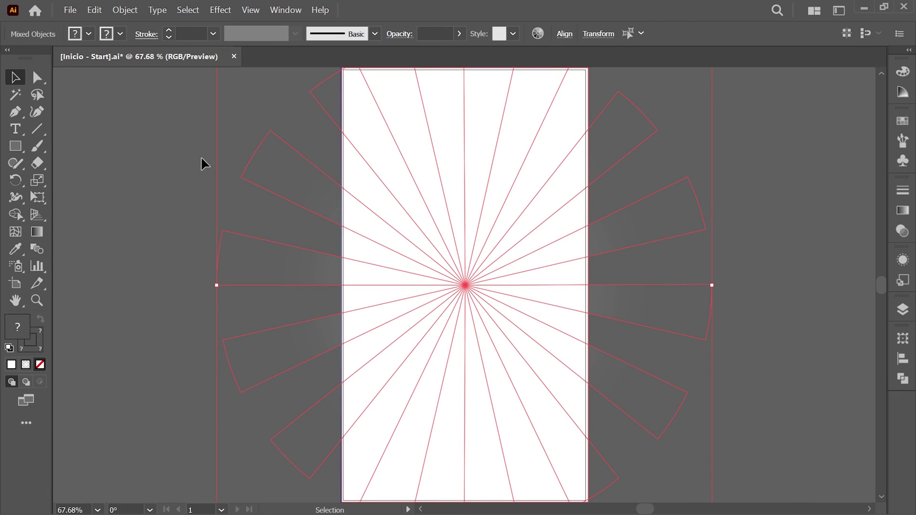
click(127, 11)
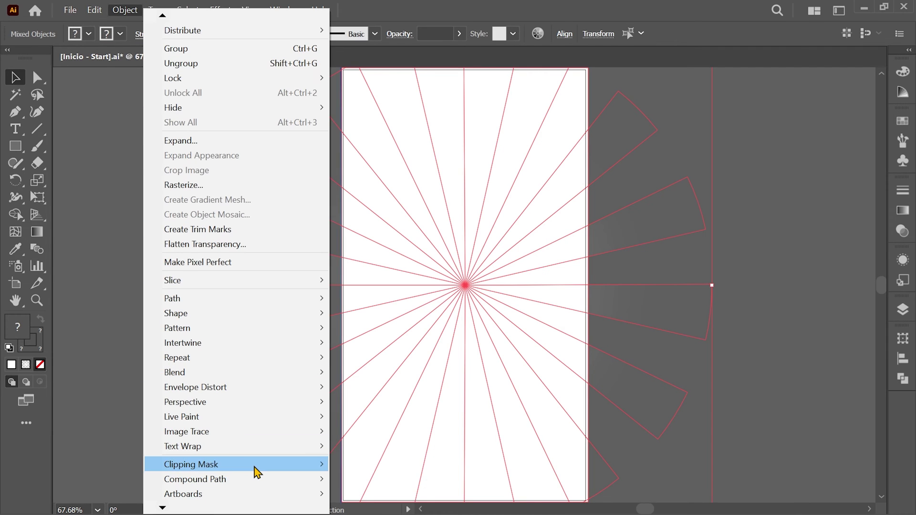
click(257, 472)
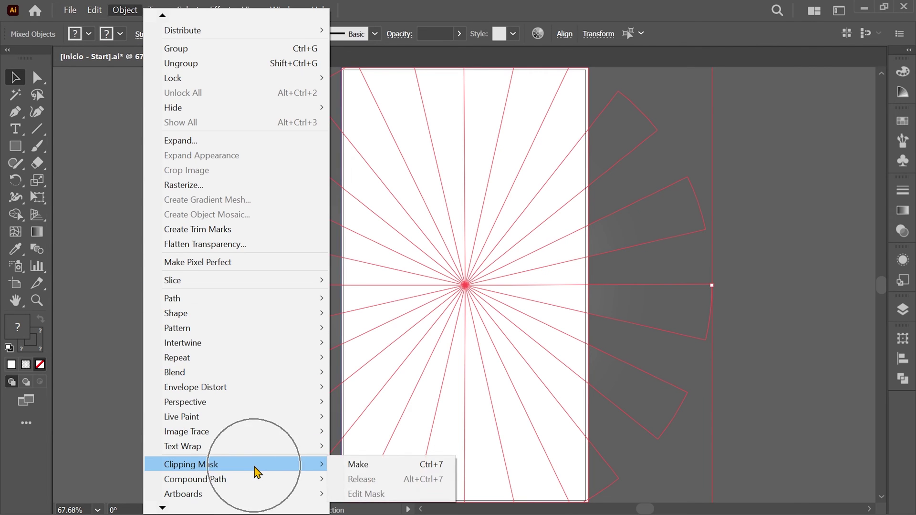
click(383, 465)
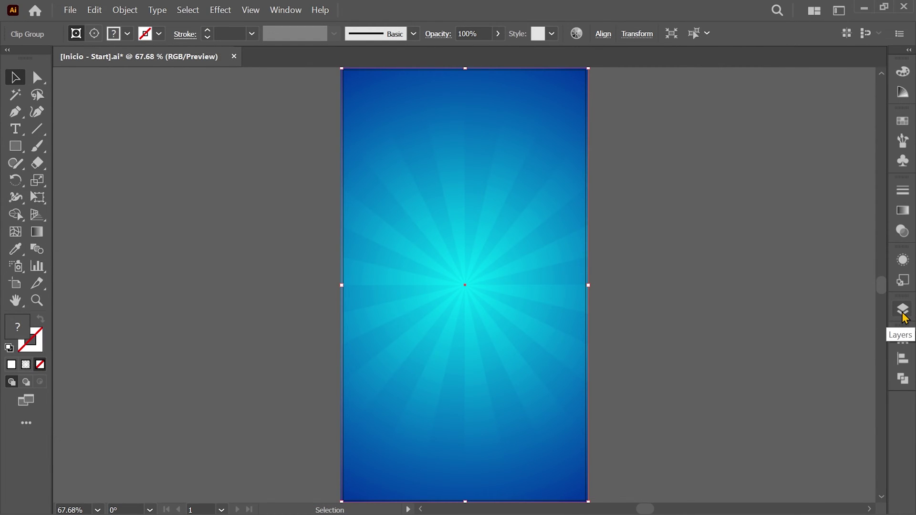
Lock layers Capa 1 and Capa 2 and make Capa 3 the active layer
click(903, 310)
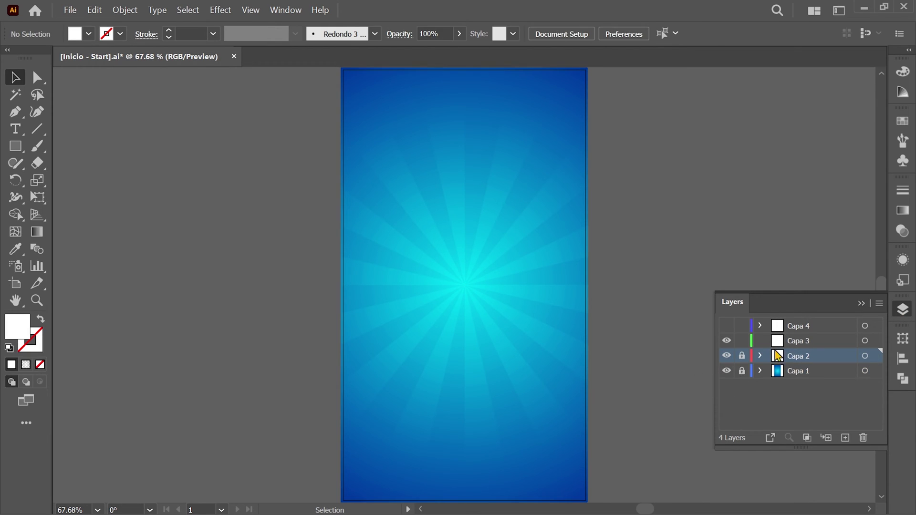
drag(742, 356, 742, 371)
click(815, 340)
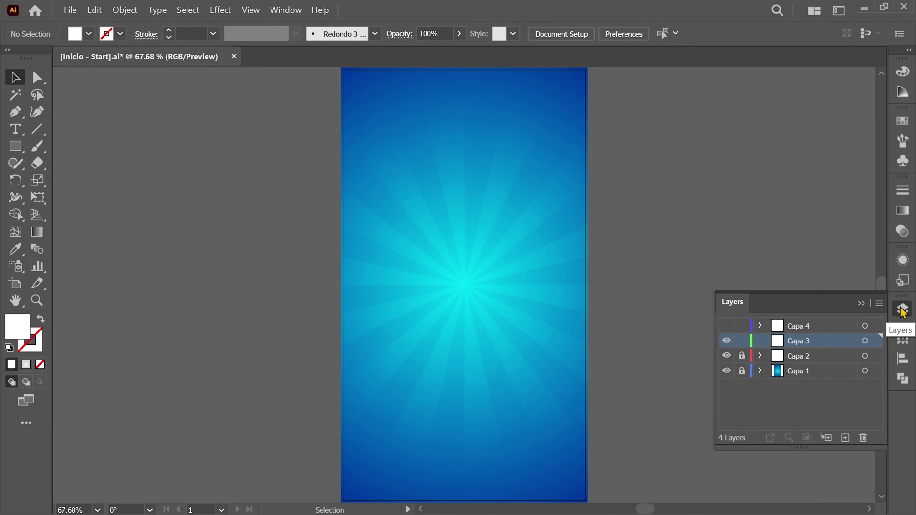
click(904, 310)
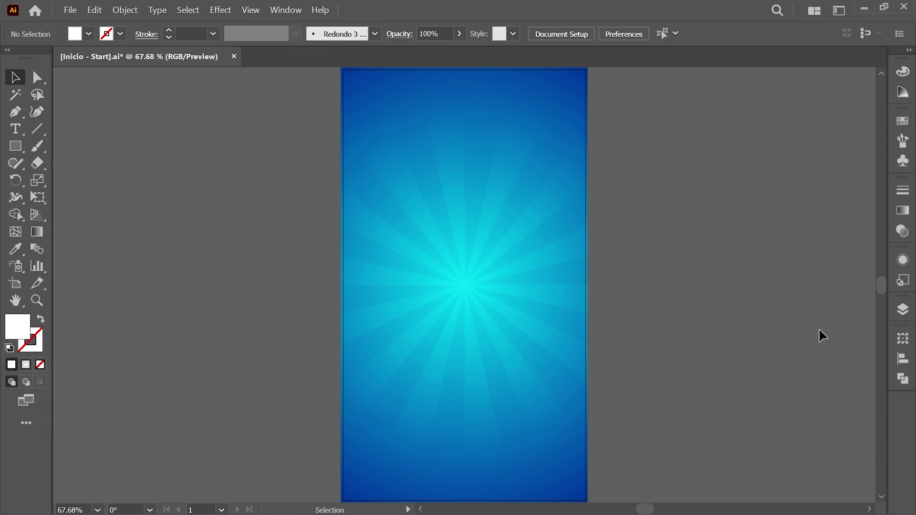
Add the text 'Chicha' near the artboard centre
click(22, 133)
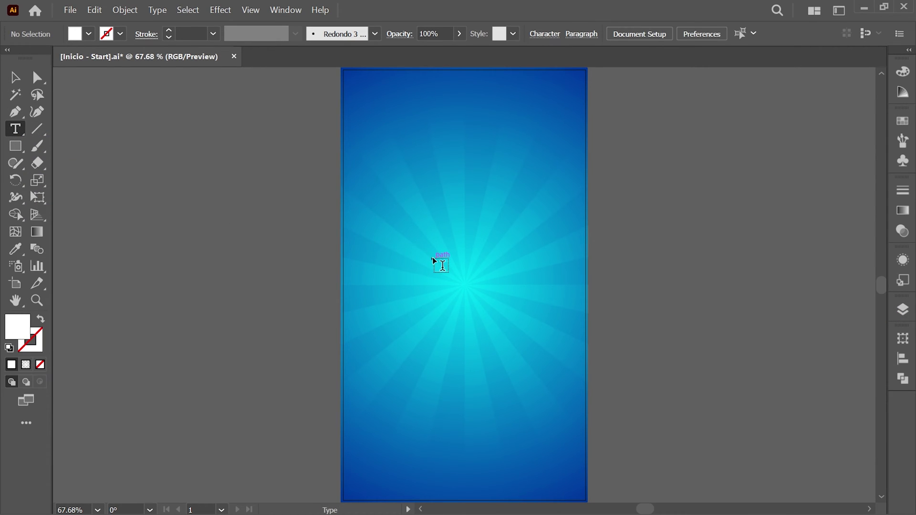
click(434, 257)
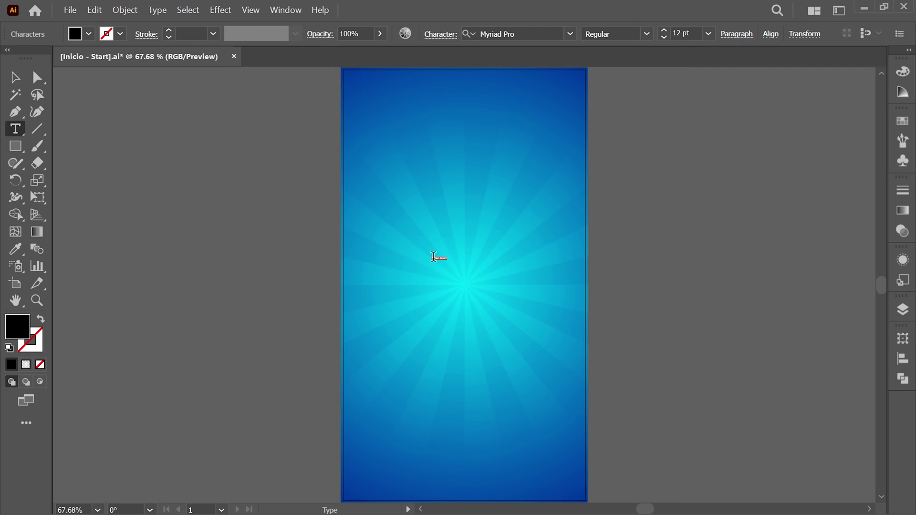
text(Chic)
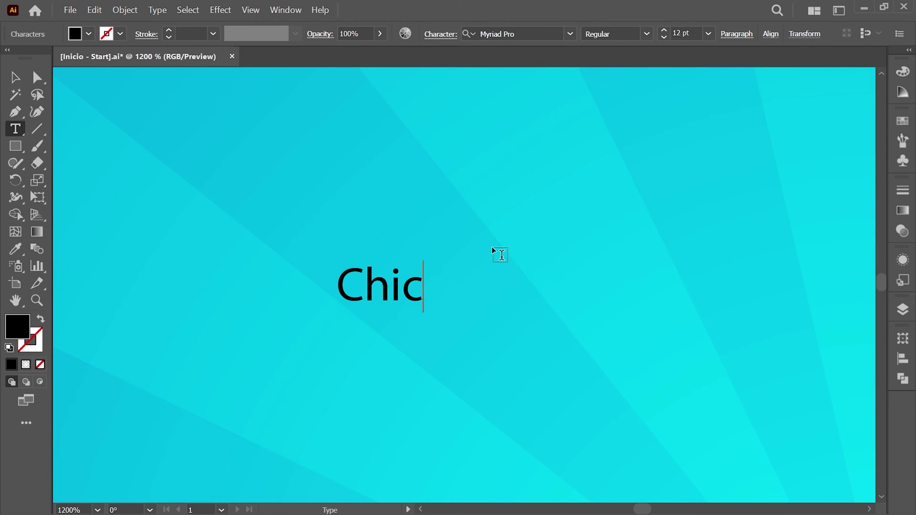
text(ha)
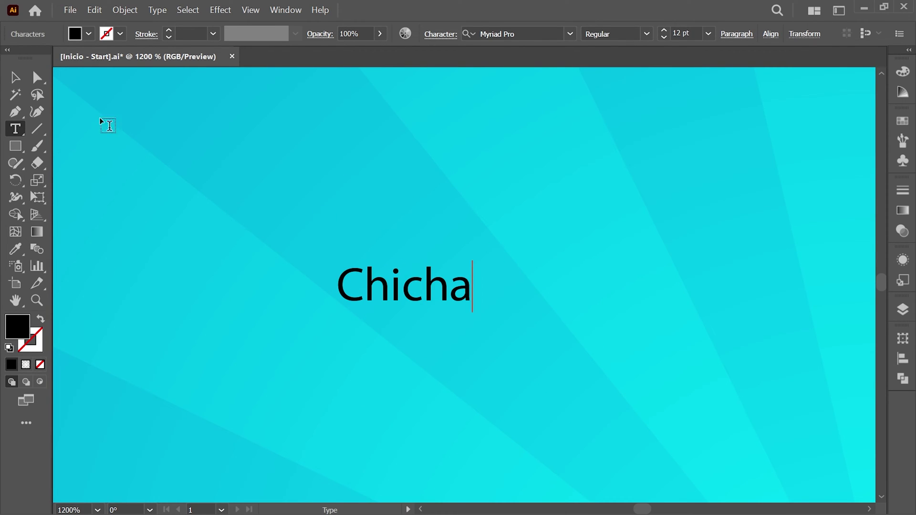
click(15, 77)
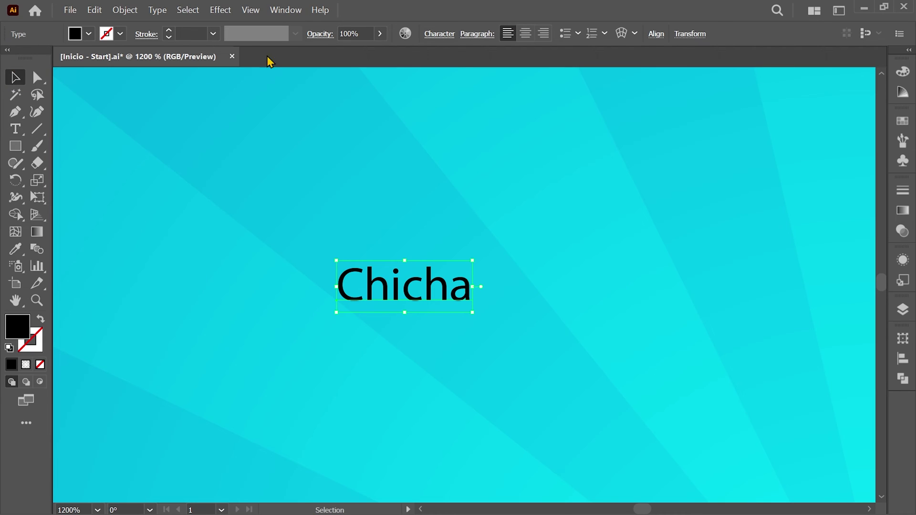
Set the Chicha text to the Dopestyle font at 233 pt
click(291, 14)
mouse_move(429, 377)
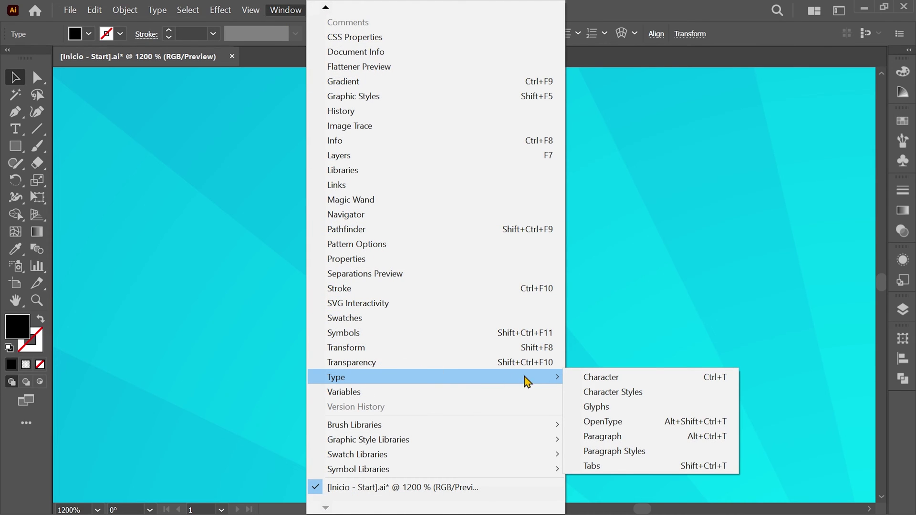
click(632, 379)
click(745, 354)
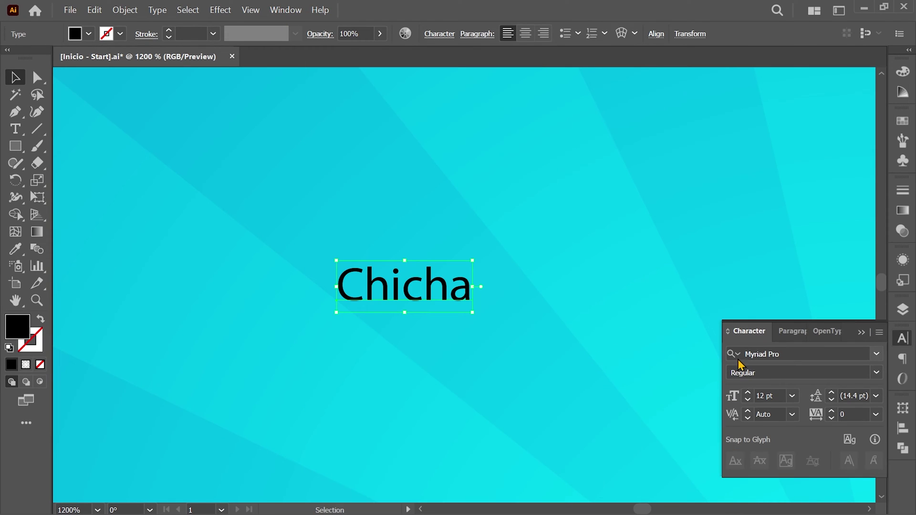
text(dop)
click(636, 425)
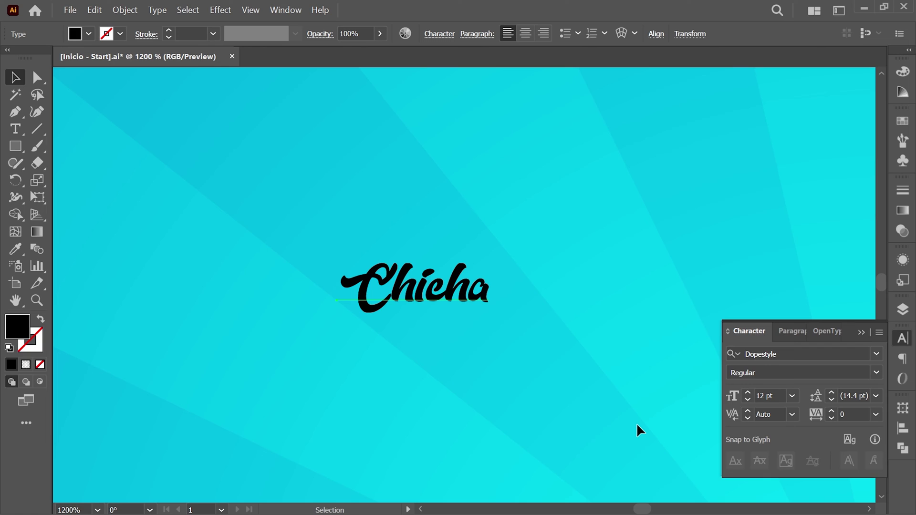
click(733, 396)
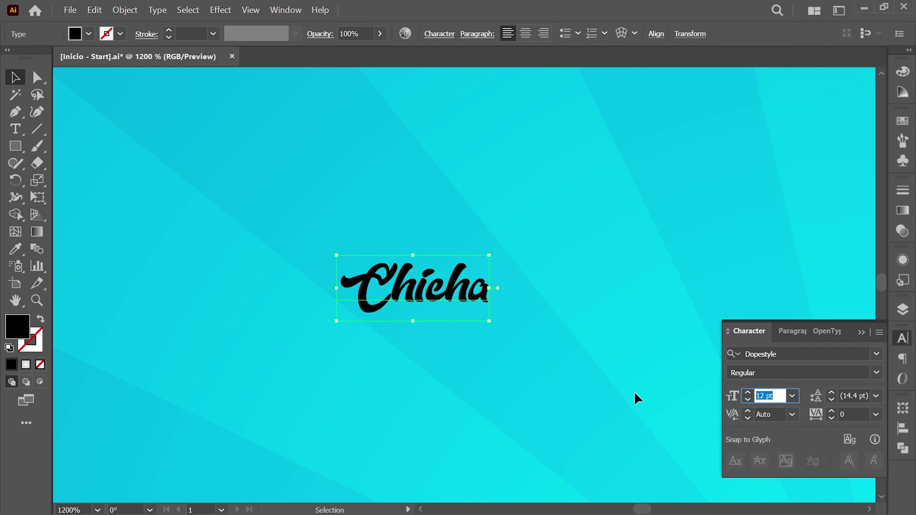
text(233)
key(Return)
key(ctrl+0)
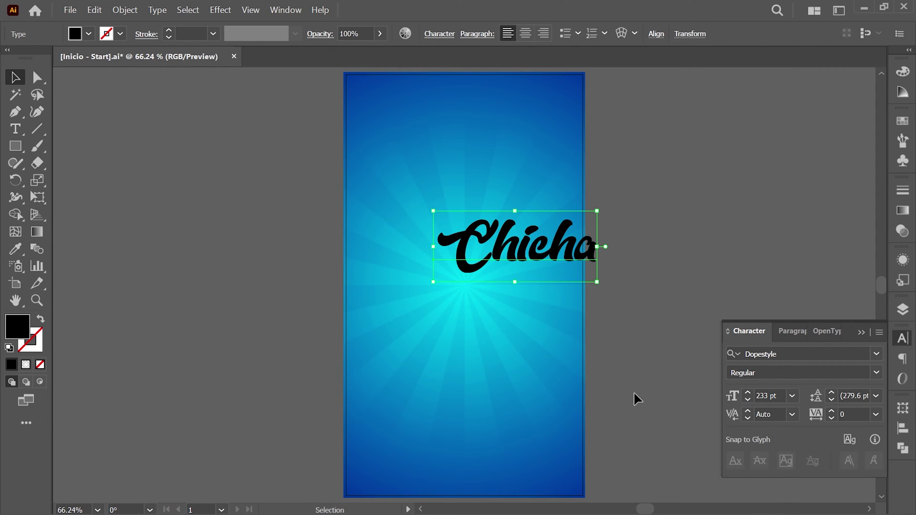
Position the Chicha text at X 509 px and Y 898 px
click(903, 408)
click(771, 320)
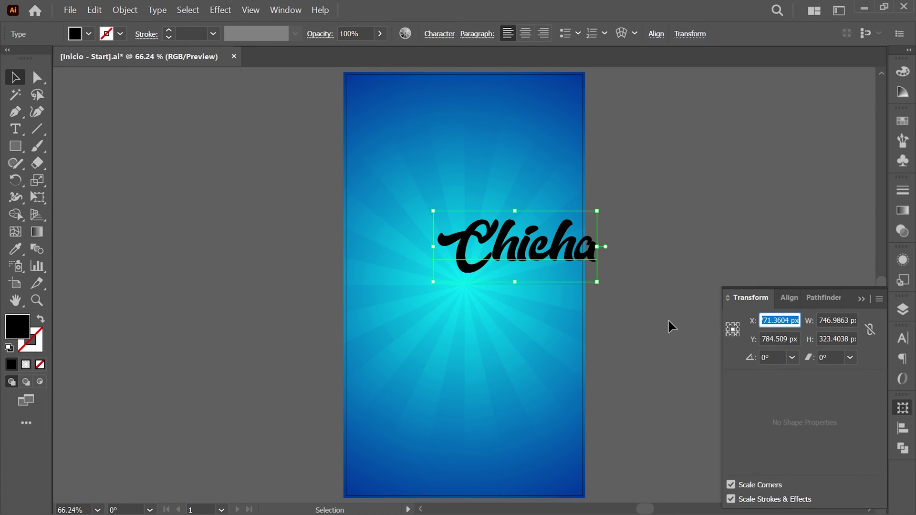
text(509)
key(Tab)
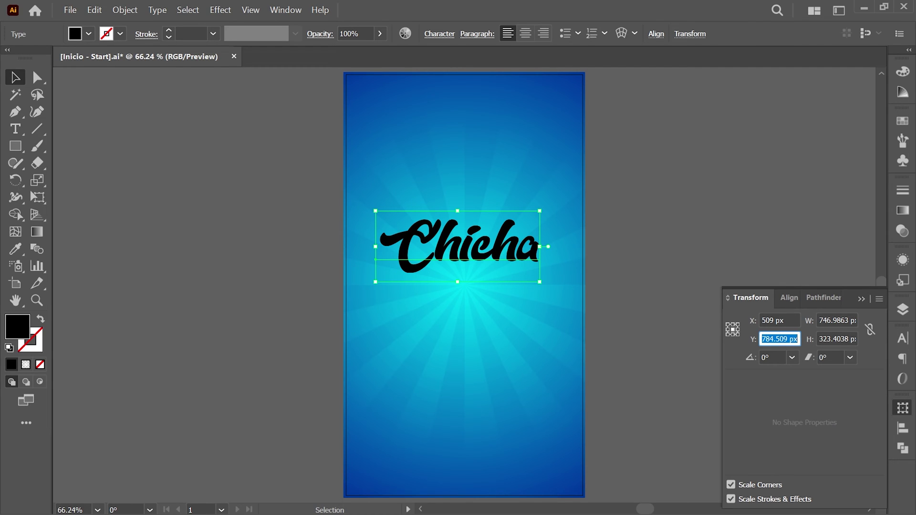
text(898)
key(Tab)
click(903, 408)
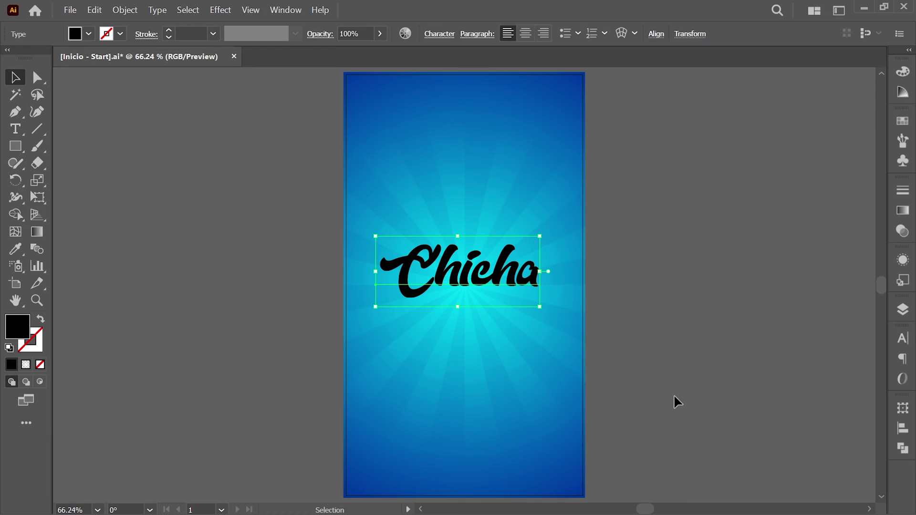
Copy the Chicha text 233 px right and 124 px down, then select the copy's word
click(129, 14)
click(129, 12)
mouse_move(184, 30)
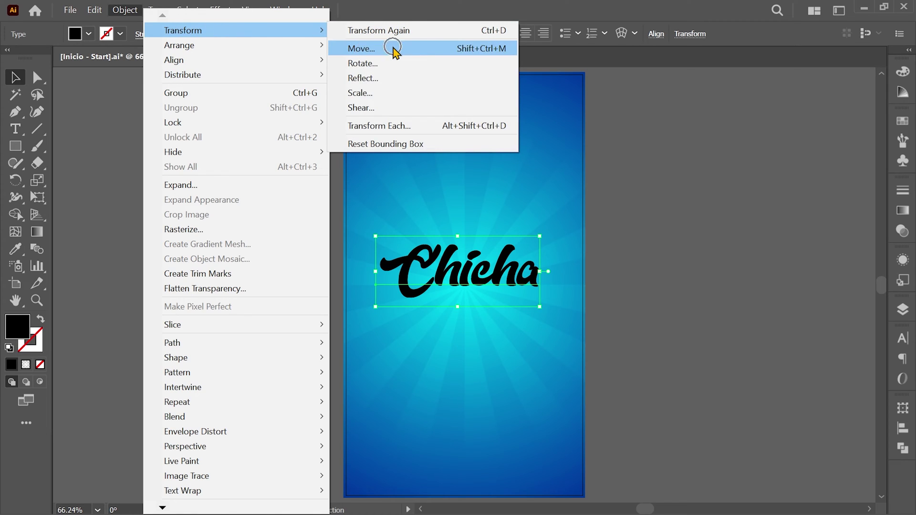
click(392, 48)
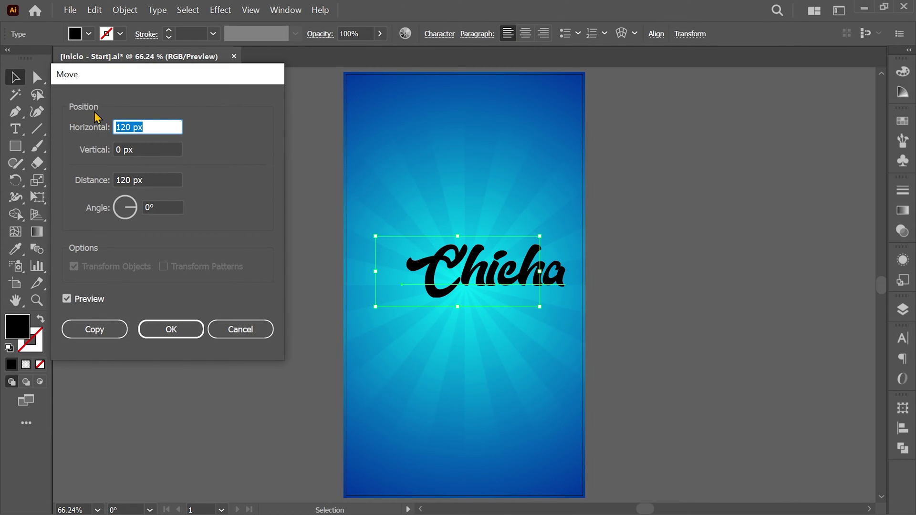
text(233)
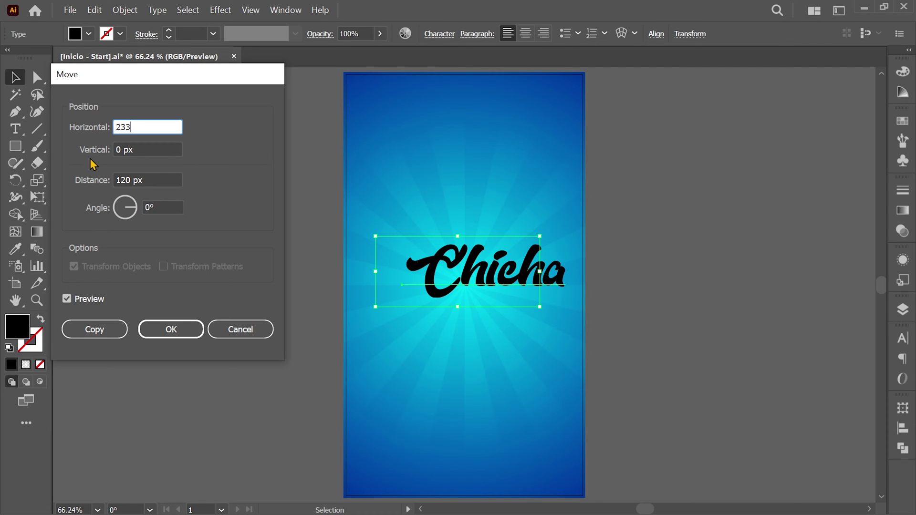
key(Tab)
text(124)
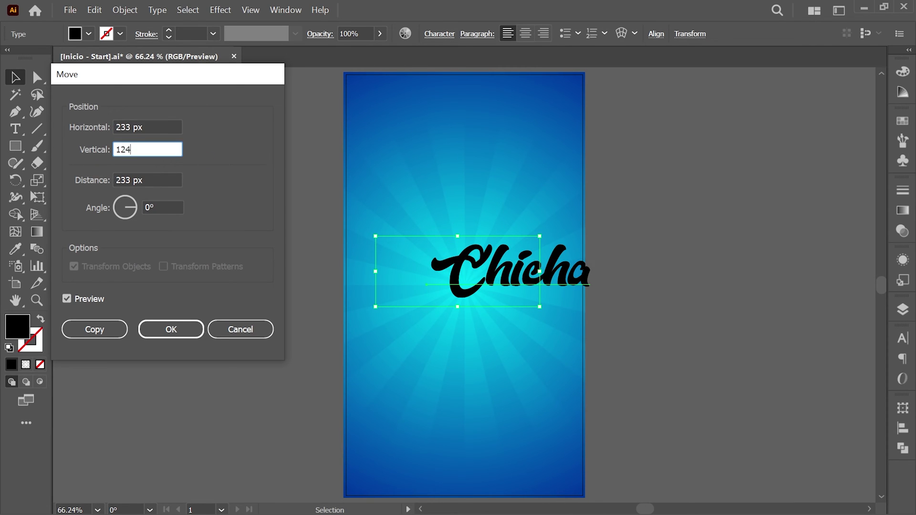
click(109, 333)
key(t)
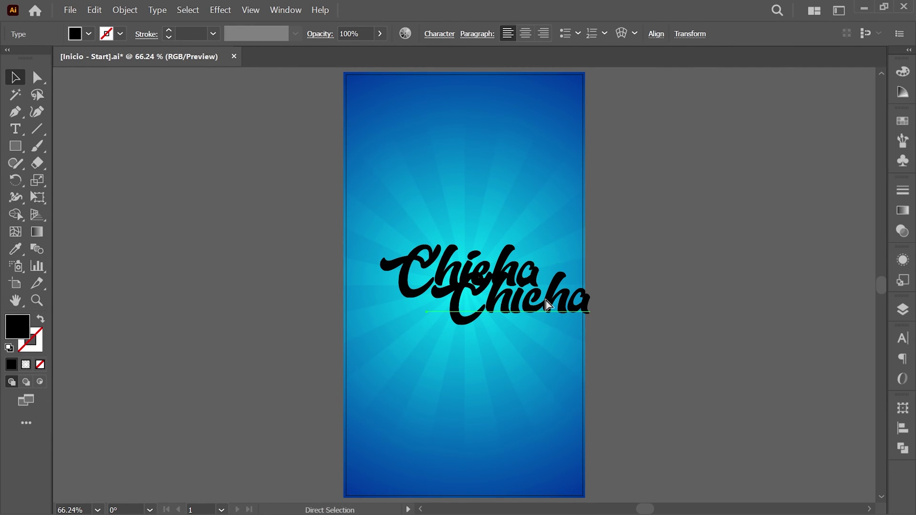
double_click(546, 299)
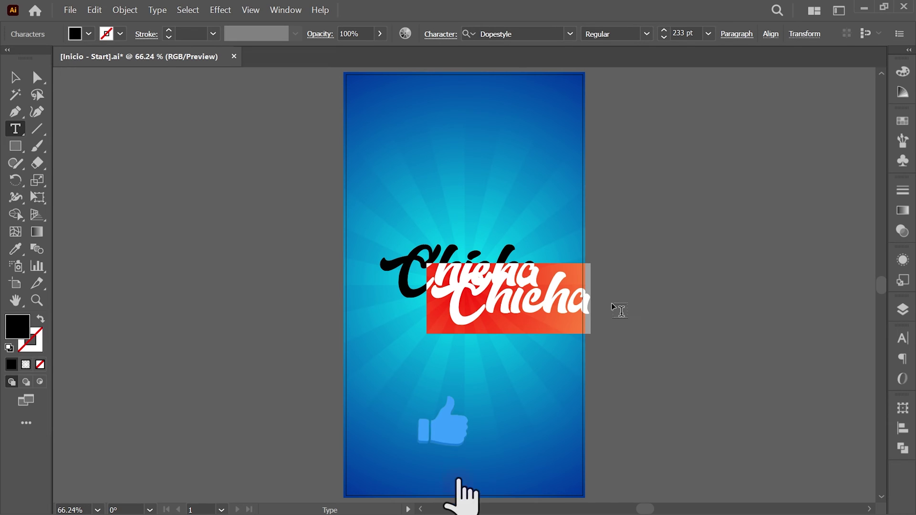
Replace the copied word with 'fresca' and select the fresca text object
text(fresca)
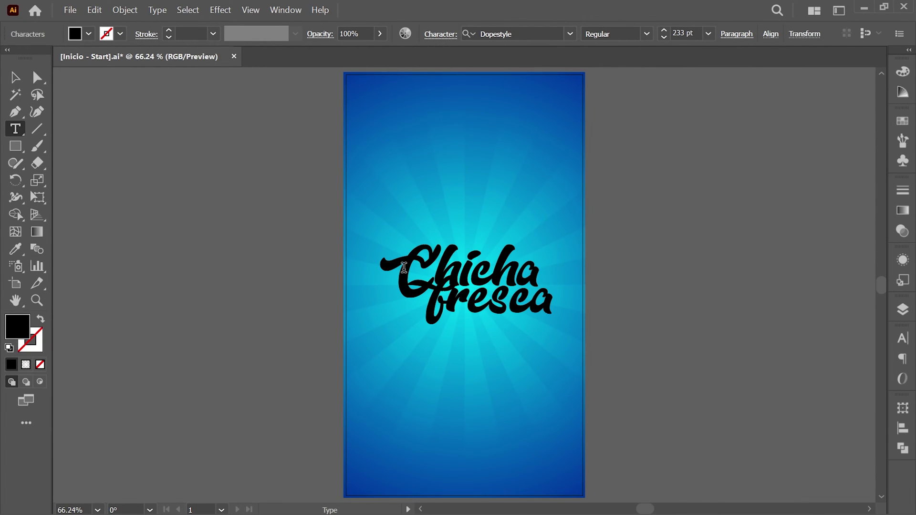
click(16, 78)
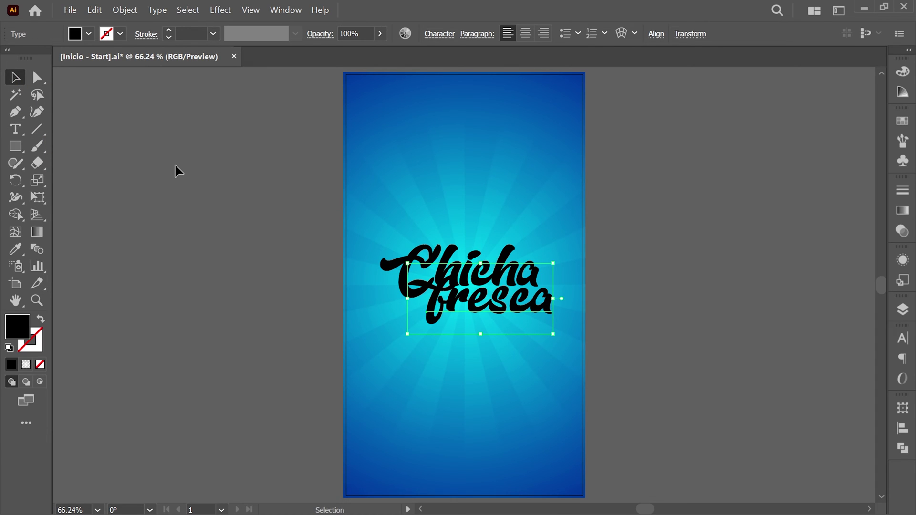
Select all artwork and join both words with Pathfinder's Make Compound Shape
click(189, 10)
click(221, 26)
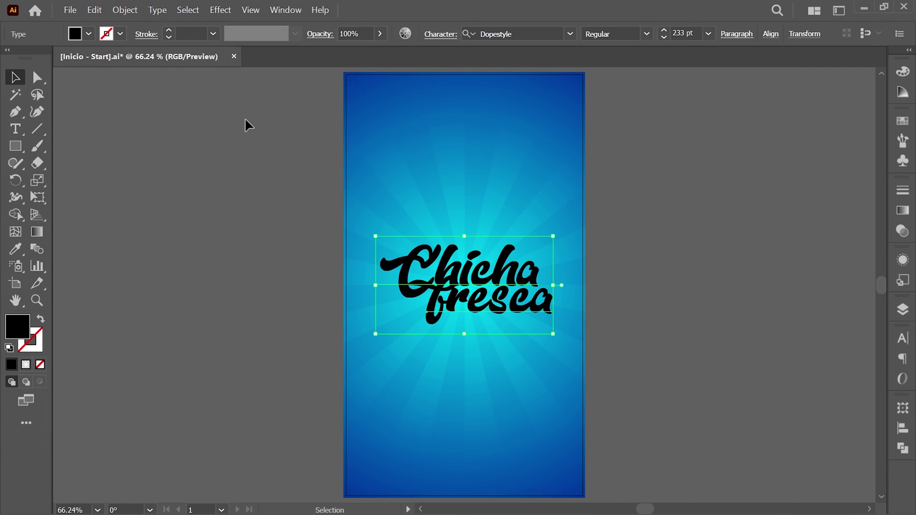
click(902, 448)
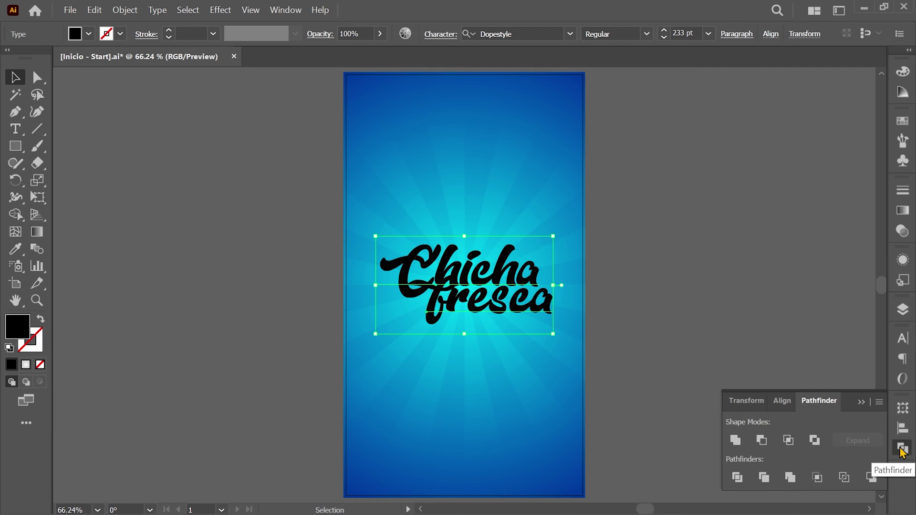
click(880, 404)
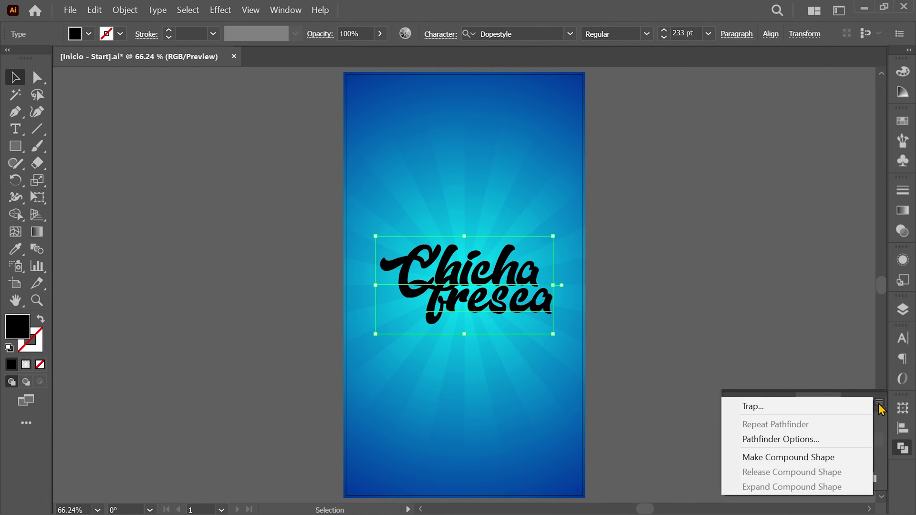
click(855, 461)
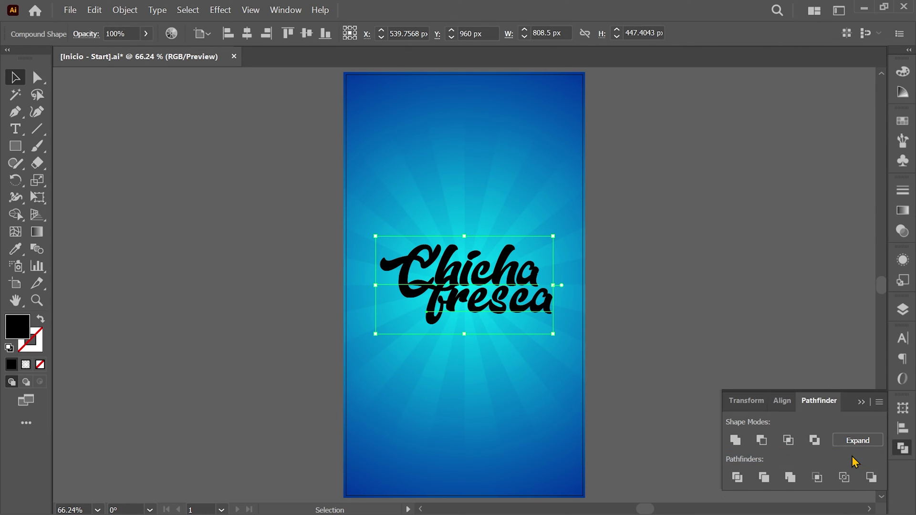
click(902, 450)
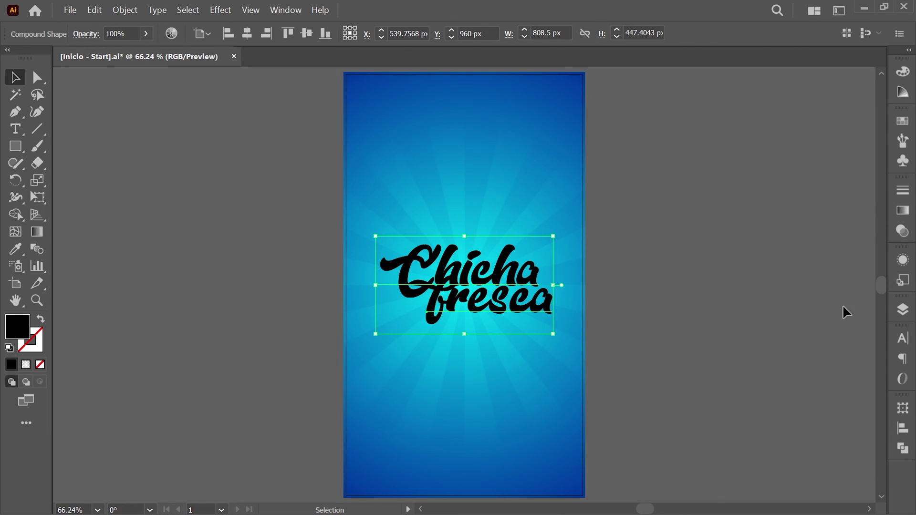
Fill the lettering with a linear gradient preset at a -90° angle
click(903, 210)
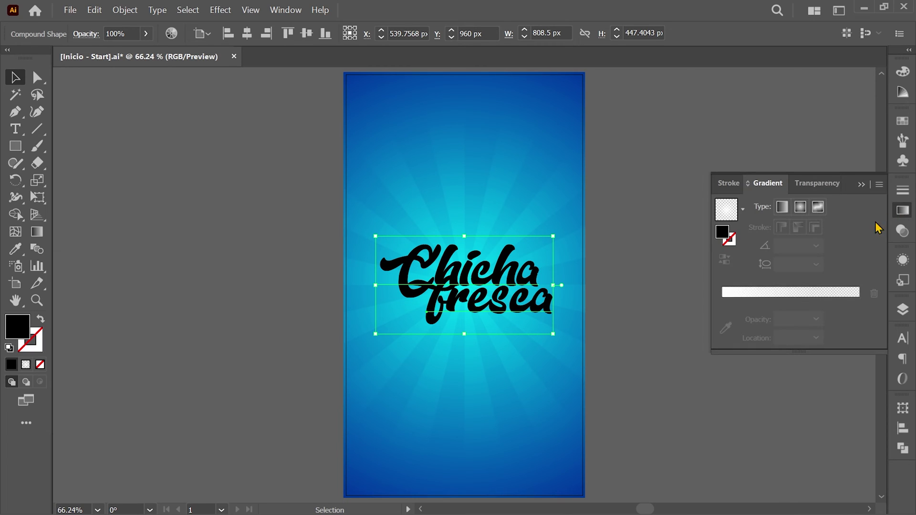
click(742, 209)
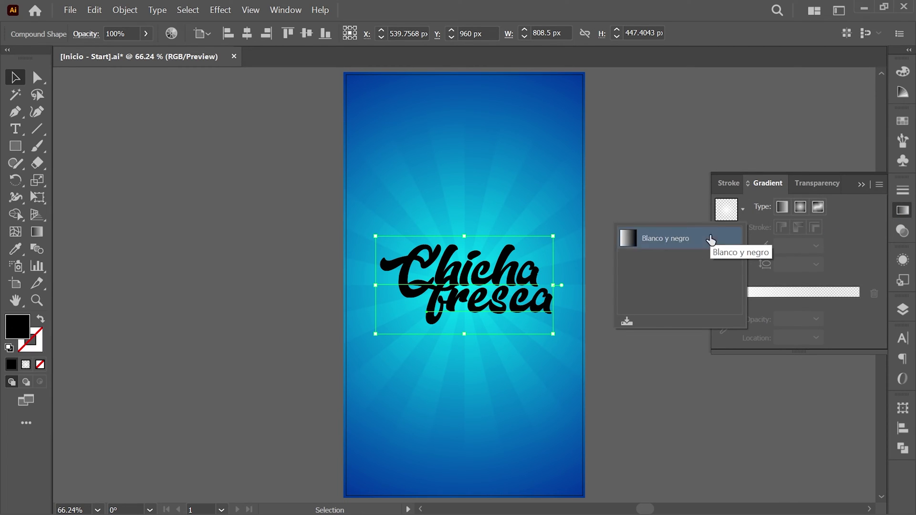
click(710, 239)
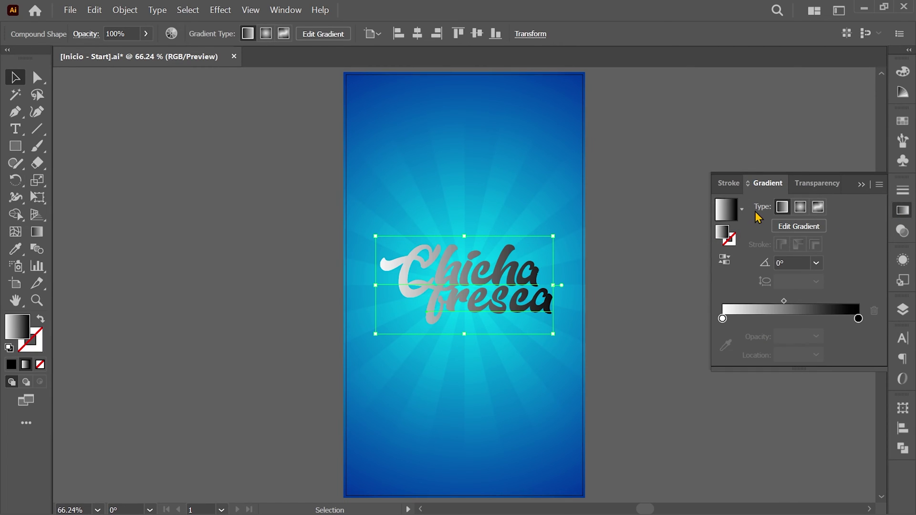
click(782, 208)
click(765, 263)
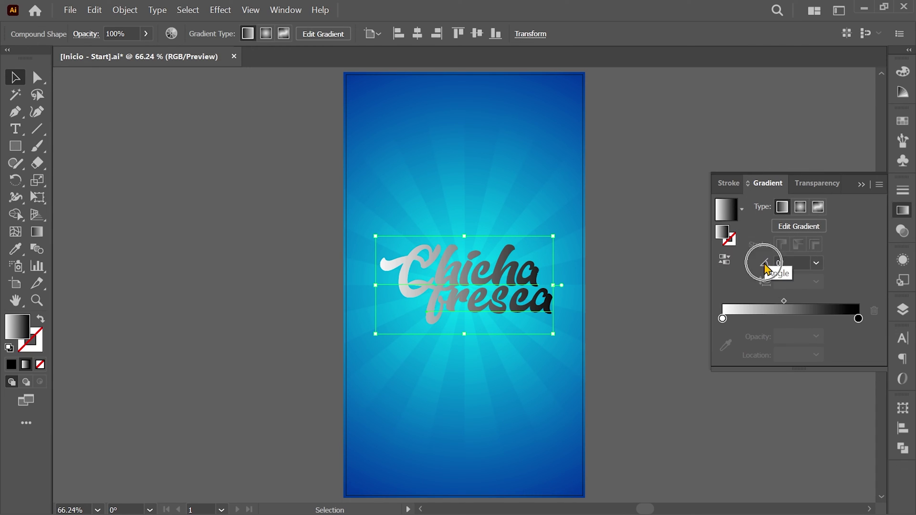
text(-90)
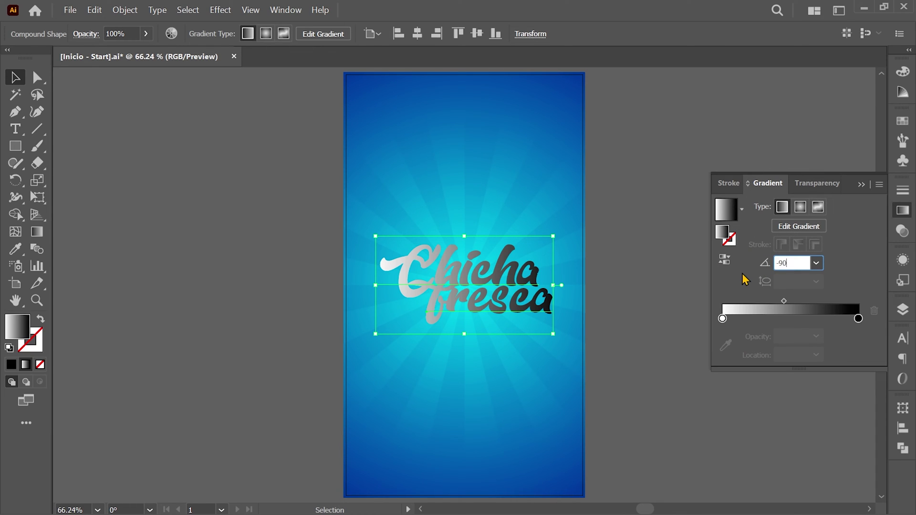
key(Return)
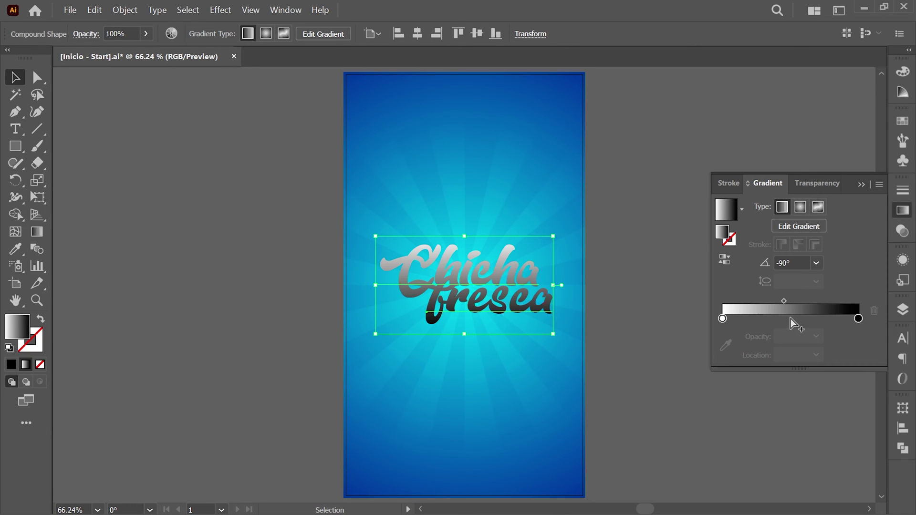
Add a middle gradient stop, make the left stop green, and set its midpoint to 50%
click(792, 319)
click(791, 319)
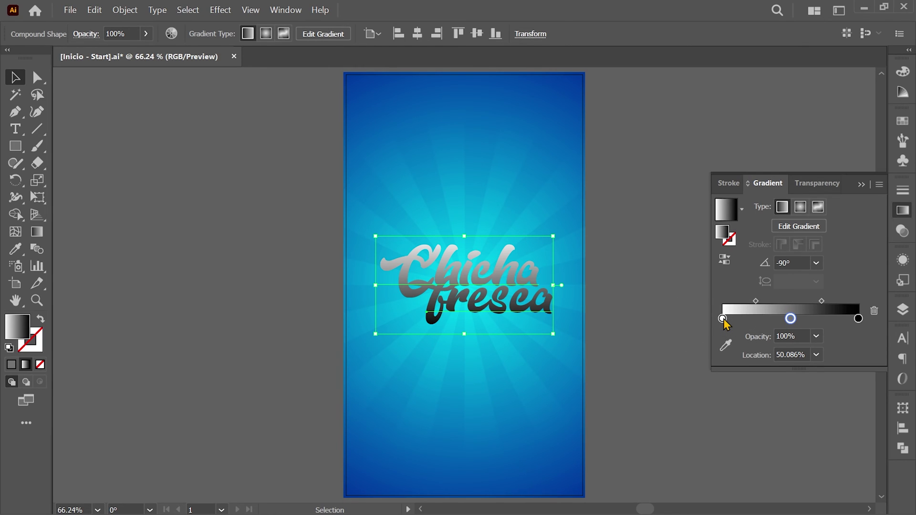
double_click(723, 319)
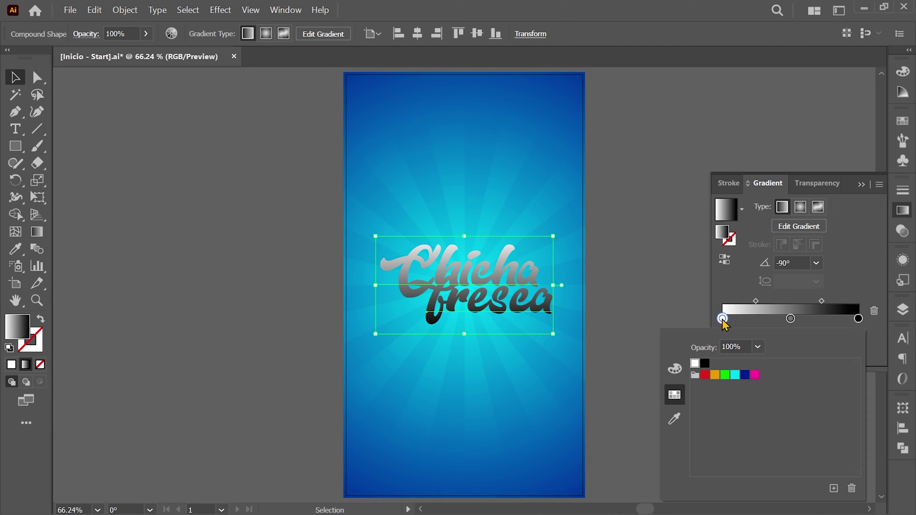
click(725, 376)
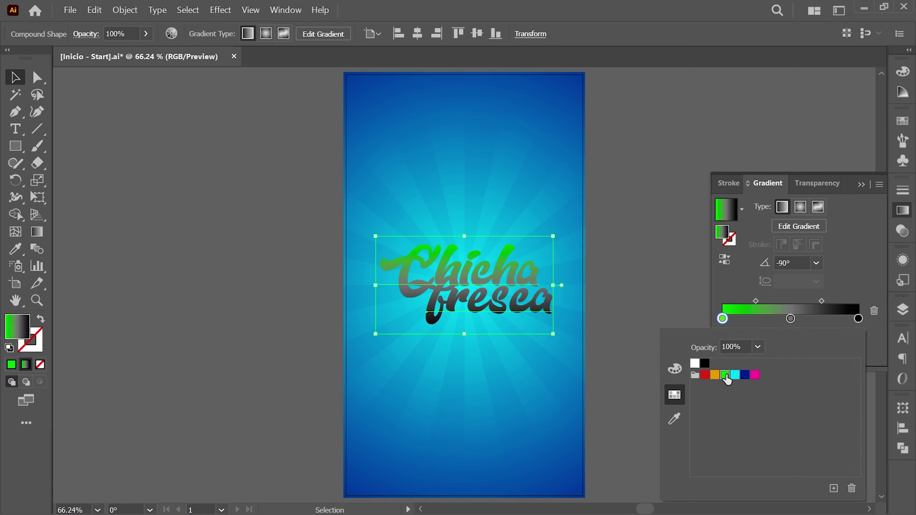
click(756, 302)
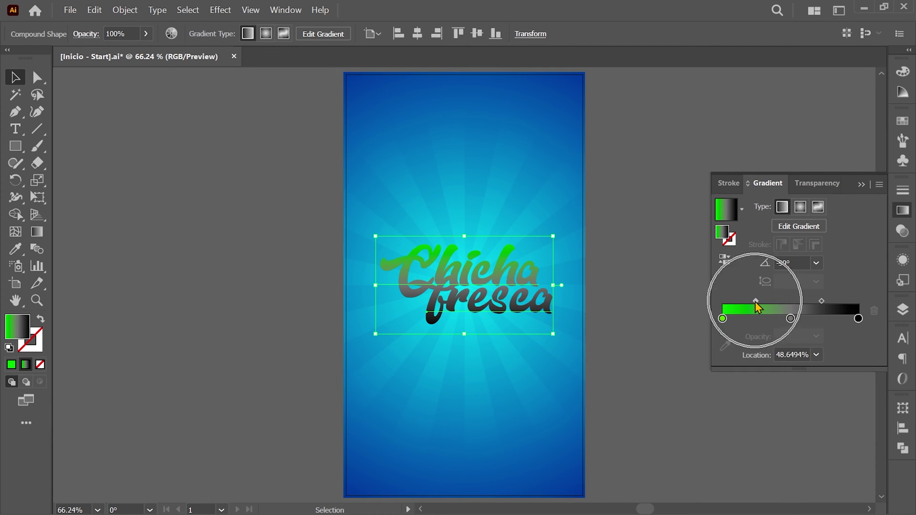
click(762, 362)
text(50)
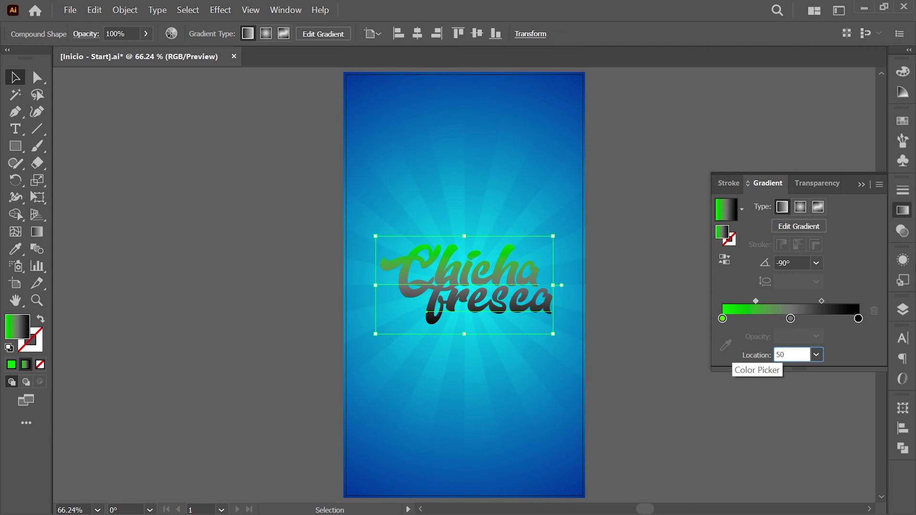
Make the middle gradient stop orange at 50% location
click(791, 318)
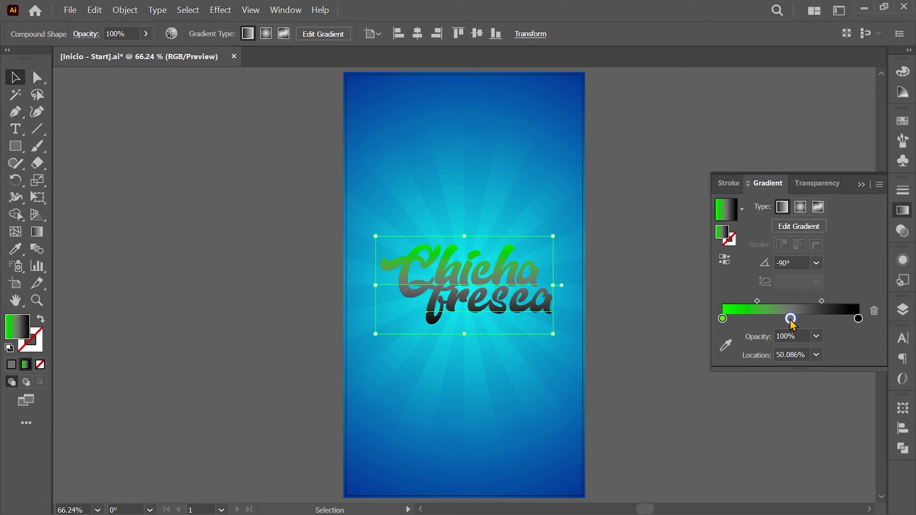
double_click(791, 319)
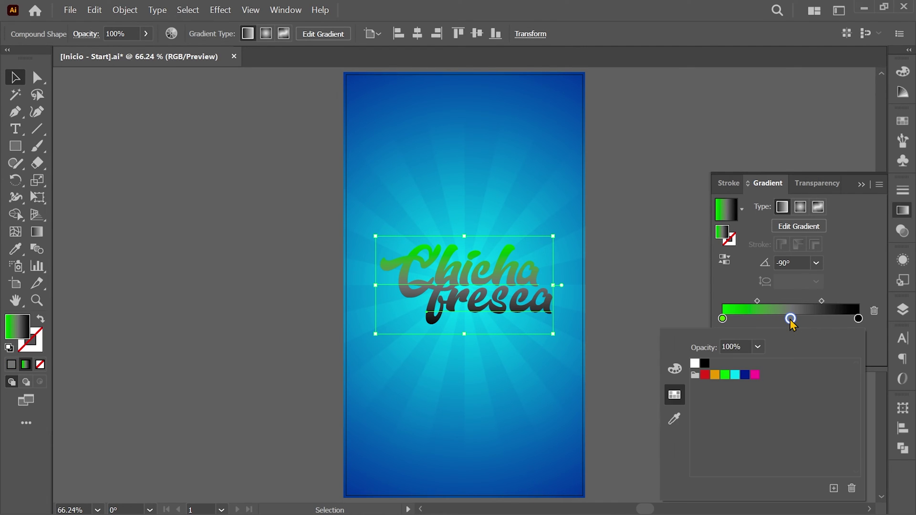
click(715, 375)
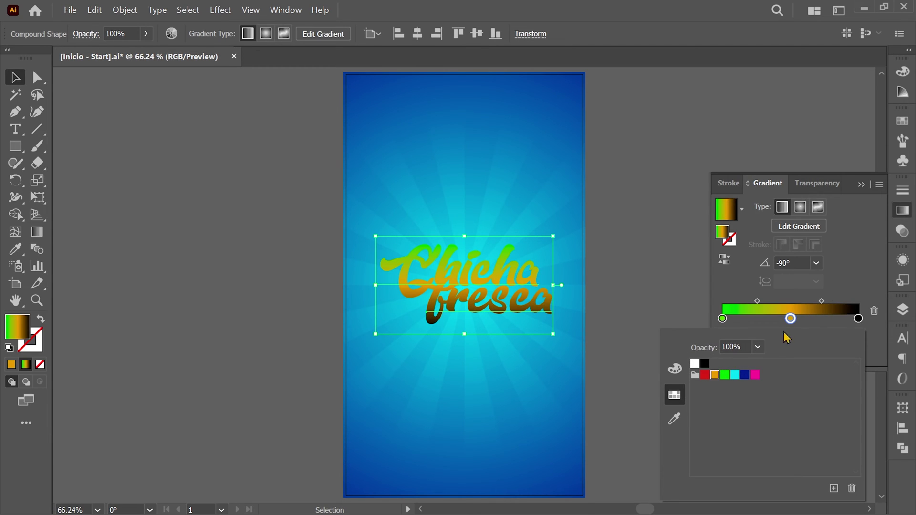
click(752, 357)
text(50)
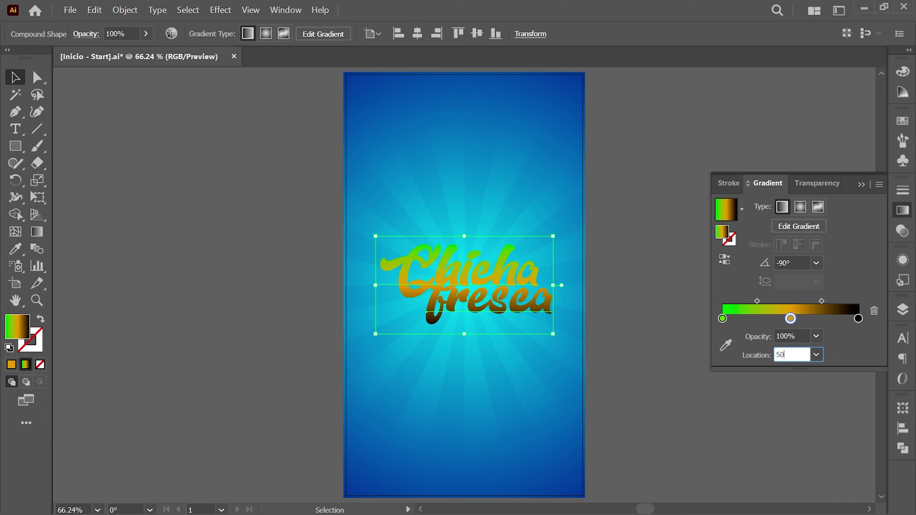
key(Return)
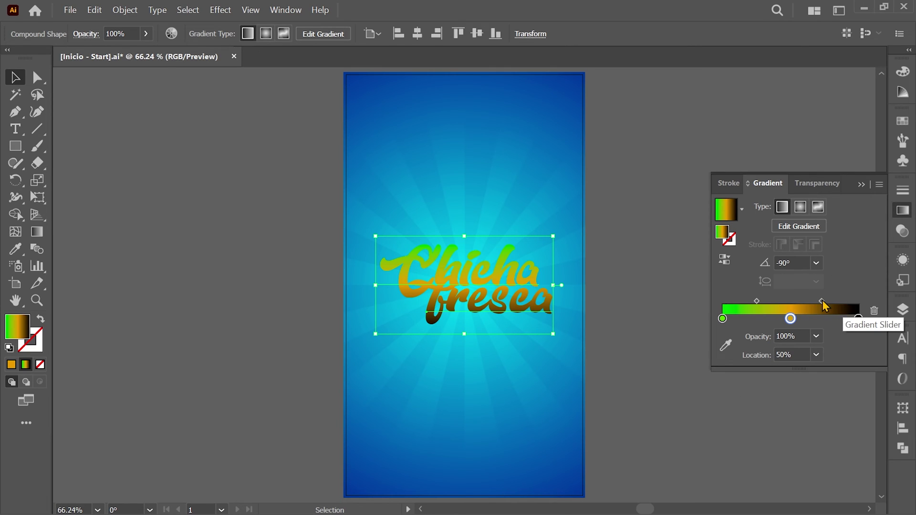
Set the right midpoint to 50% and recolour the black end stop pink
click(822, 302)
click(759, 360)
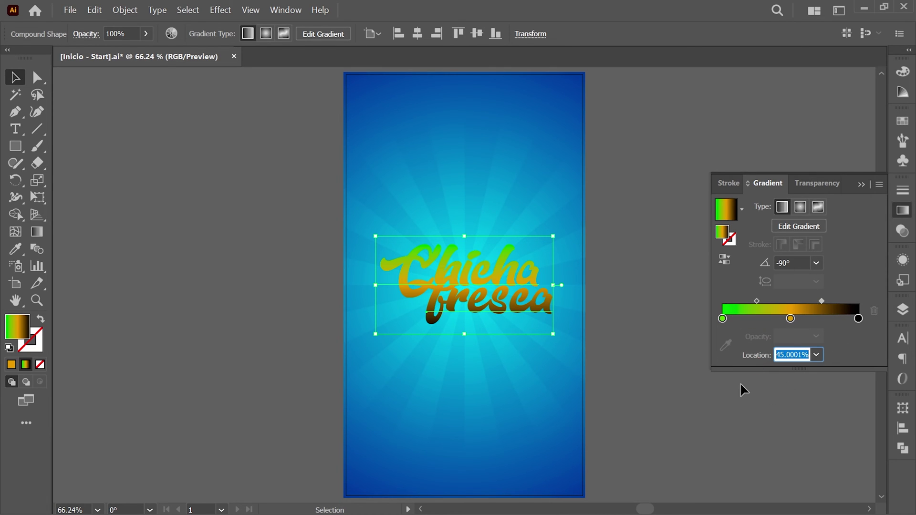
text(50)
key(Return)
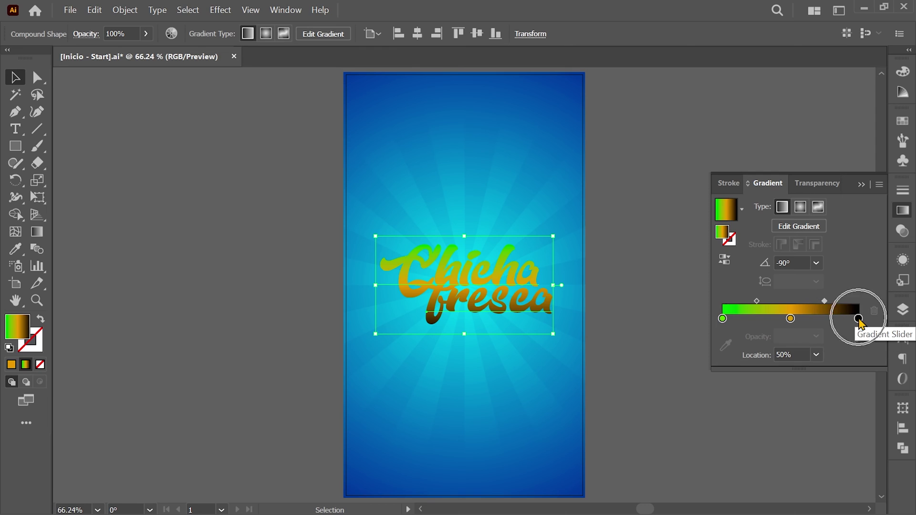
click(860, 321)
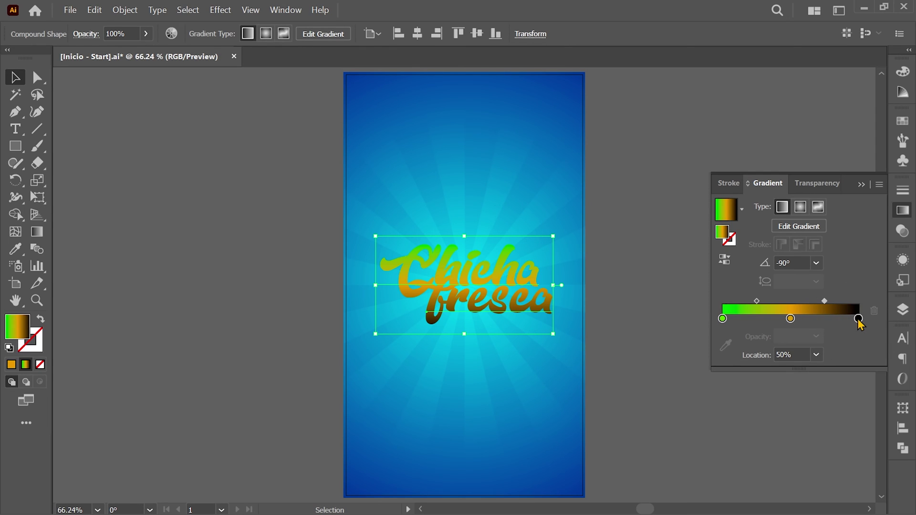
double_click(859, 318)
click(756, 375)
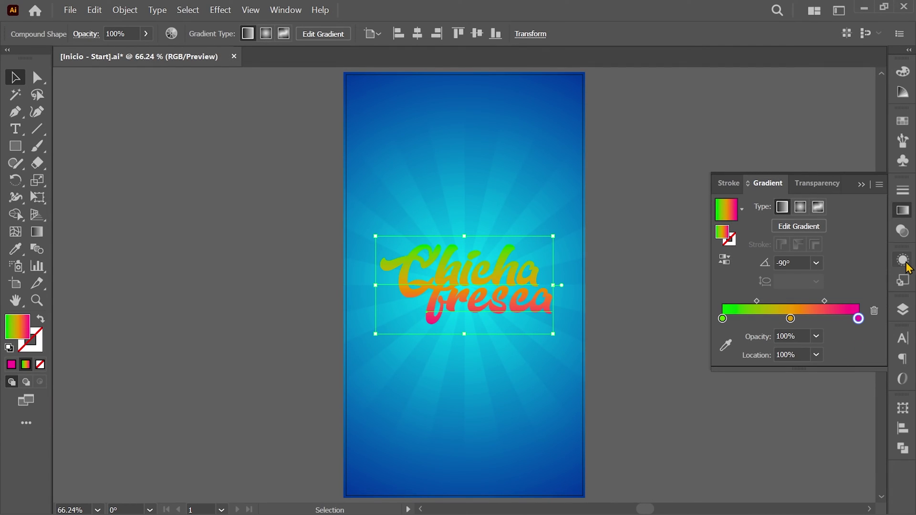
Duplicate the gradient fill in Appearance and make the lower fill dark blue 08208c
click(904, 261)
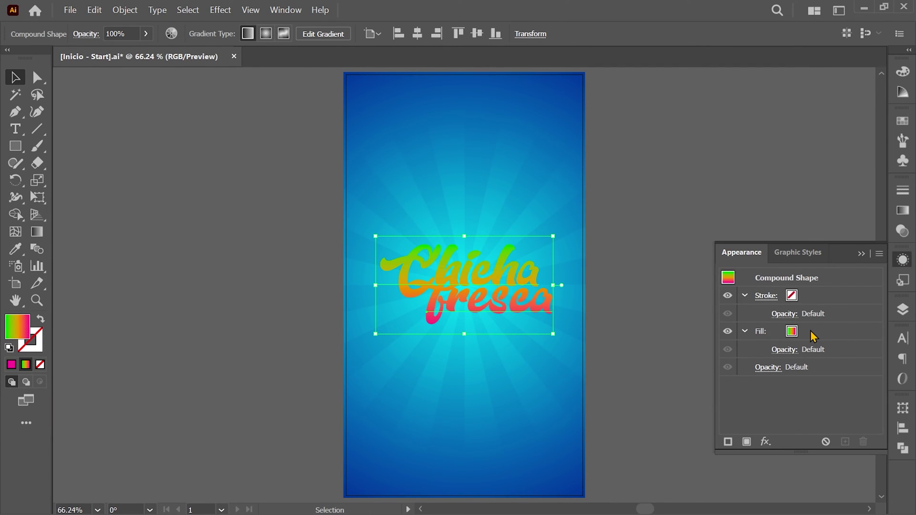
click(810, 331)
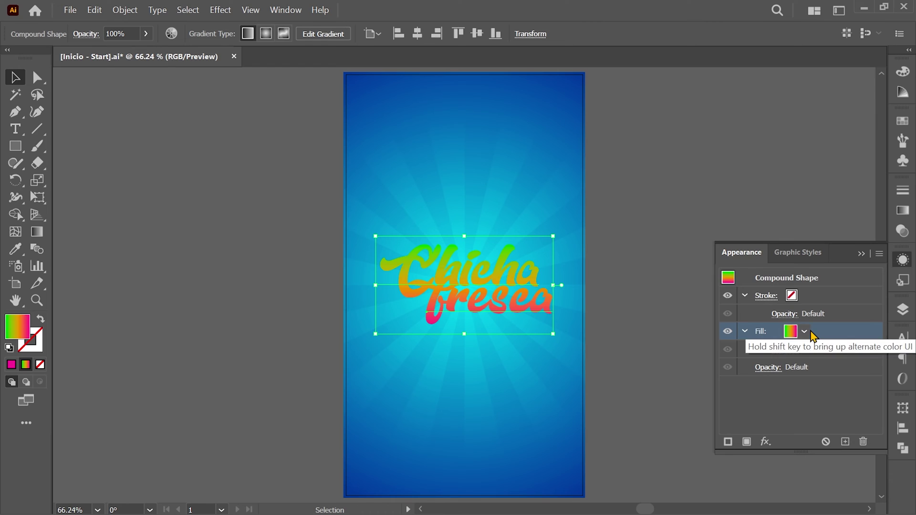
click(845, 442)
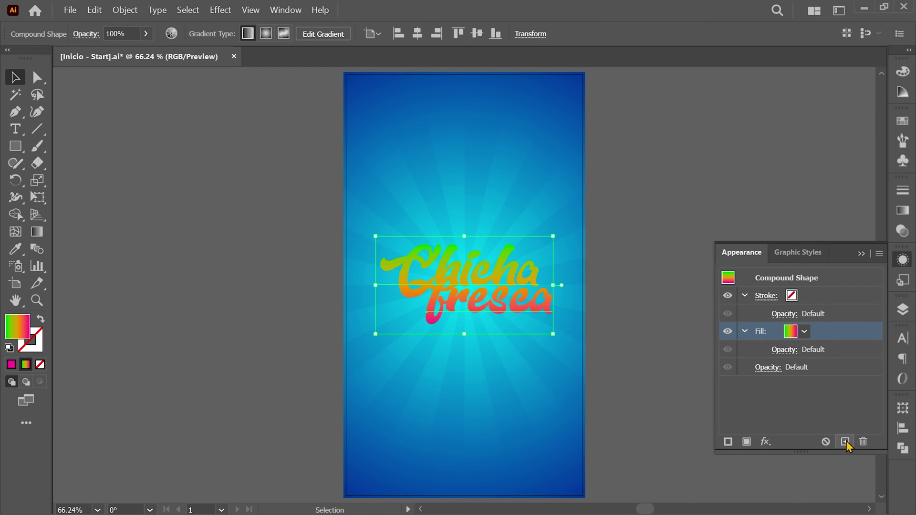
click(845, 442)
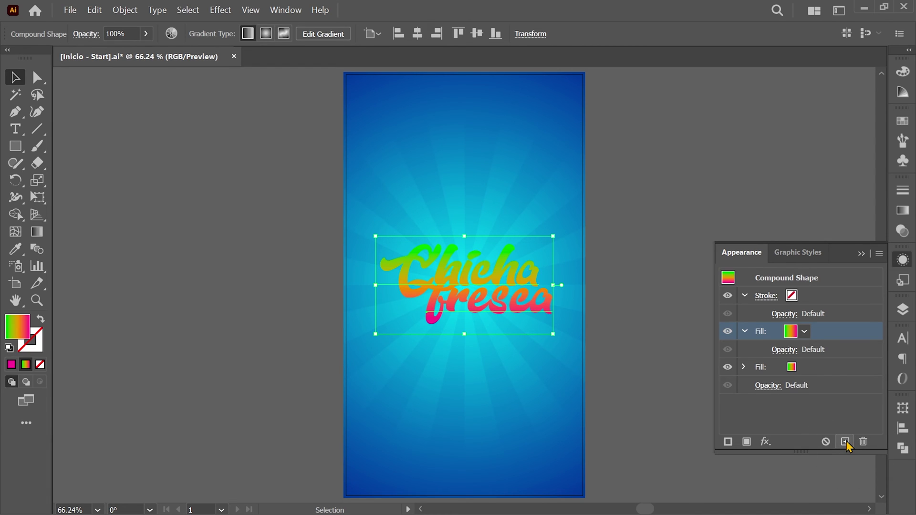
click(826, 366)
click(805, 368)
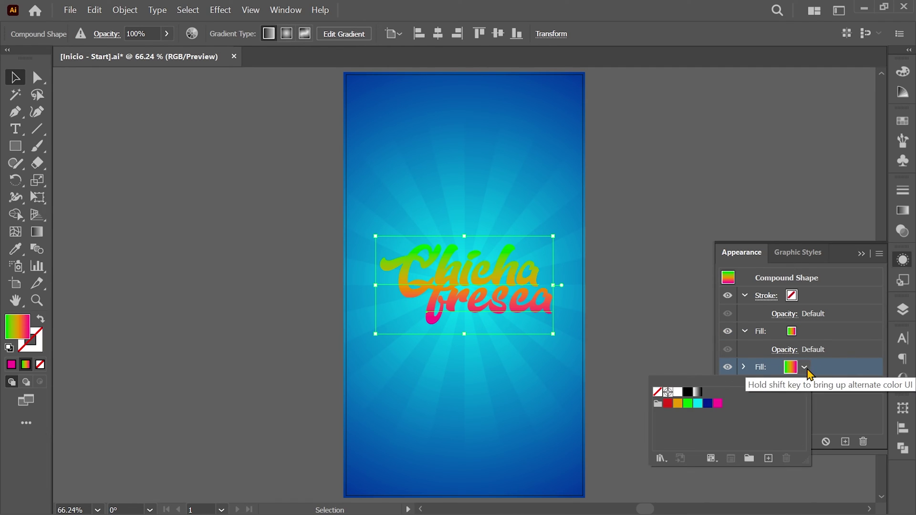
click(708, 405)
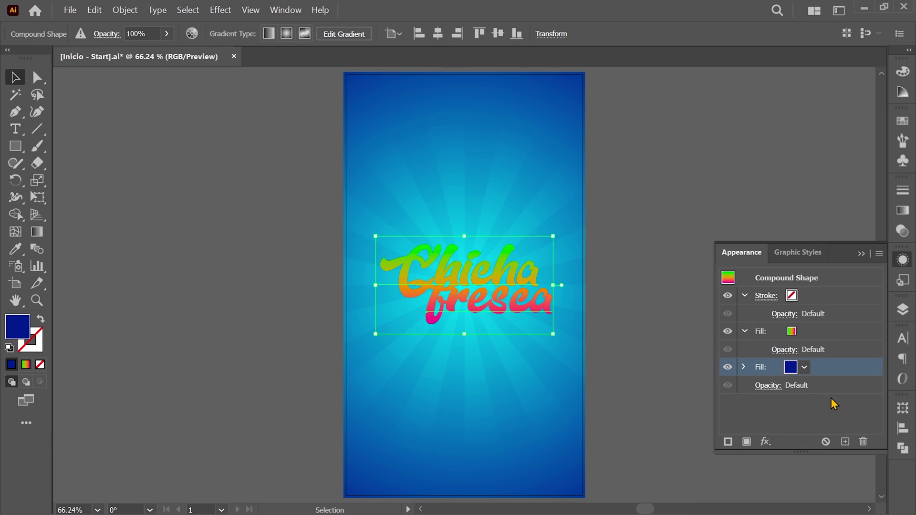
click(769, 367)
click(766, 443)
mouse_move(786, 185)
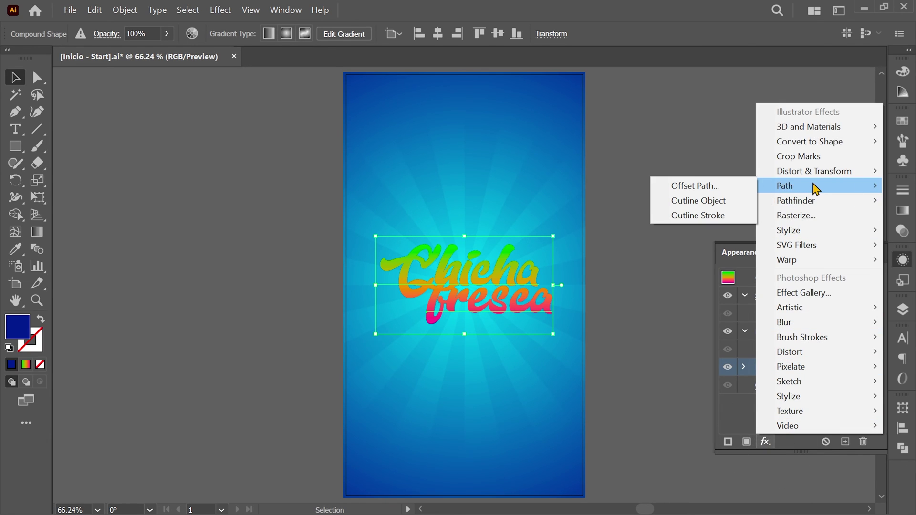
Add a 22 px Offset Path effect to the dark blue fill
click(737, 187)
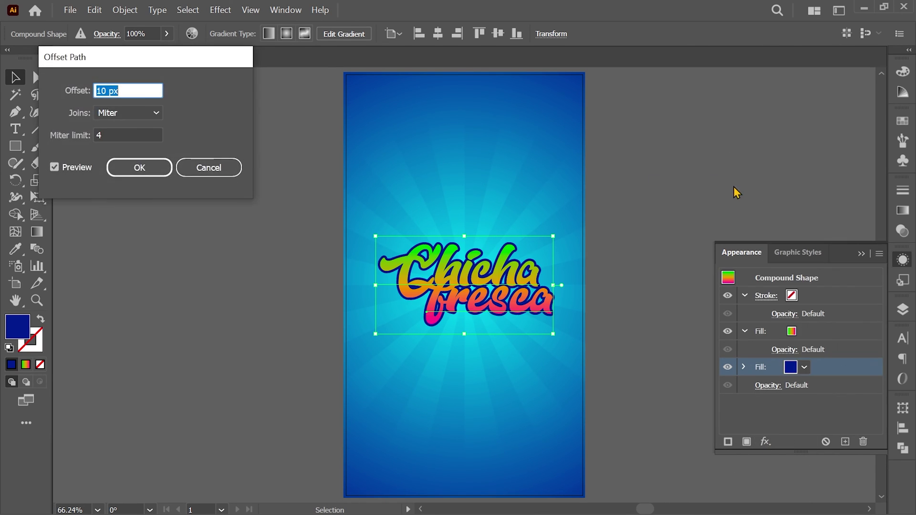
text(2)
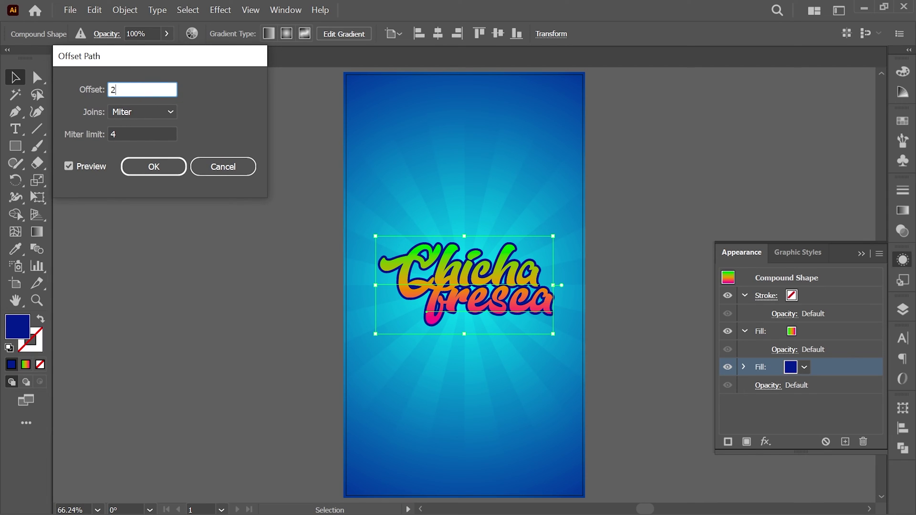
text(2)
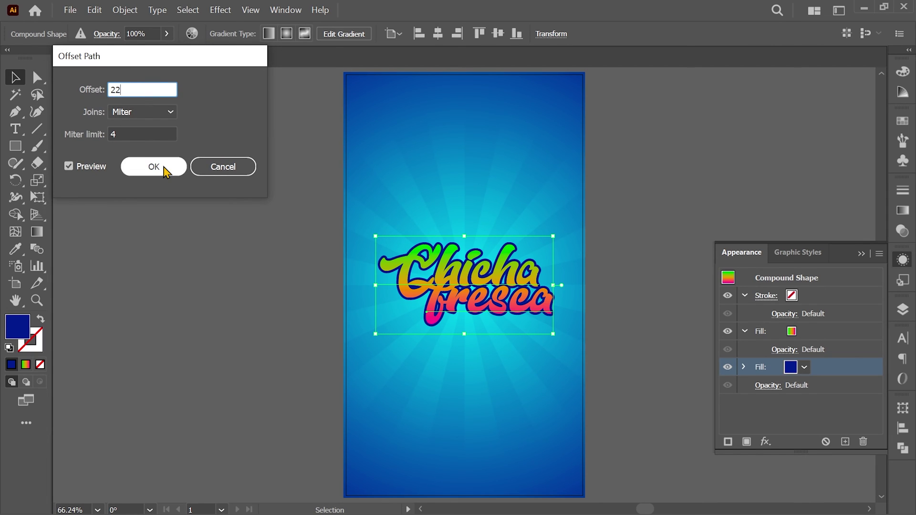
click(162, 167)
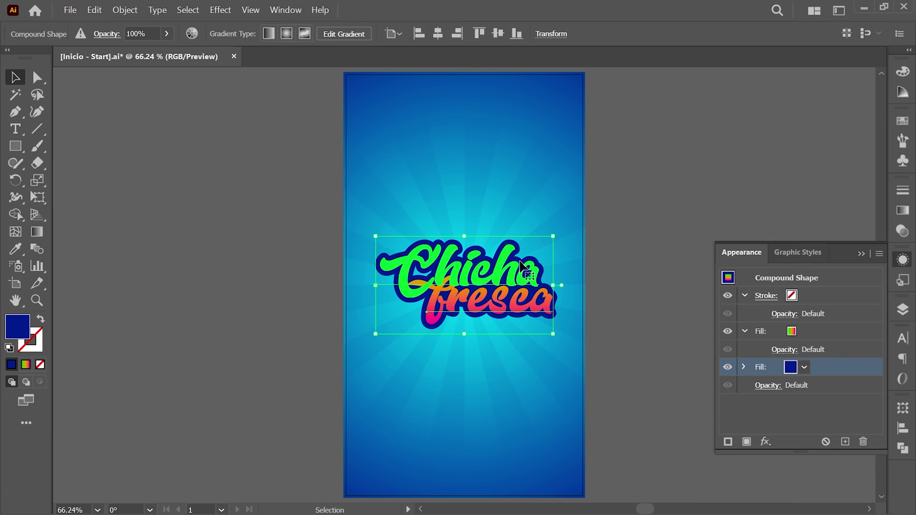
click(763, 368)
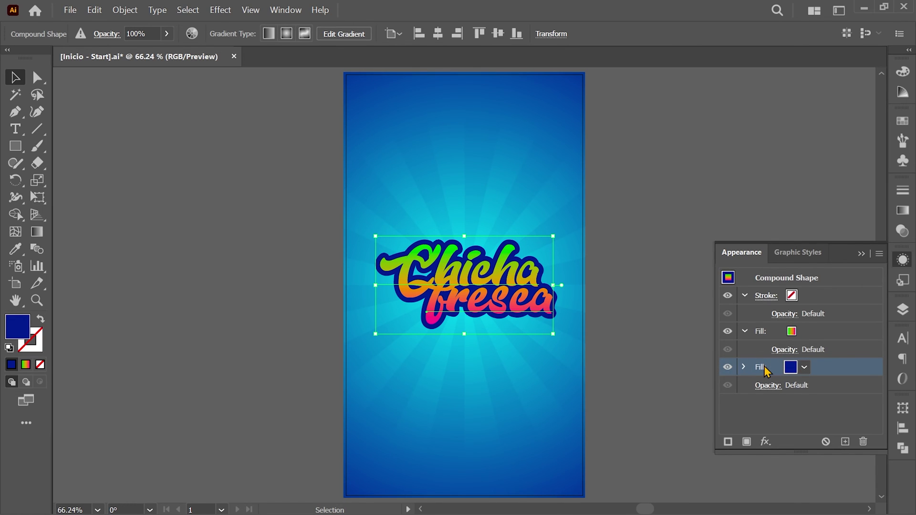
Add a Transform effect moving the blue outline -5 px horizontally and 11 px vertically
click(765, 443)
mouse_move(814, 171)
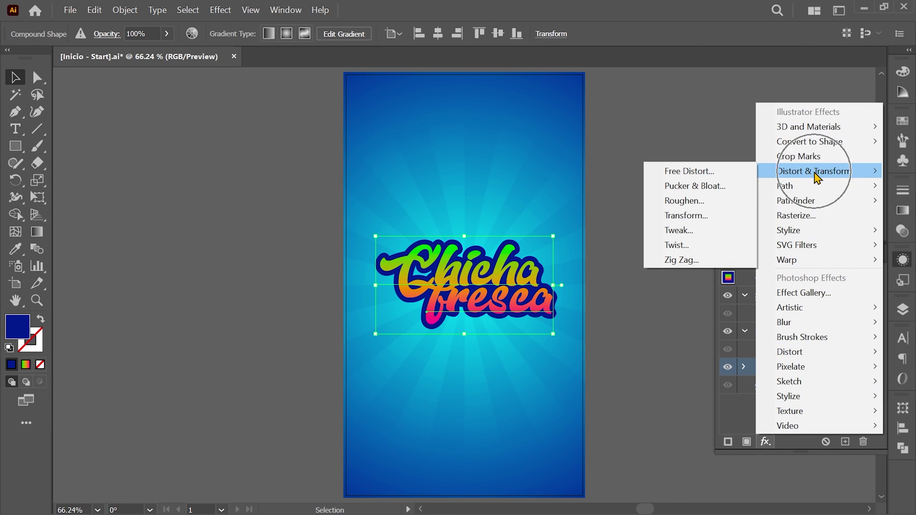
click(703, 216)
drag(79, 48, 94, 48)
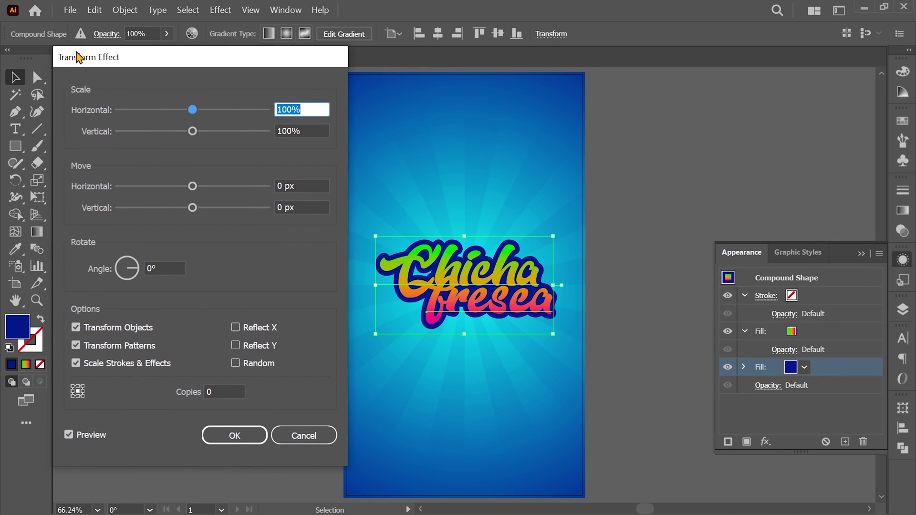
click(91, 187)
text(-5)
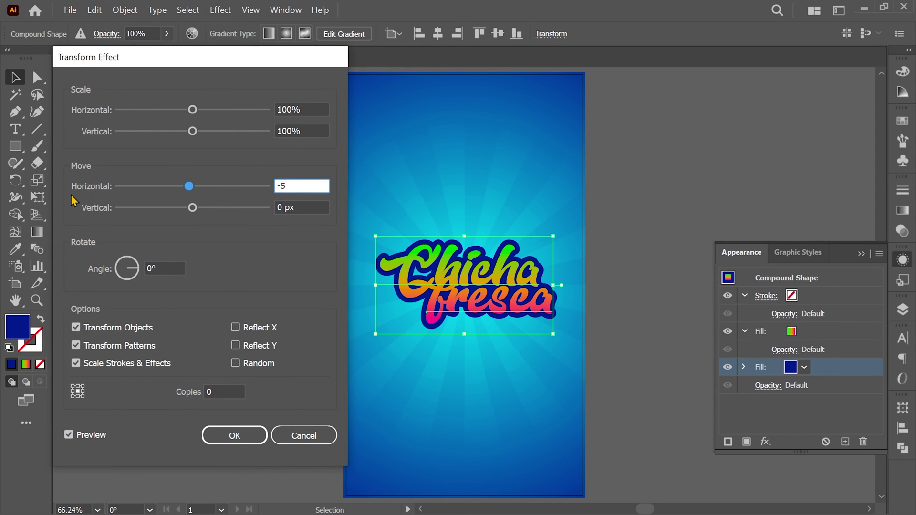
key(Tab)
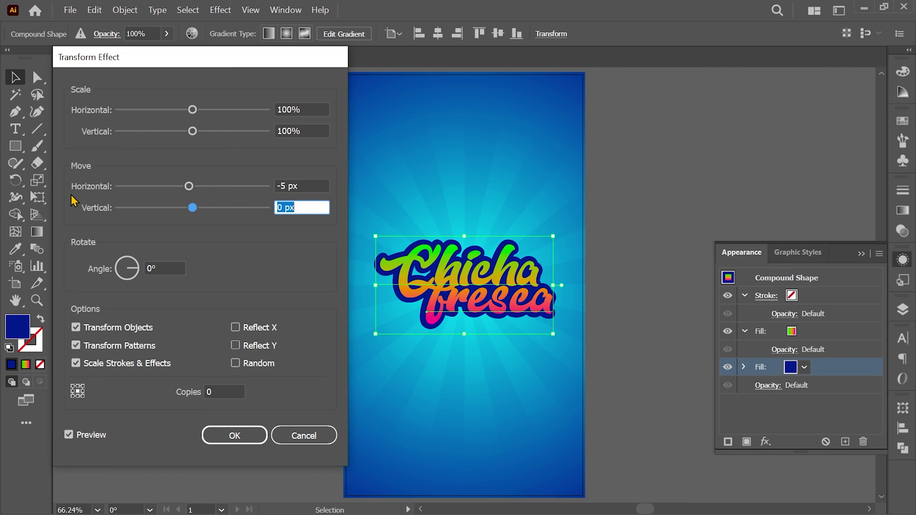
text(11)
click(233, 435)
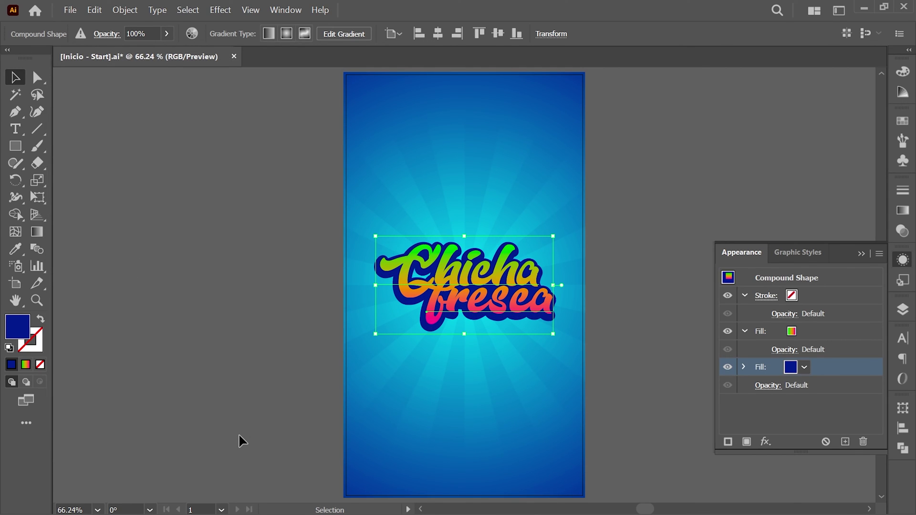
click(768, 366)
Duplicate the dark blue fill and make the lower copy red
click(846, 443)
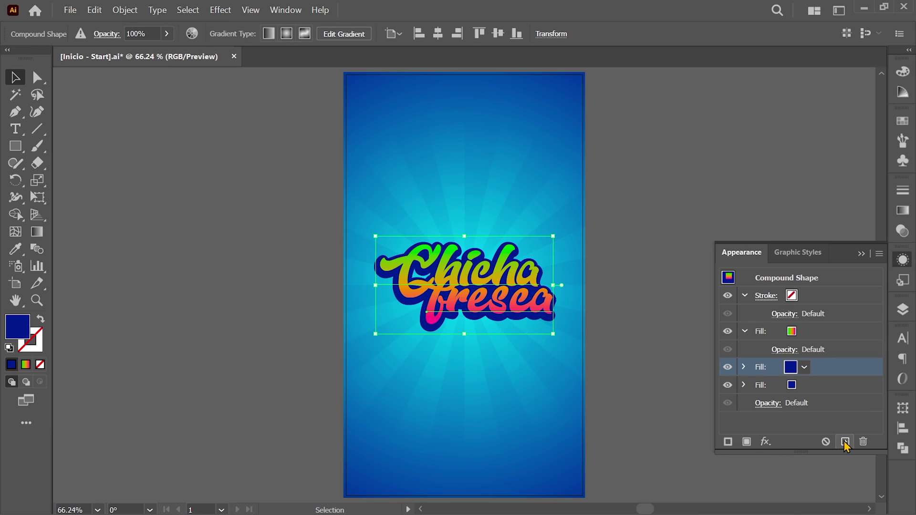
click(812, 385)
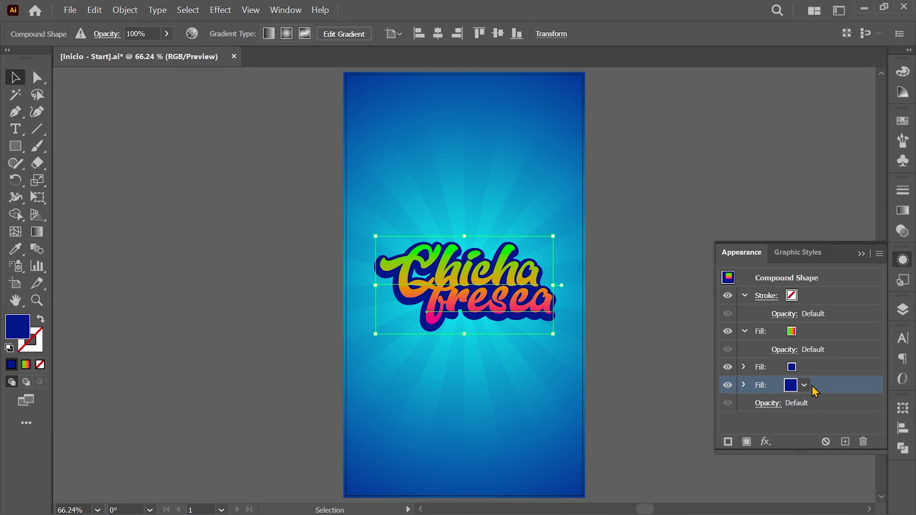
click(804, 385)
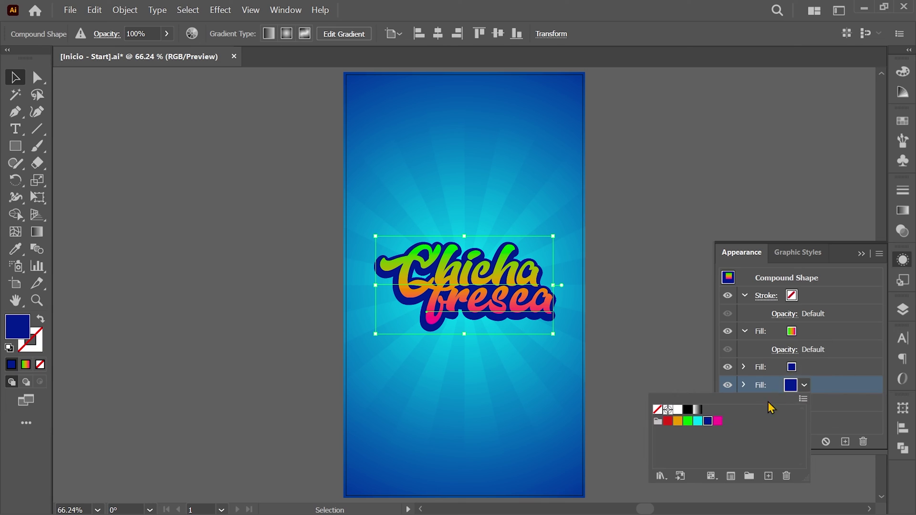
click(667, 421)
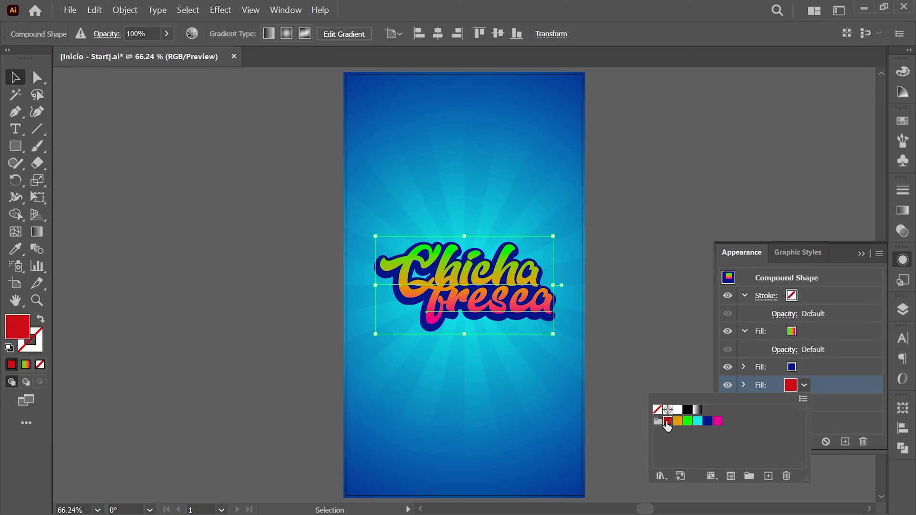
Widen the red fill's Offset Path effect to 30 px
click(744, 385)
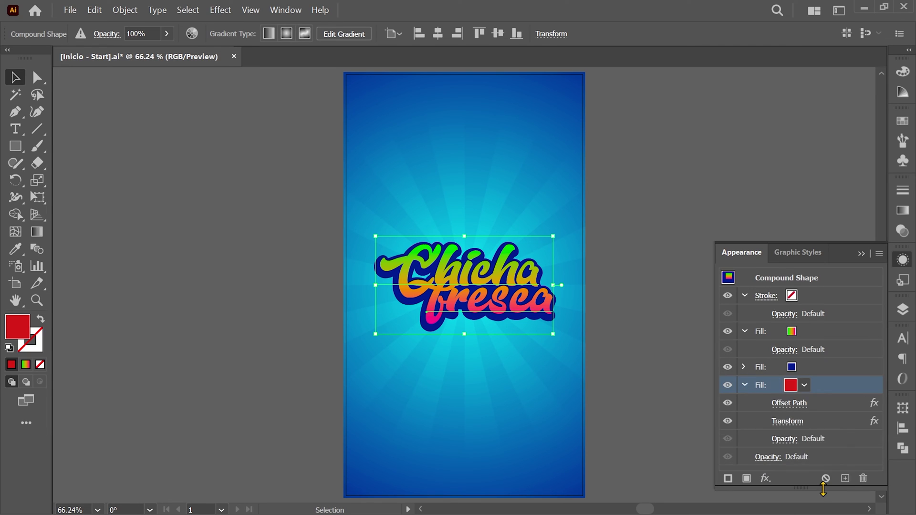
click(794, 405)
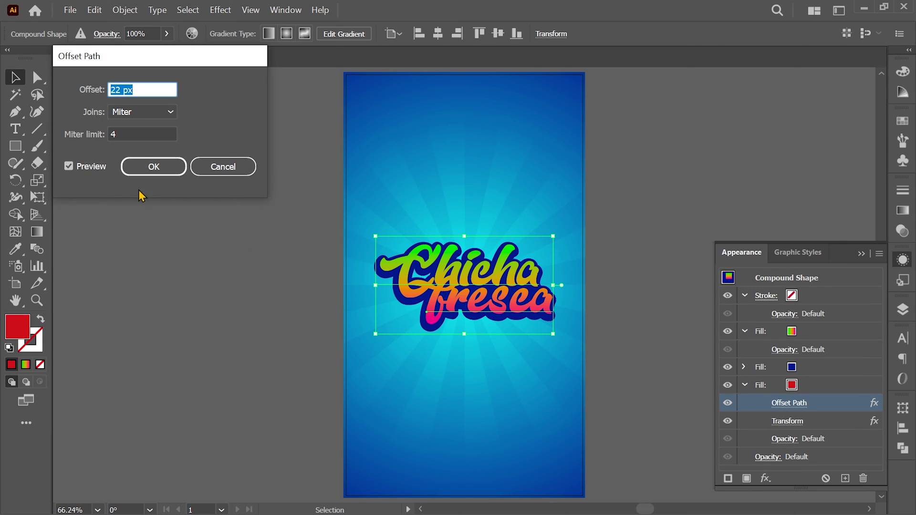
click(92, 93)
text(30)
click(170, 168)
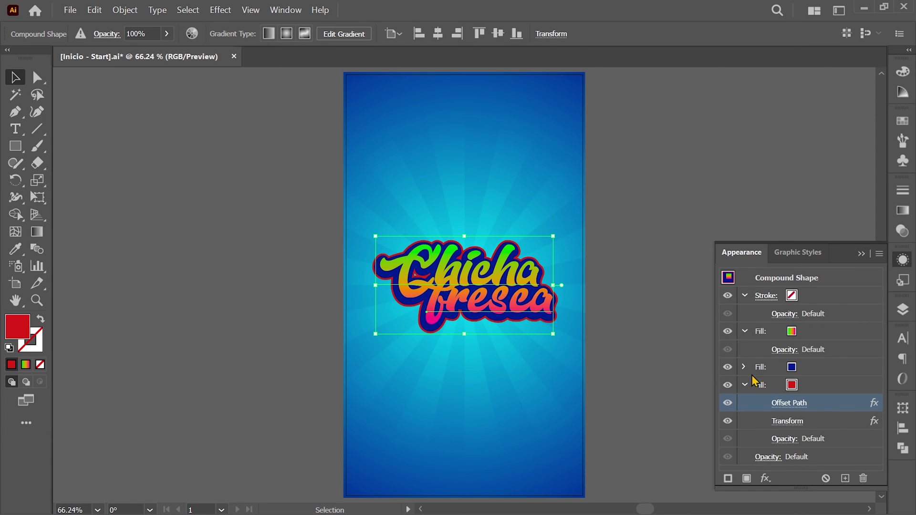
Hide the Appearance panel and deselect all artwork to view the finished poster
click(902, 260)
click(188, 11)
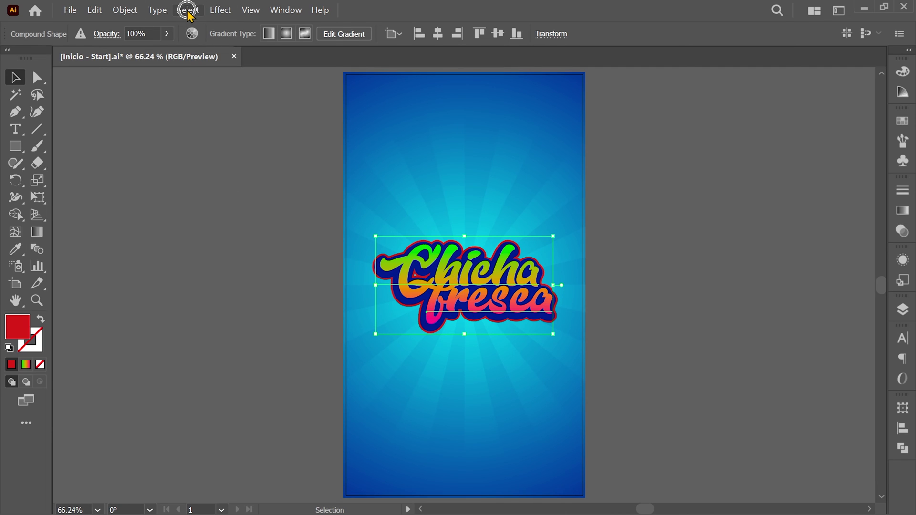
click(188, 10)
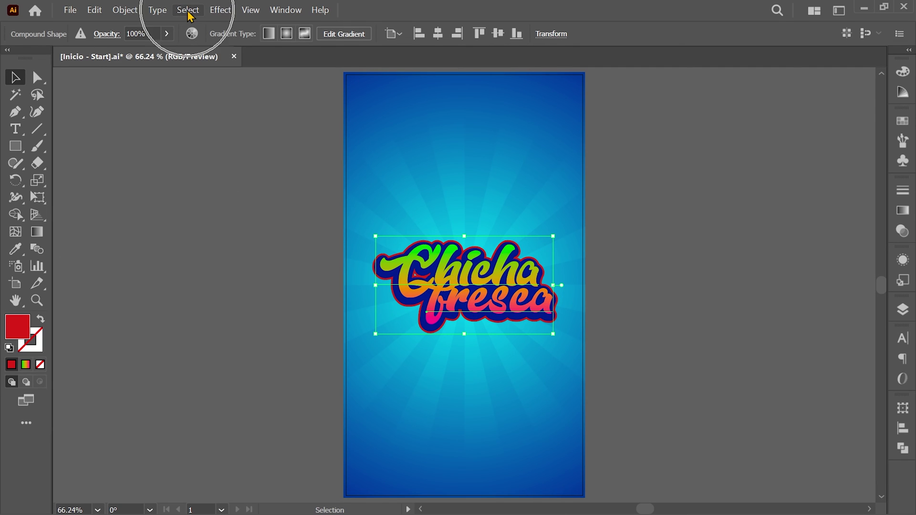
click(236, 57)
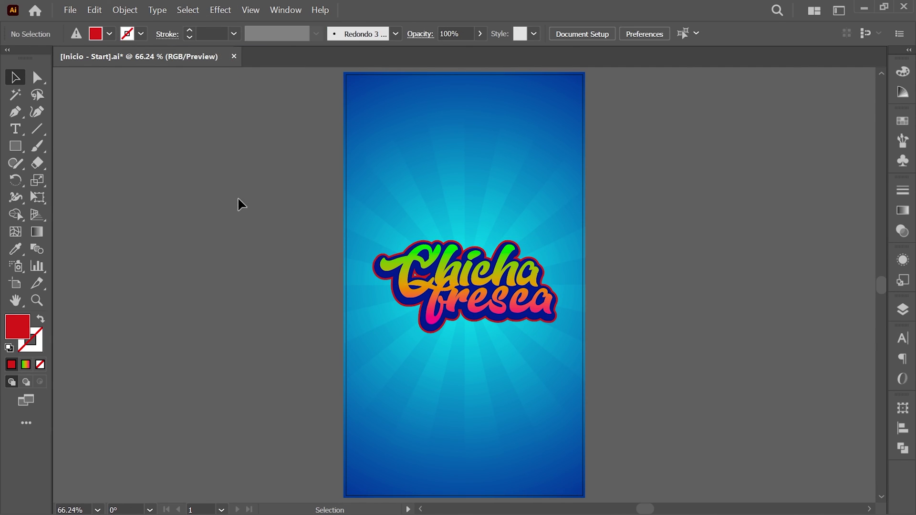